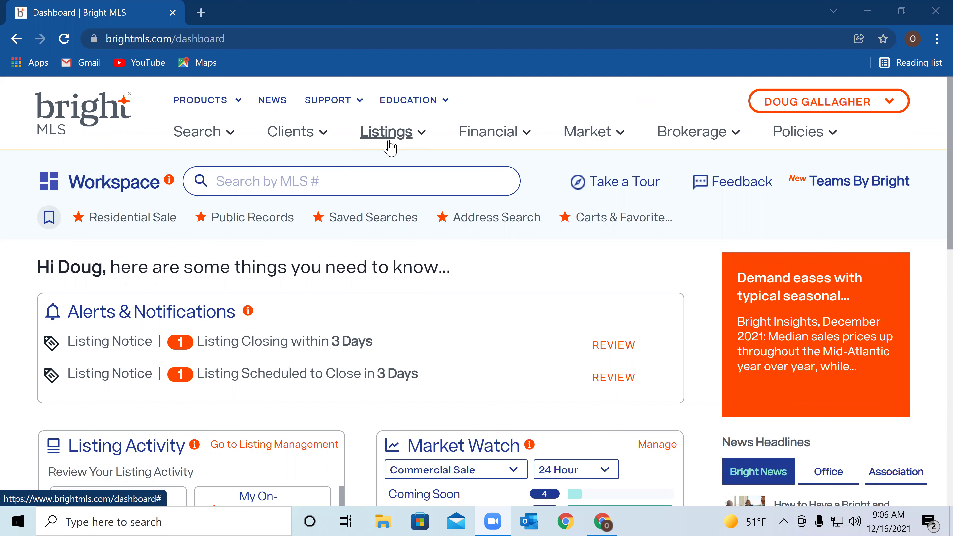
Open the Clients menu from the Bright MLS dashboard
left_click(316, 140)
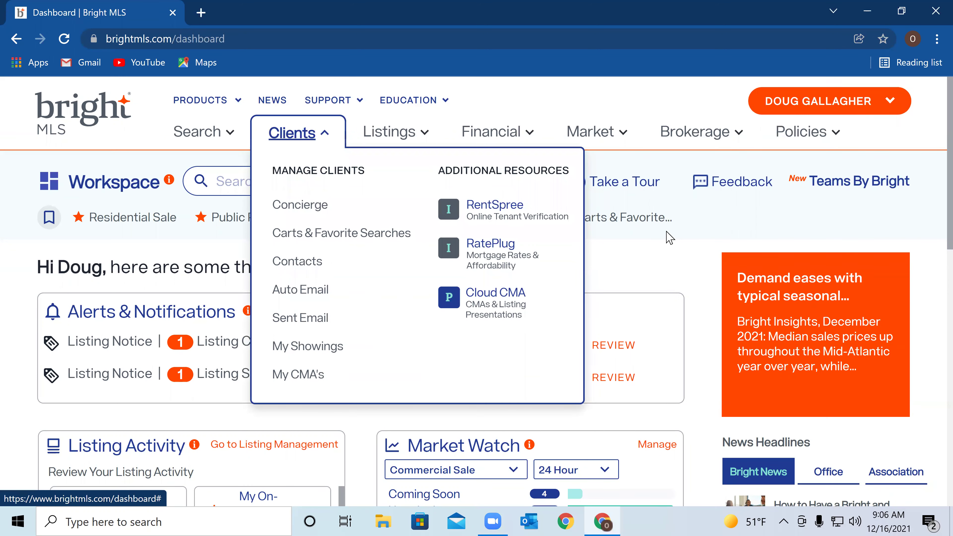
Go to My CMA's and scroll through the 14 saved Cross Property CMAs
left_click(319, 383)
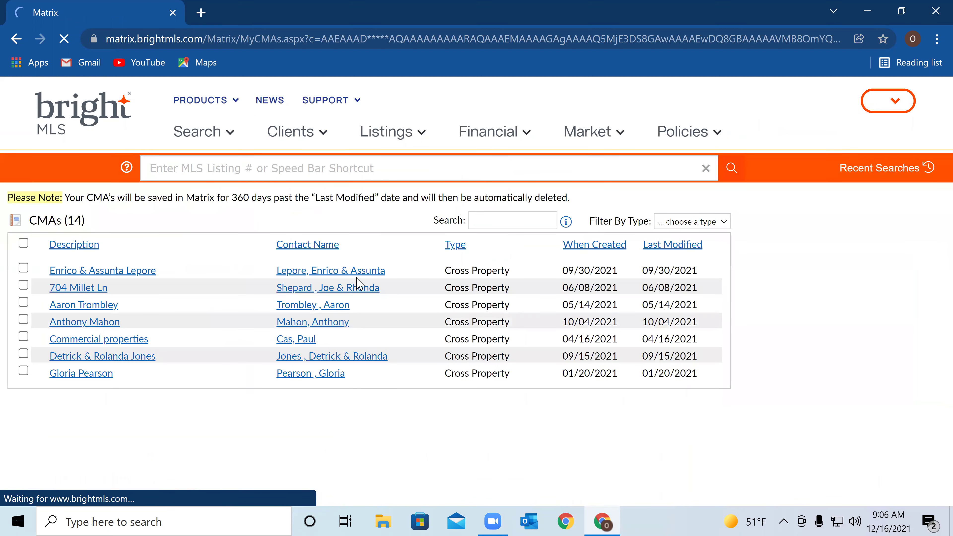
scroll(358, 279, "down", 4)
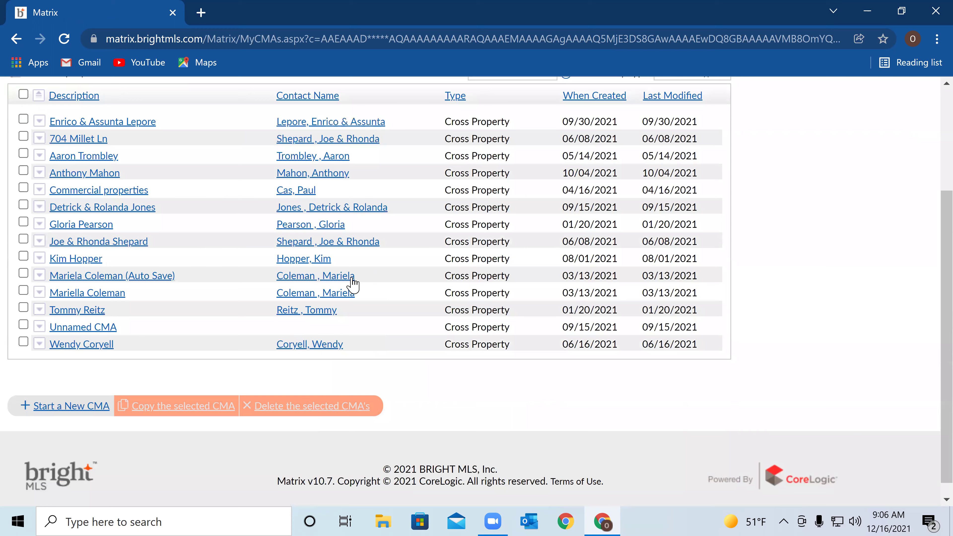
scroll(321, 332, "down", 1)
scroll(321, 332, "up", 4)
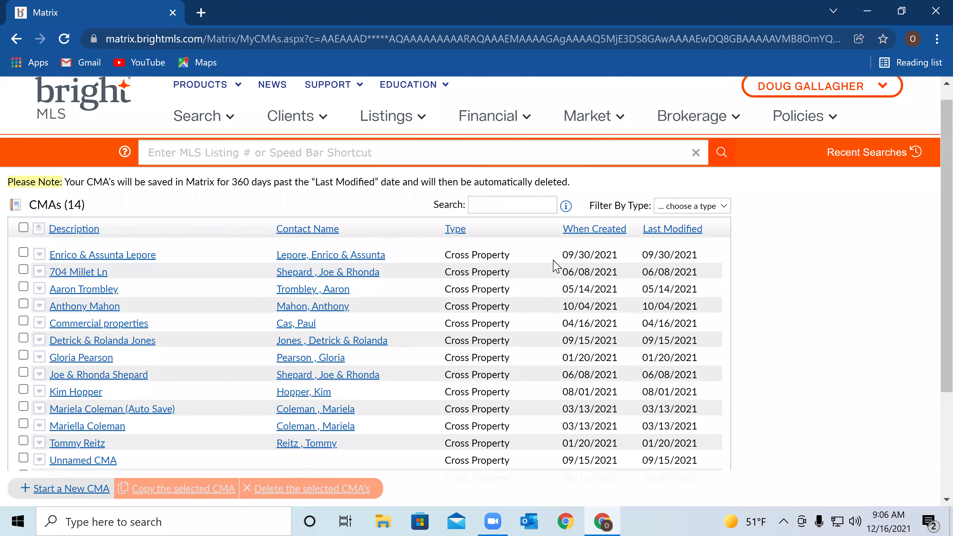
scroll(596, 260, "down", 4)
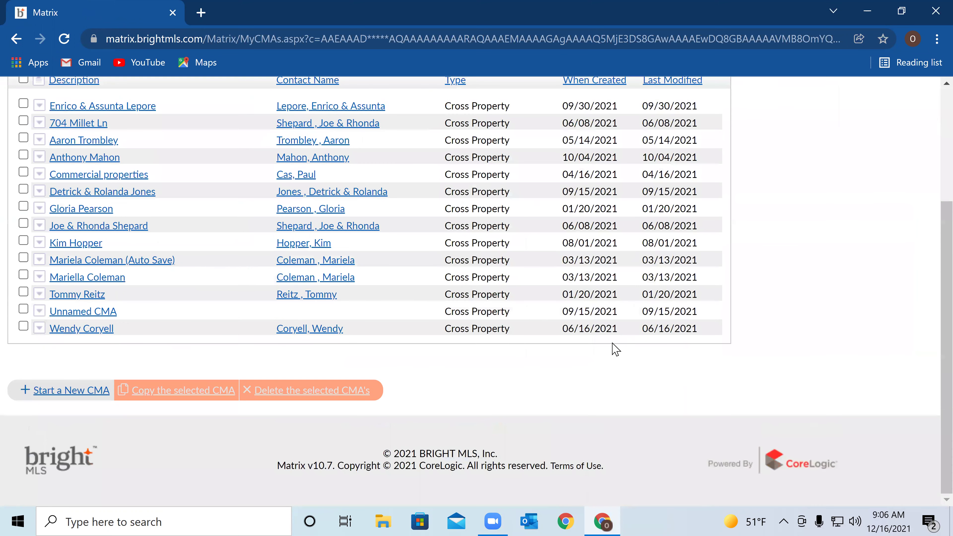
scroll(453, 337, "up", 4)
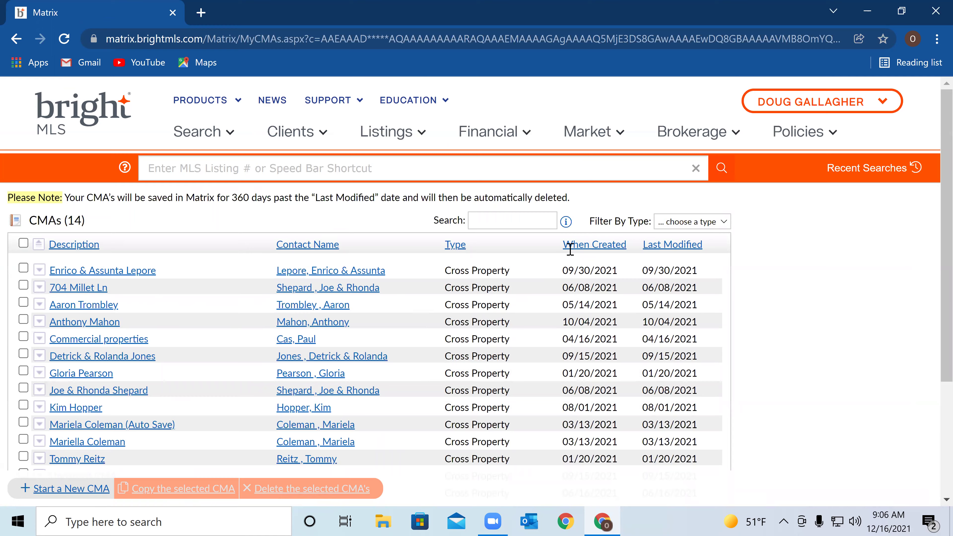
scroll(597, 229, "down", 2)
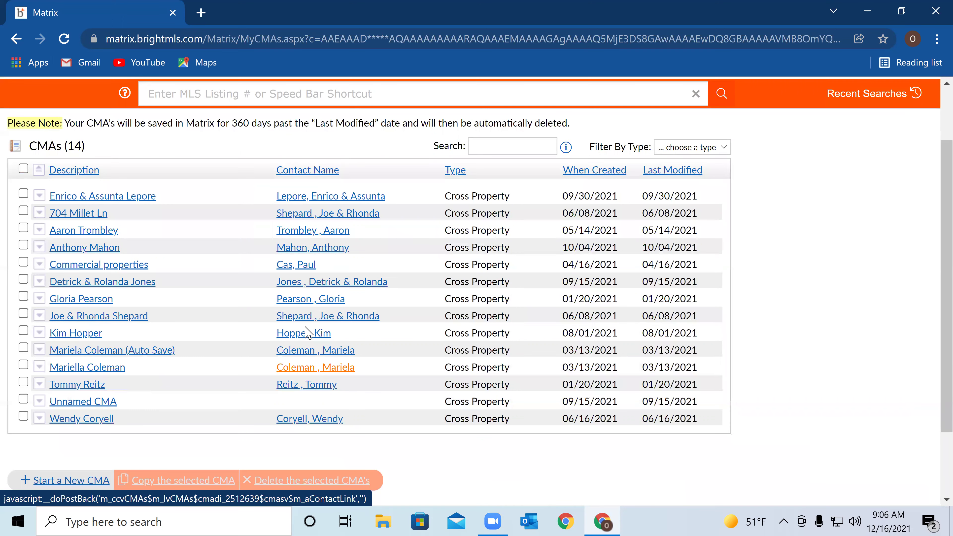
scroll(308, 332, "up", 2)
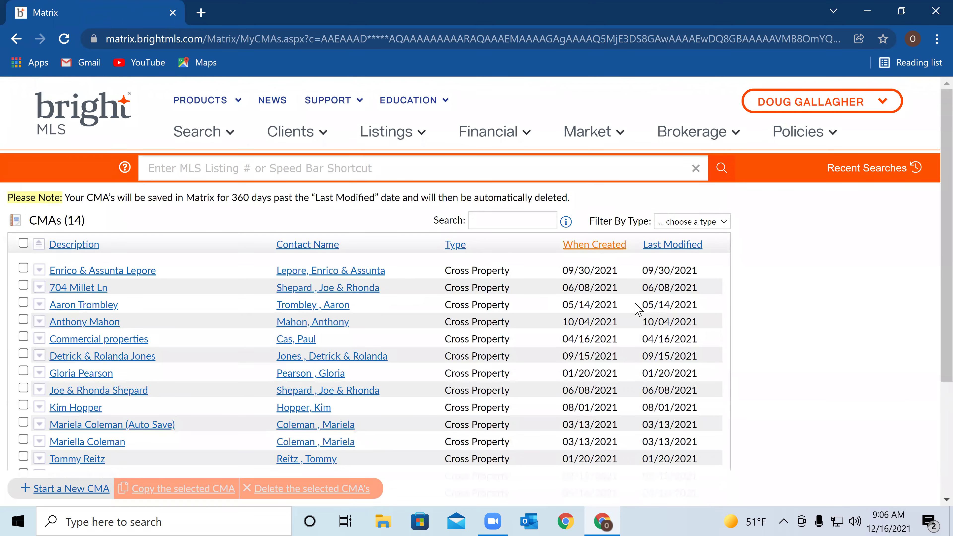
scroll(638, 310, "down", 4)
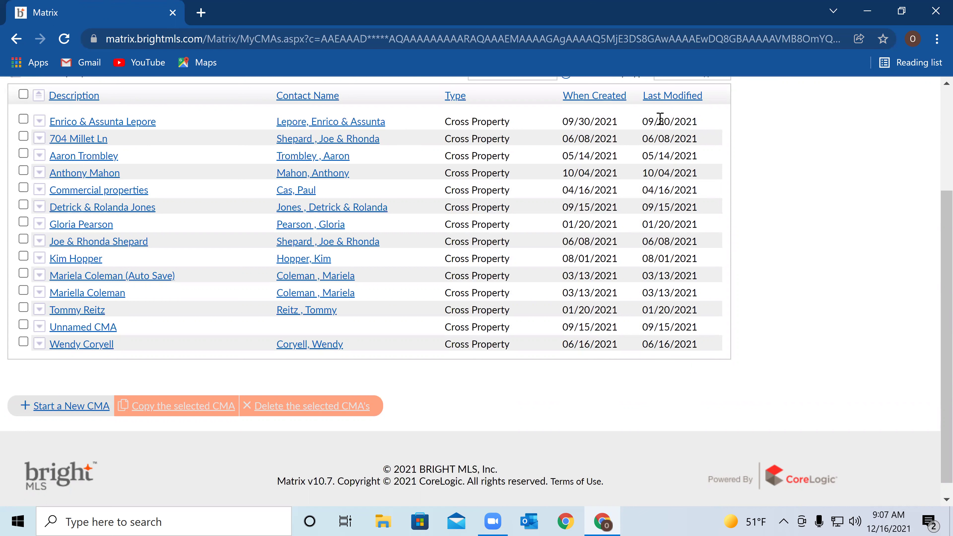
Scroll back up to the top of the saved CMAs list
scroll(242, 251, "up", 4)
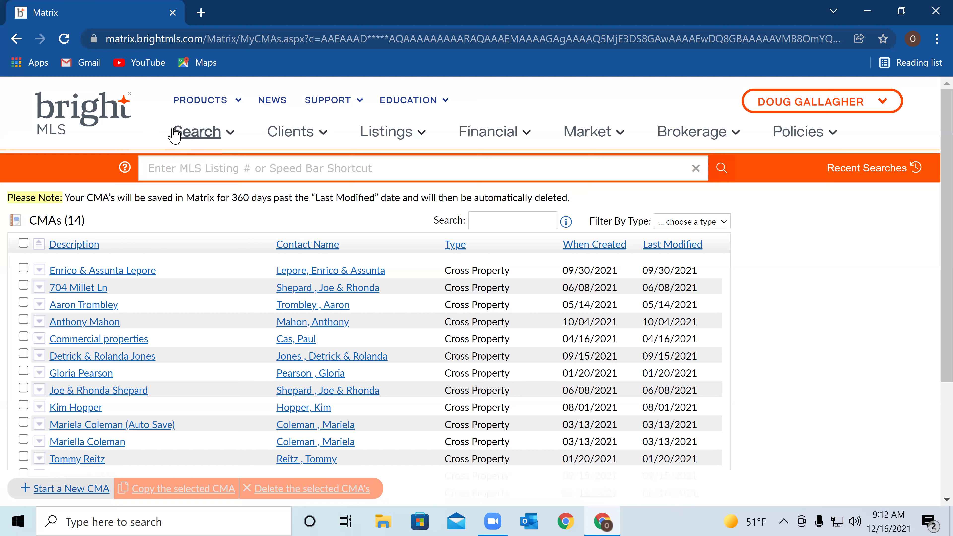
Start a new Residential Sale search from the Search menu
left_click(209, 141)
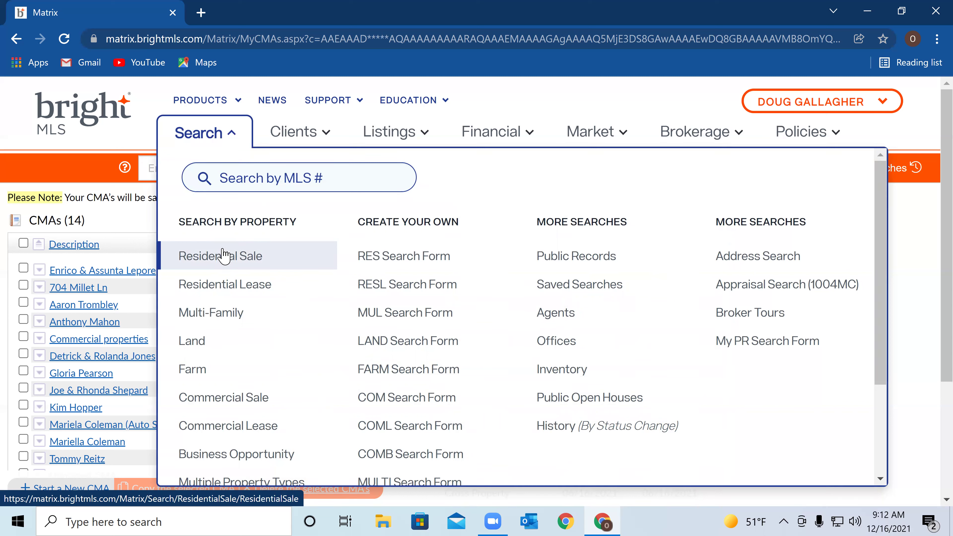
left_click(235, 257)
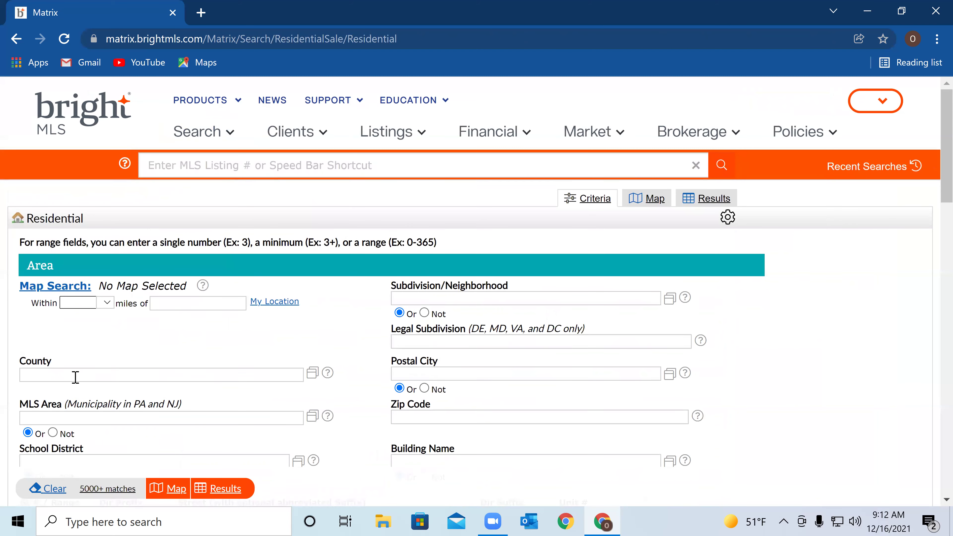
Set the search County to Kent DE
left_click(71, 375)
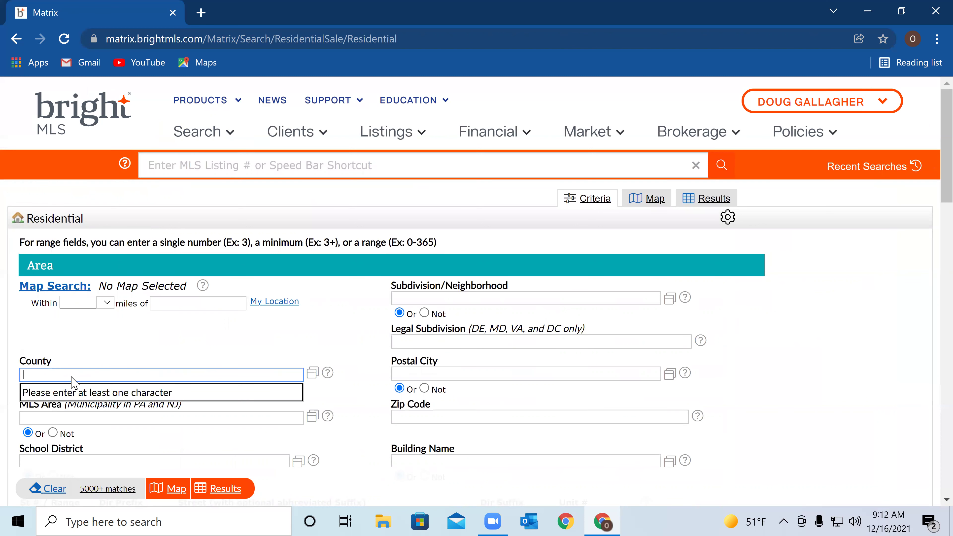
type("kent")
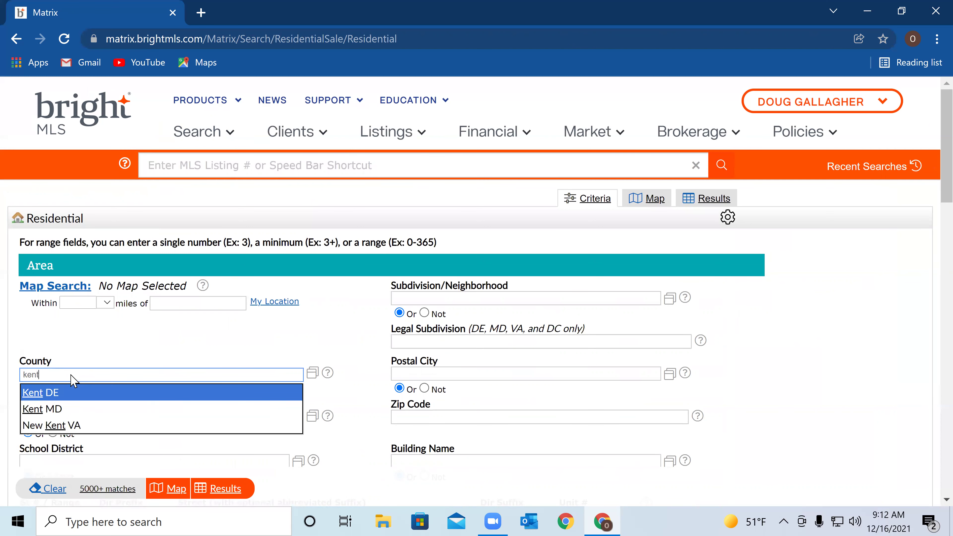
left_click(37, 396)
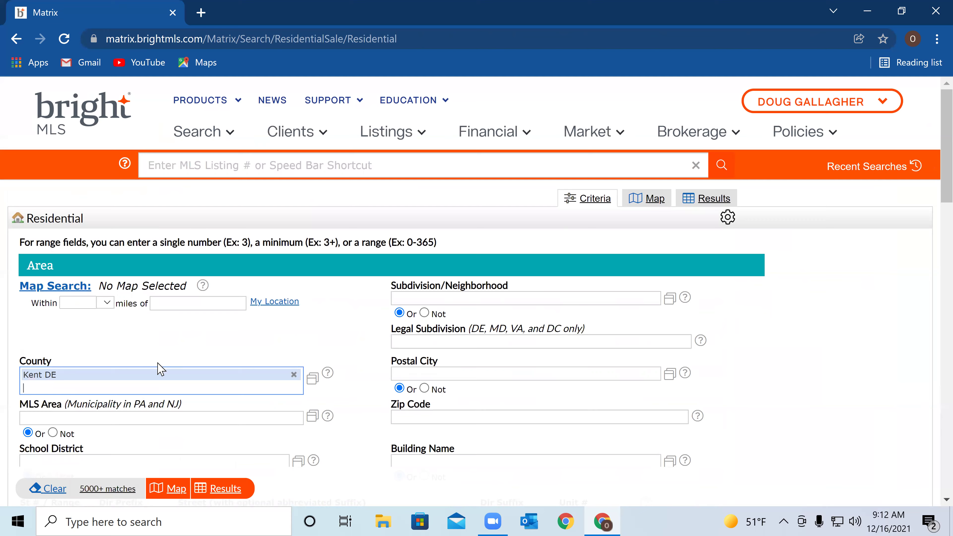
scroll(187, 379, "down", 4)
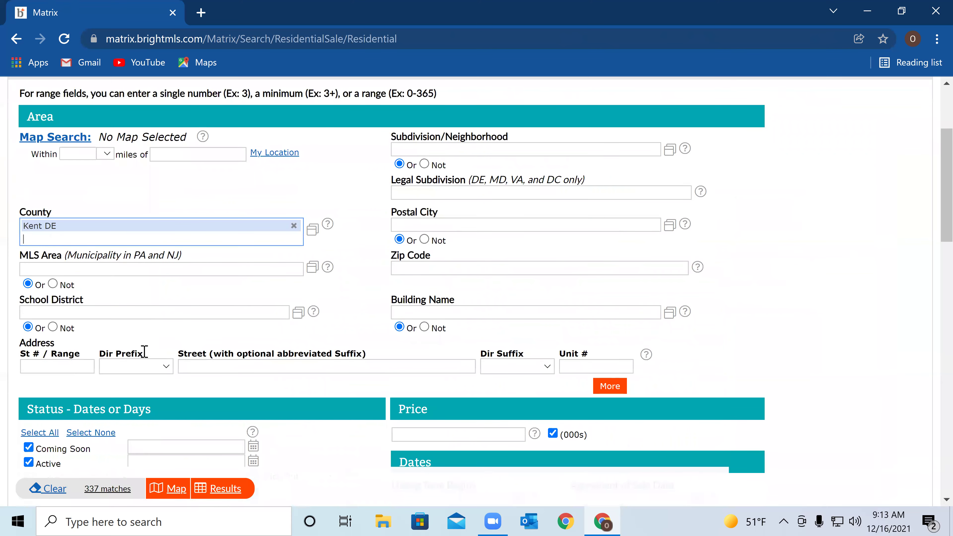
scroll(410, 288, "up", 1)
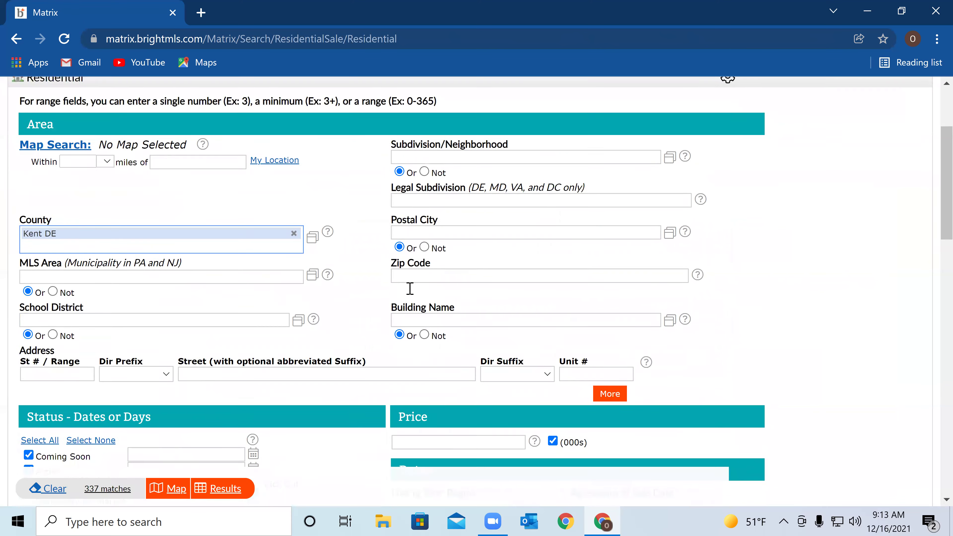
scroll(410, 288, "up", 2)
Set the Subdivision/Neighborhood to WOODFIELD (KENT DE)
left_click(443, 224)
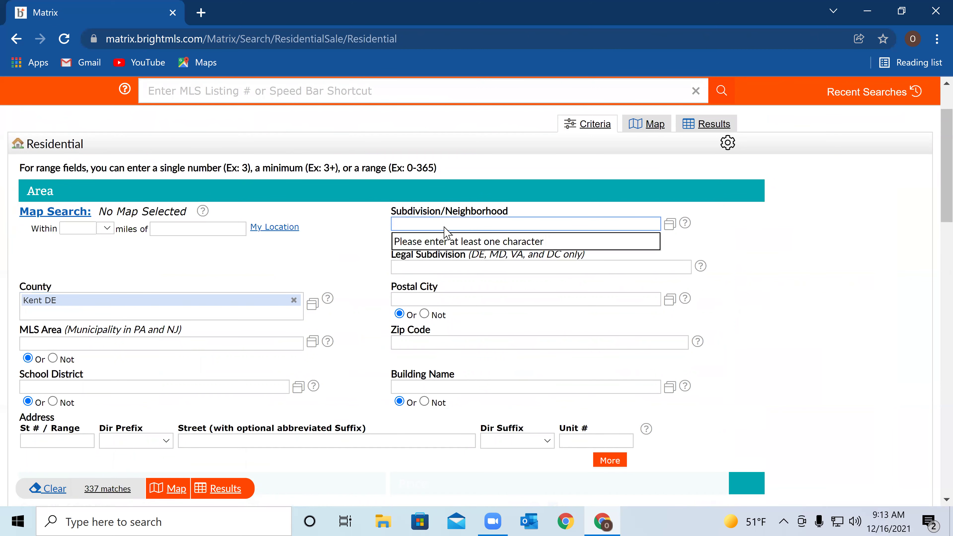
type("w")
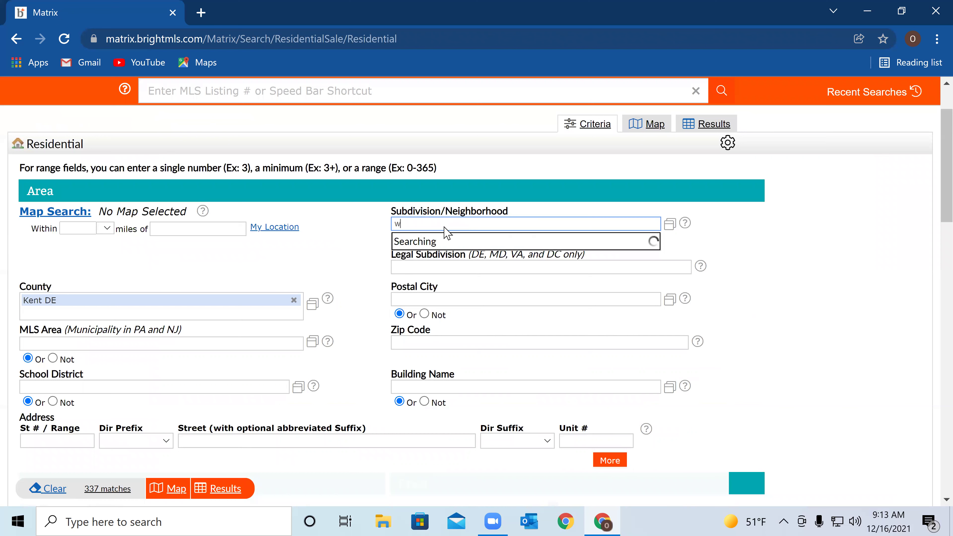
type("oodfield")
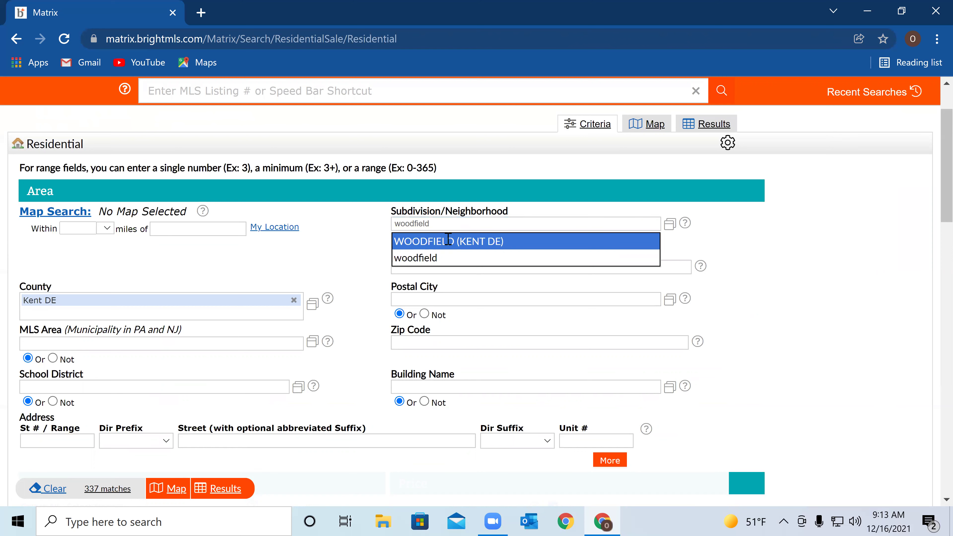
left_click(448, 243)
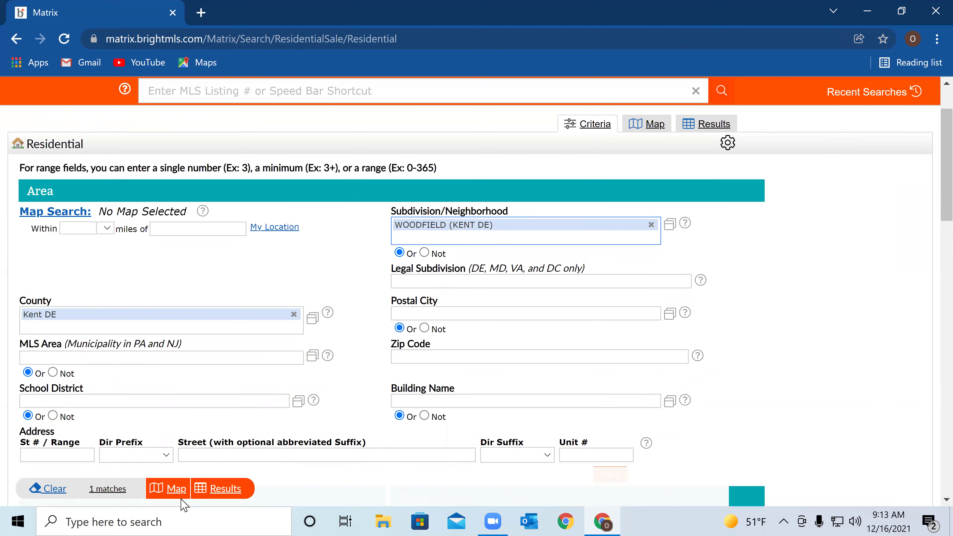
left_click(223, 490)
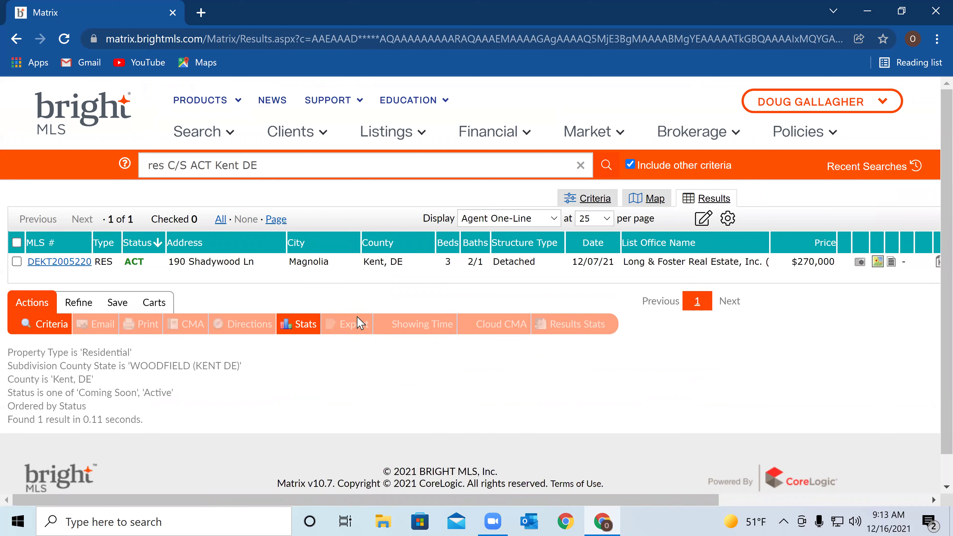
left_click(74, 263)
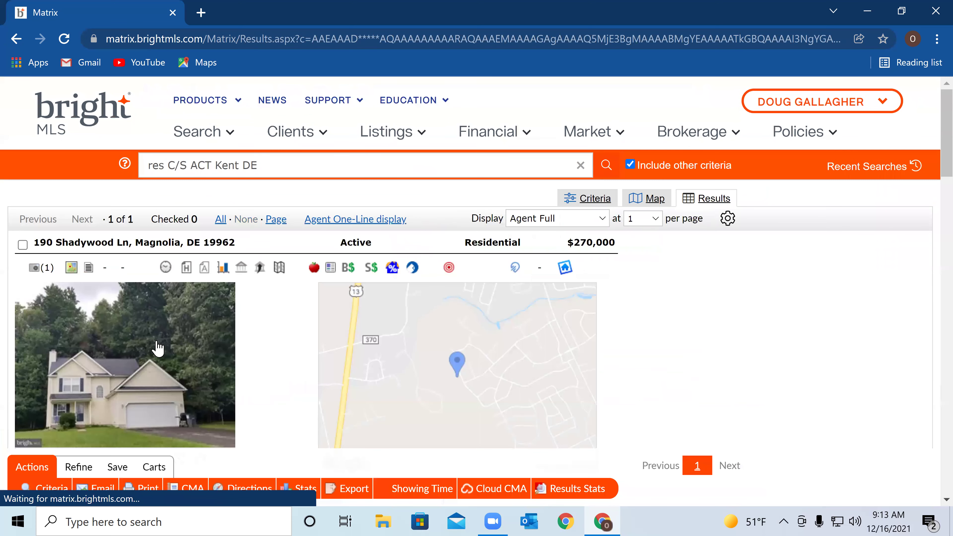
scroll(347, 306, "down", 1)
scroll(347, 306, "down", 15)
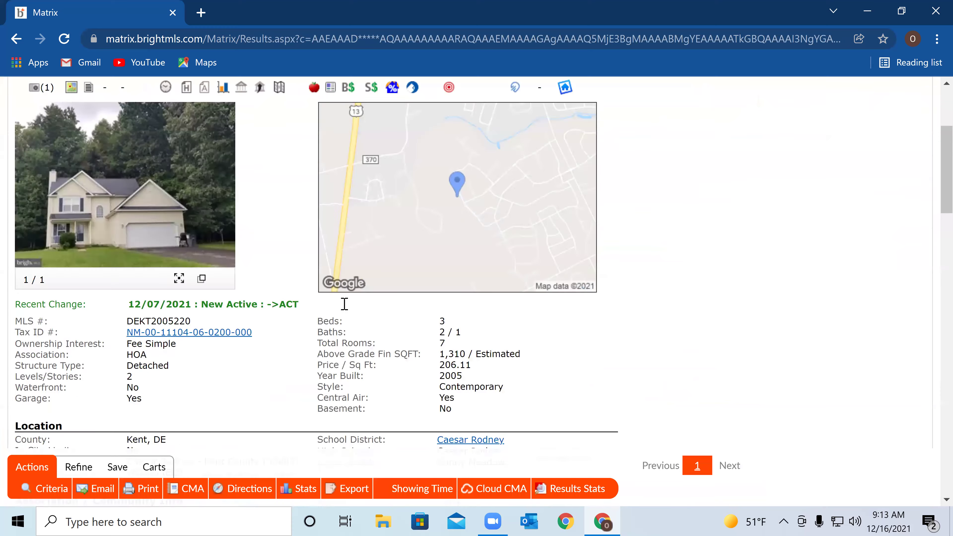
scroll(351, 306, "down", 5)
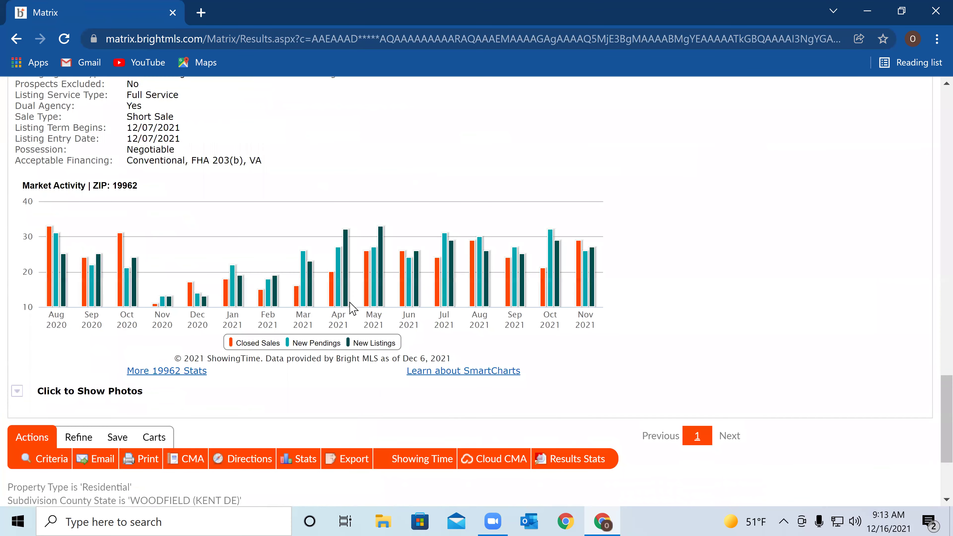
scroll(351, 306, "up", 6)
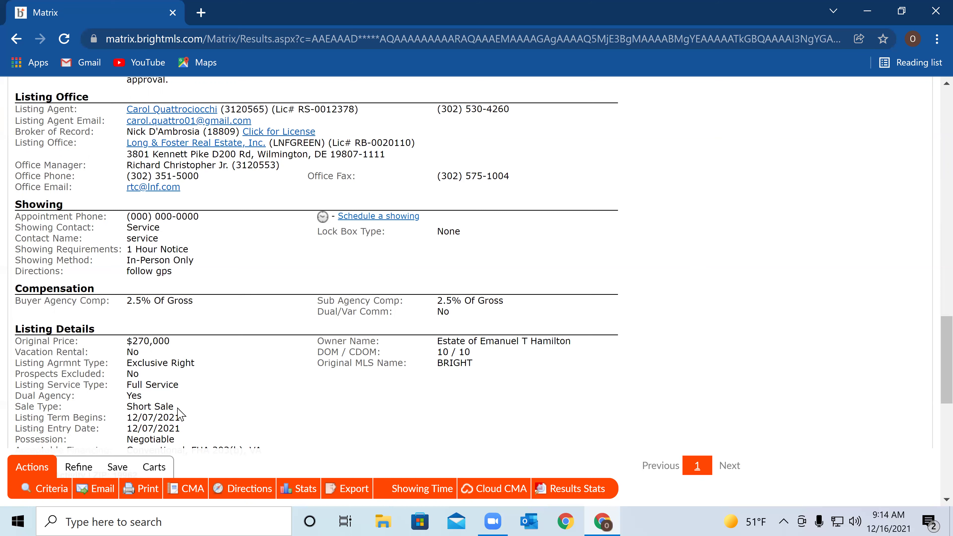
scroll(182, 409, "up", 5)
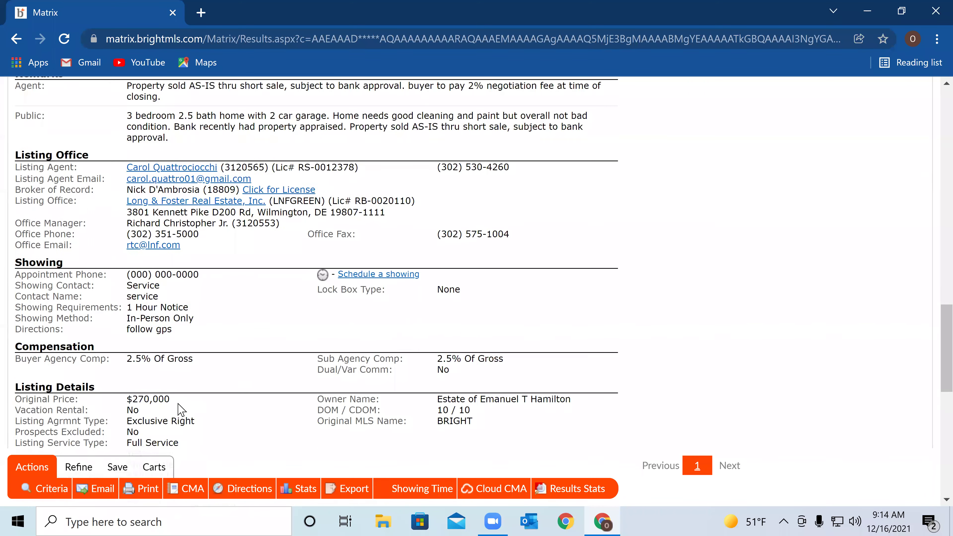
scroll(185, 400, "up", 4)
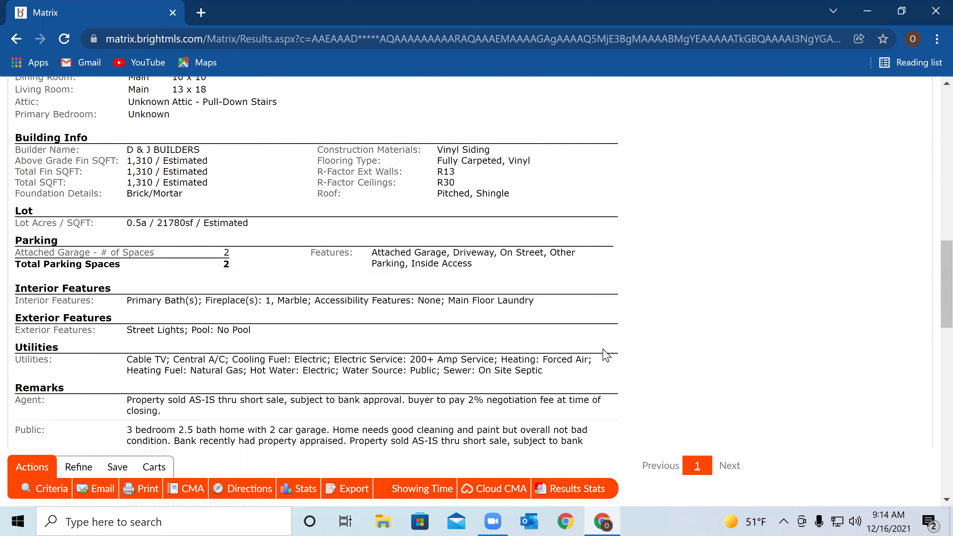
scroll(488, 367, "up", 2)
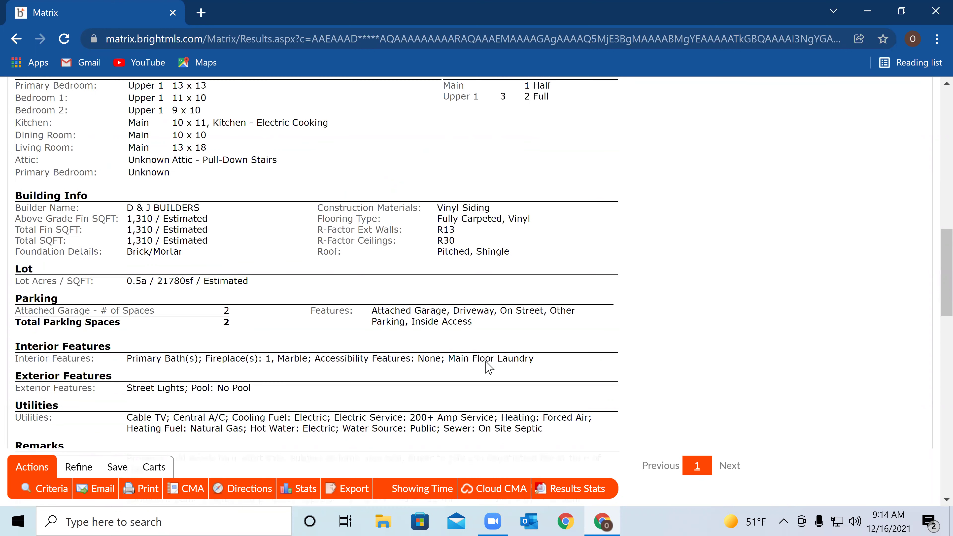
scroll(481, 363, "up", 6)
scroll(474, 359, "up", 7)
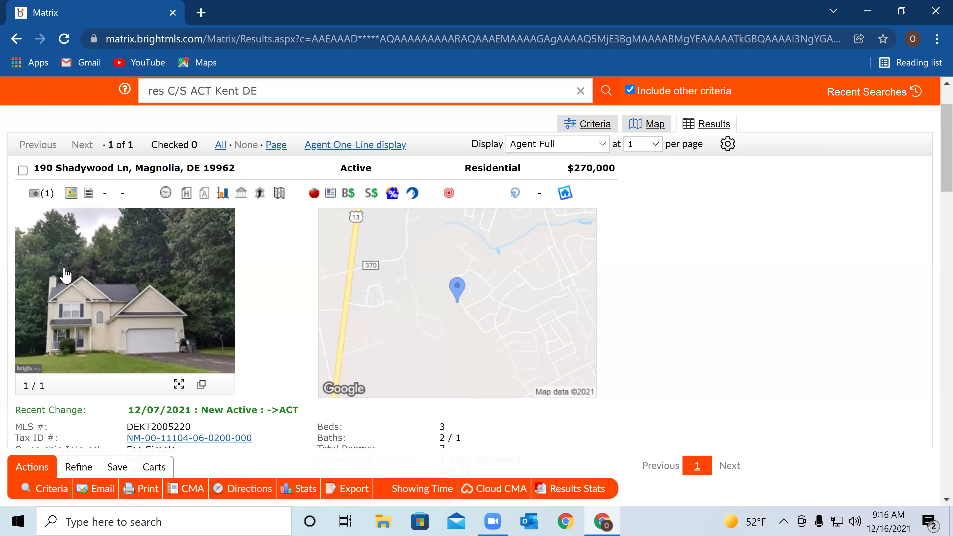
Check the $270,000 Magnolia, DE listing in the results
left_click(22, 170)
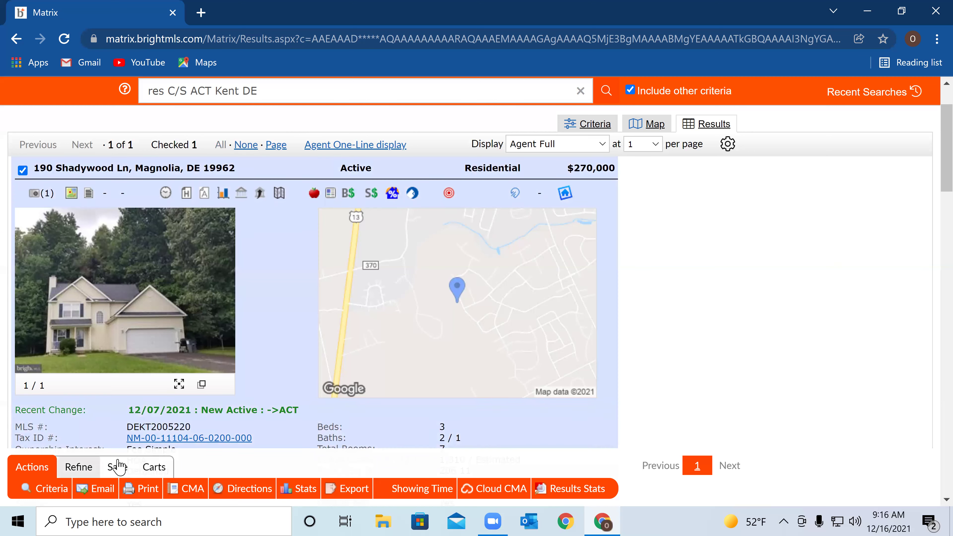
Start a CMA for the checked listing from the Actions bar
left_click(201, 494)
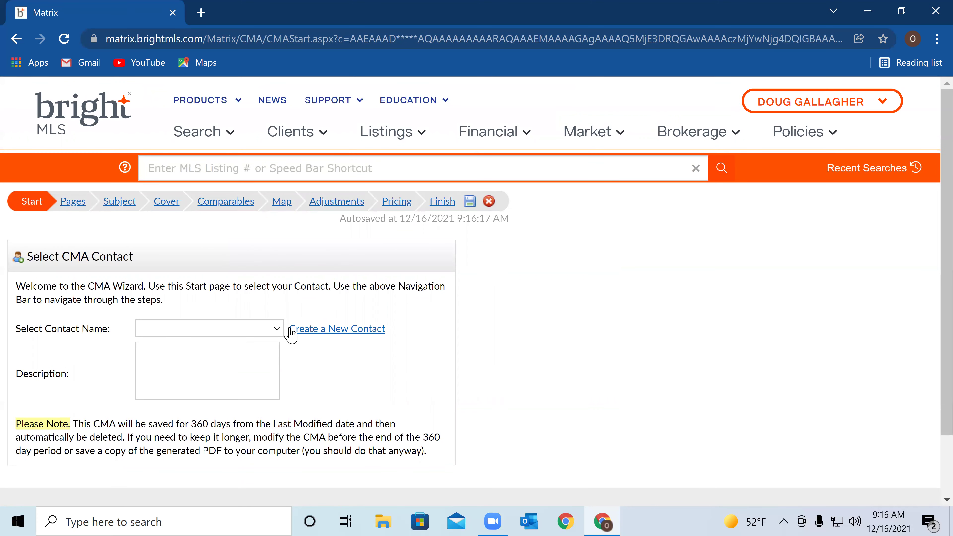
Create a new contact and enter the client's first and last name
left_click(356, 332)
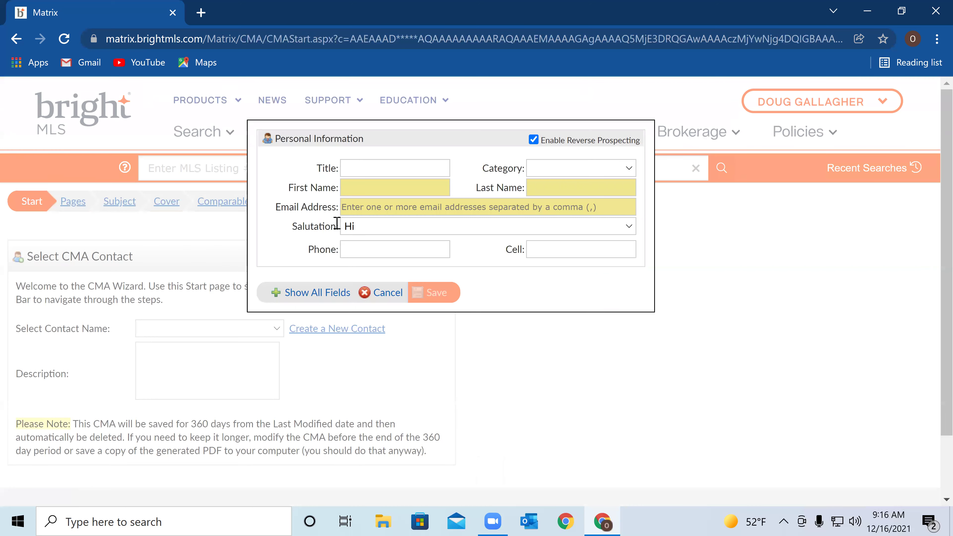
left_click(364, 184)
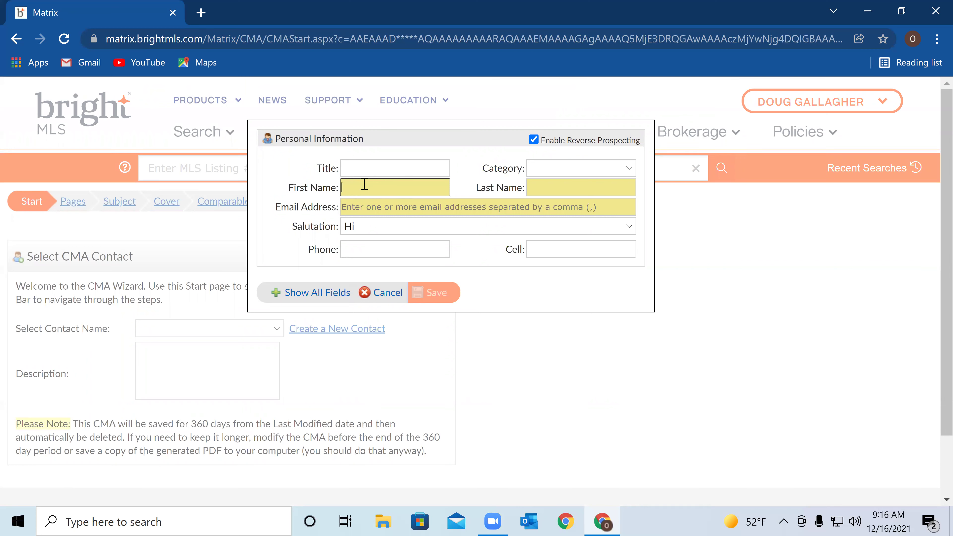
type("sall")
key("BackSpace")
key("BackSpace")
key("BackSpace")
key("BackSpace")
left_click(531, 189)
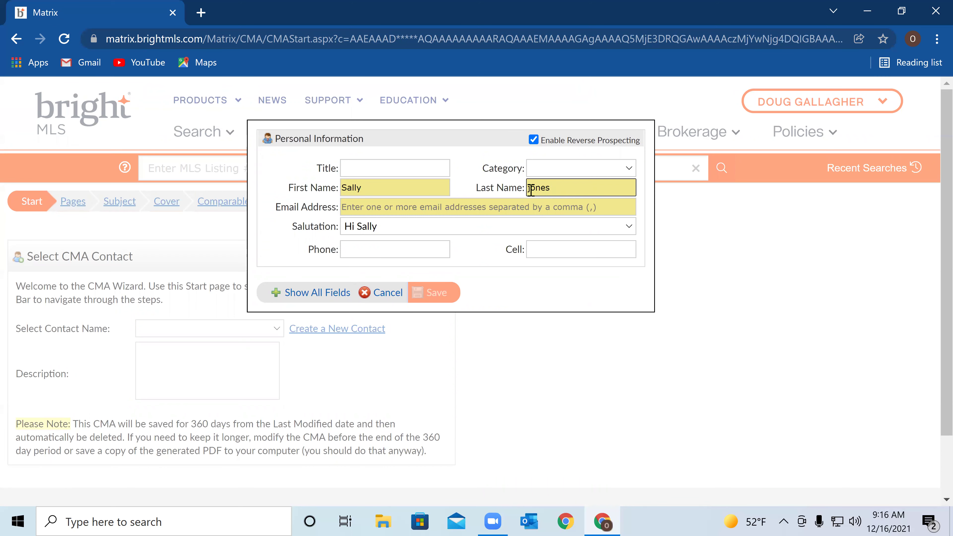
Fill in the contact's e-mail address and phone number
left_click(444, 200)
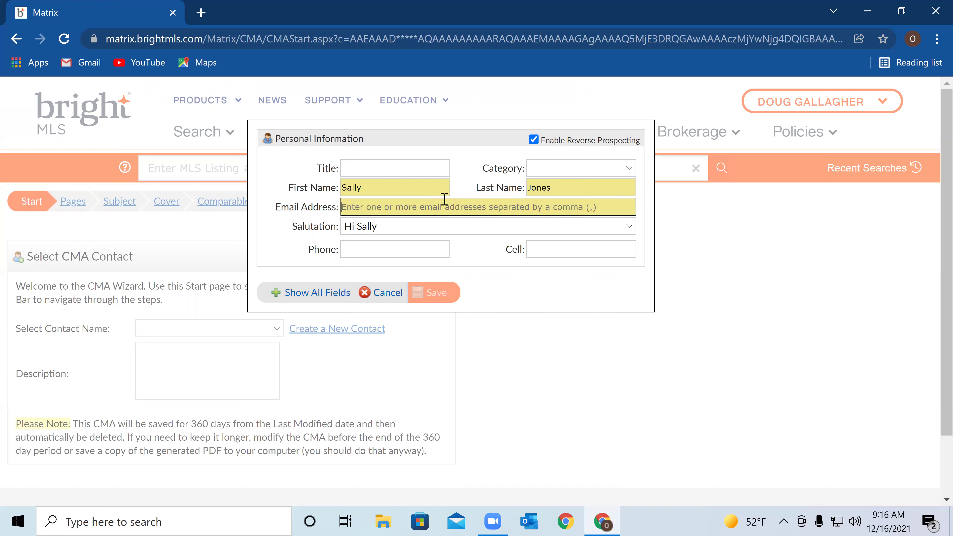
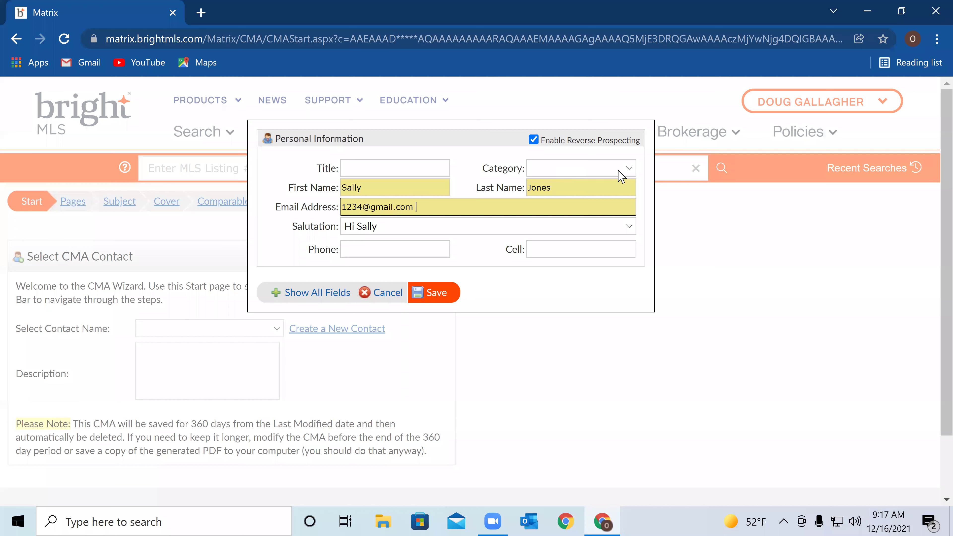
left_click(404, 248)
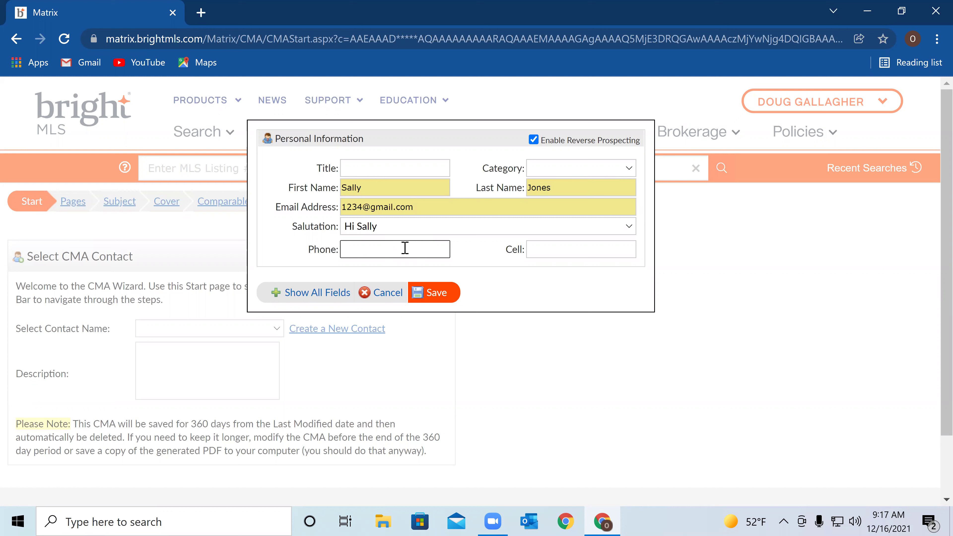
type("302-555-1212")
Save the new contact and enter the subject property's street and town as the CMA description
left_click(444, 295)
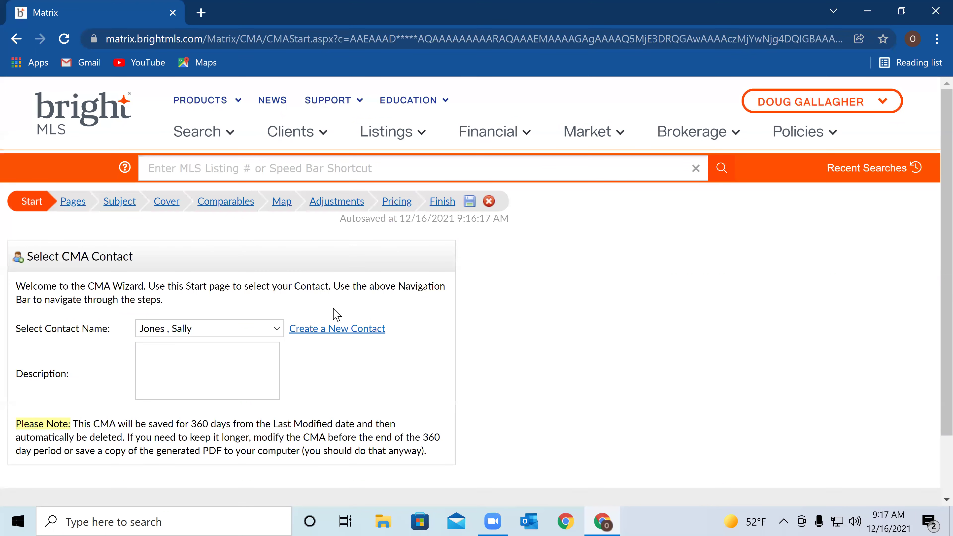
left_click(179, 359)
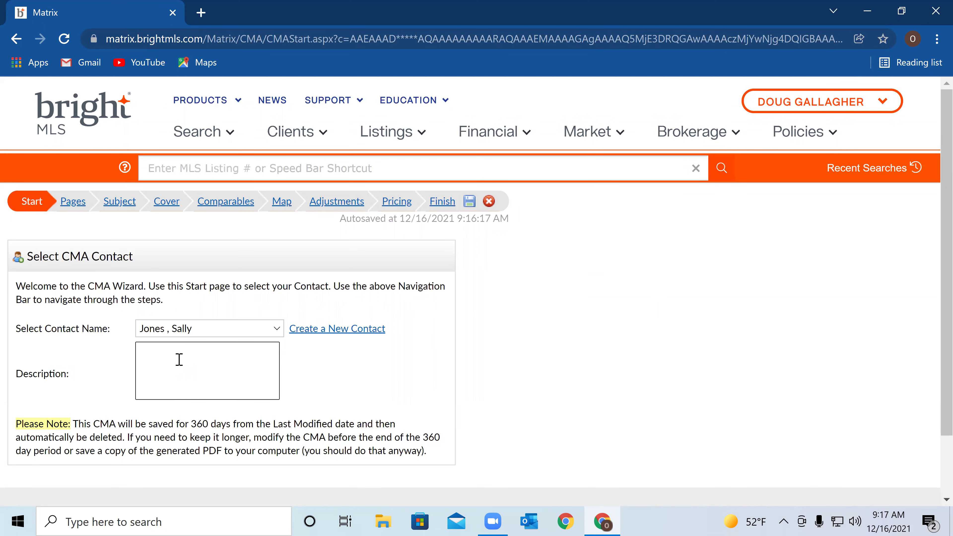
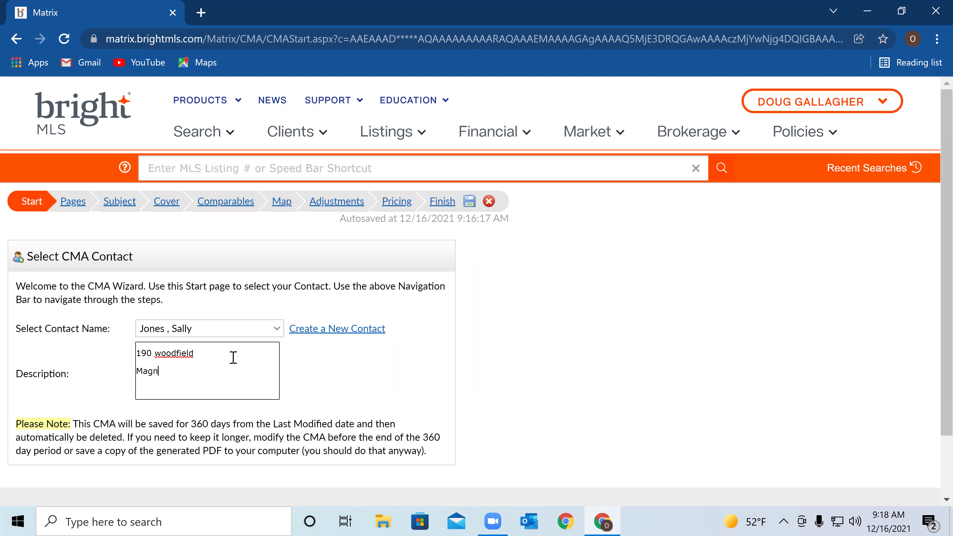
scroll(274, 338, "down", 2)
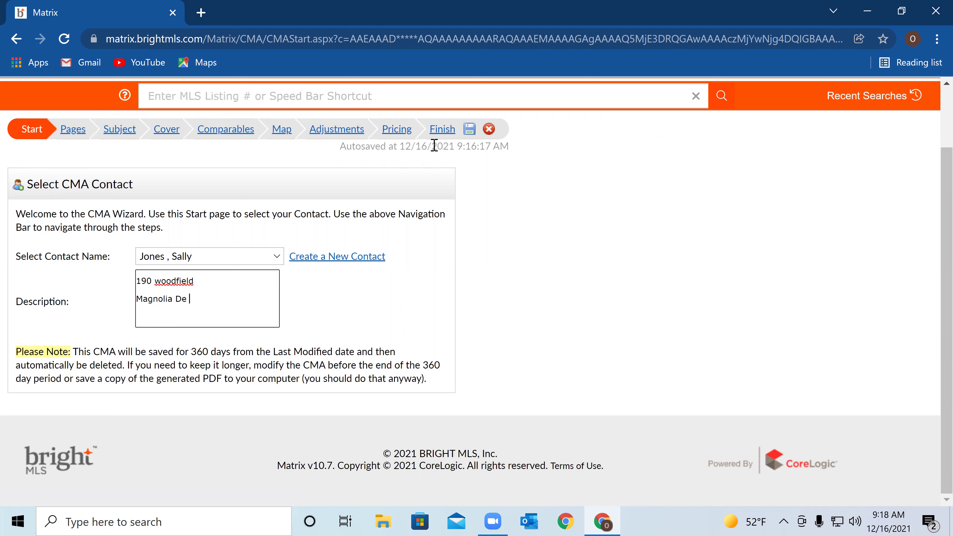
Move to the CMA's Subject step and bring up the Search options
left_click(125, 132)
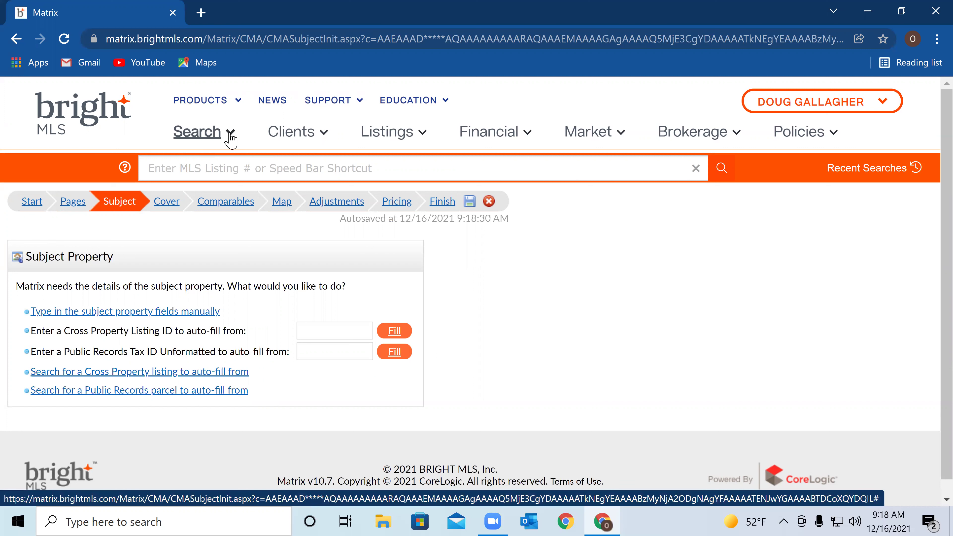
left_click(230, 136)
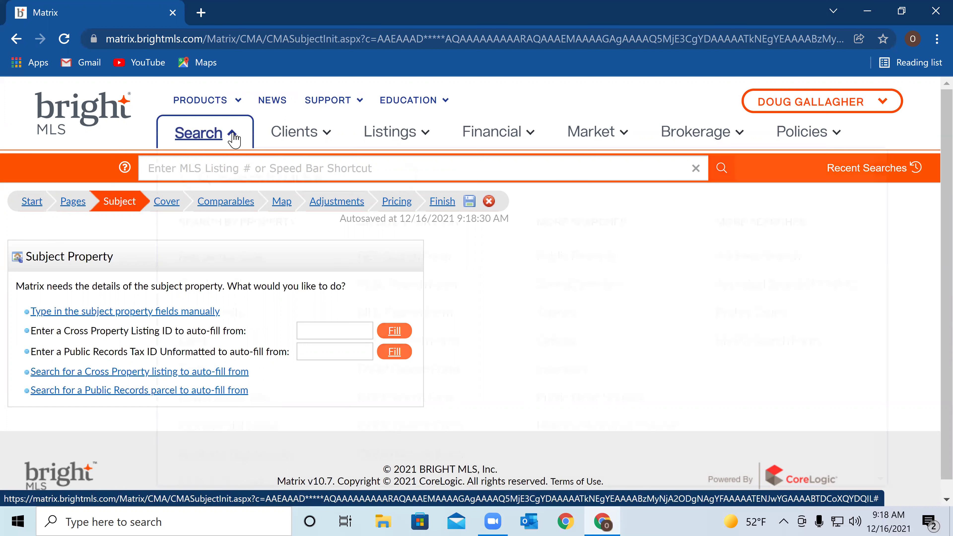
Go back from the CMA contact step to the Kent DE results with the $270,000 Shadywood listing
left_click(15, 39)
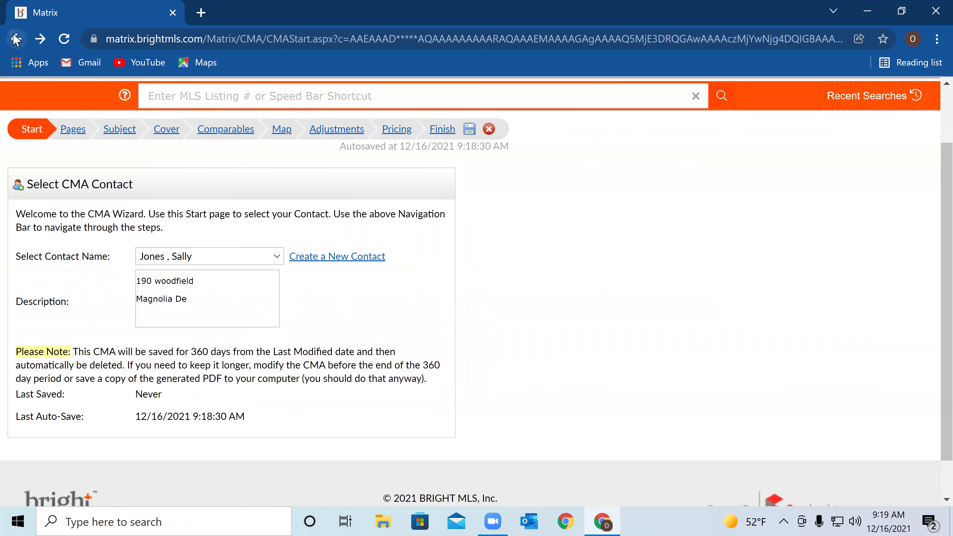
left_click(15, 39)
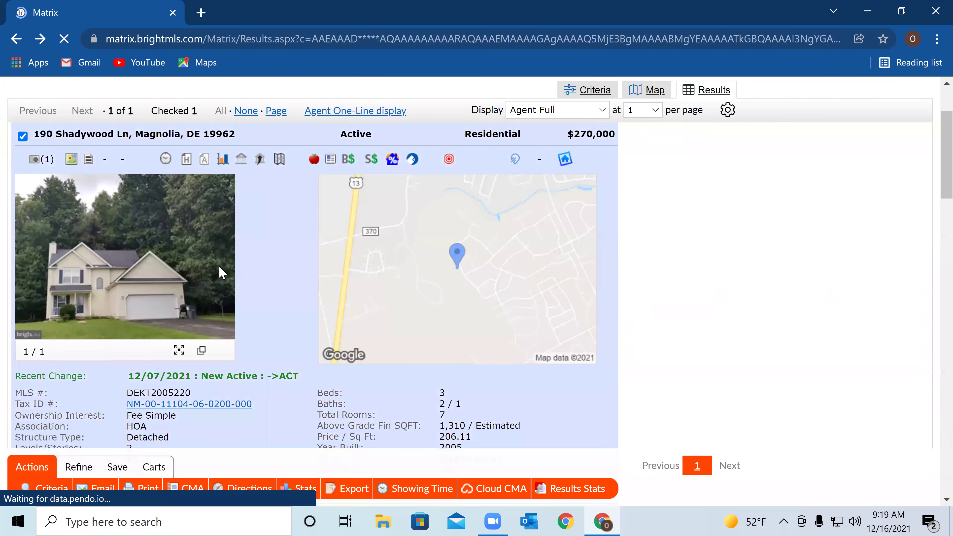
scroll(219, 267, "down", 4)
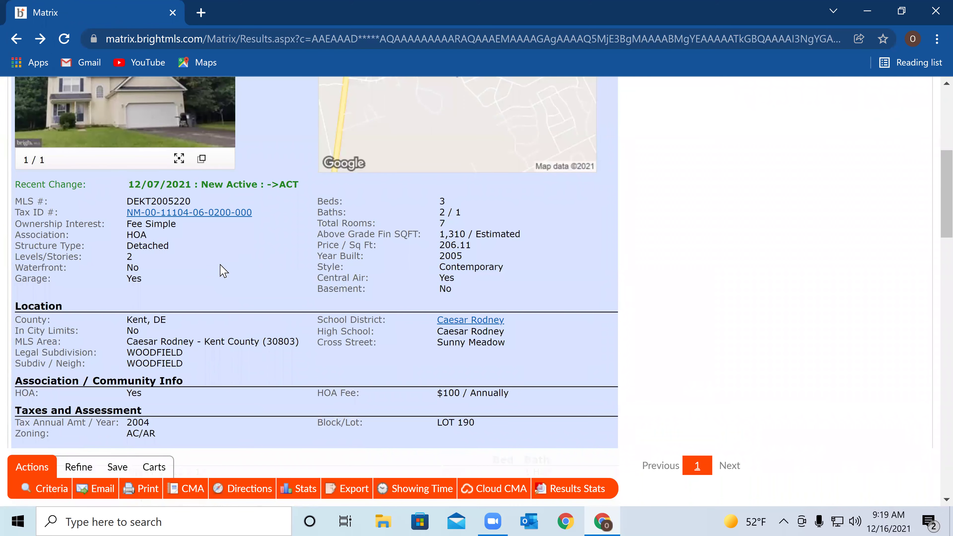
scroll(220, 266, "down", 10)
scroll(222, 270, "down", 10)
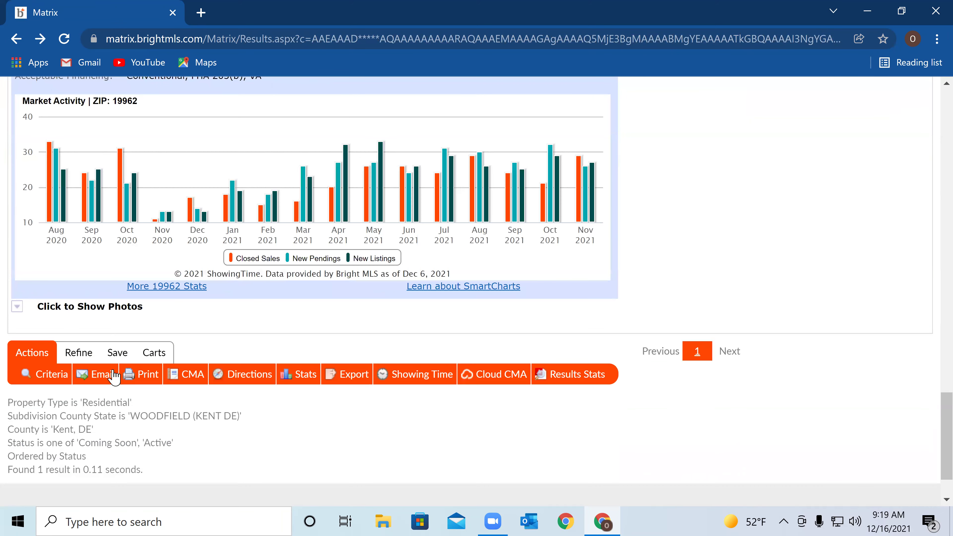
left_click(55, 375)
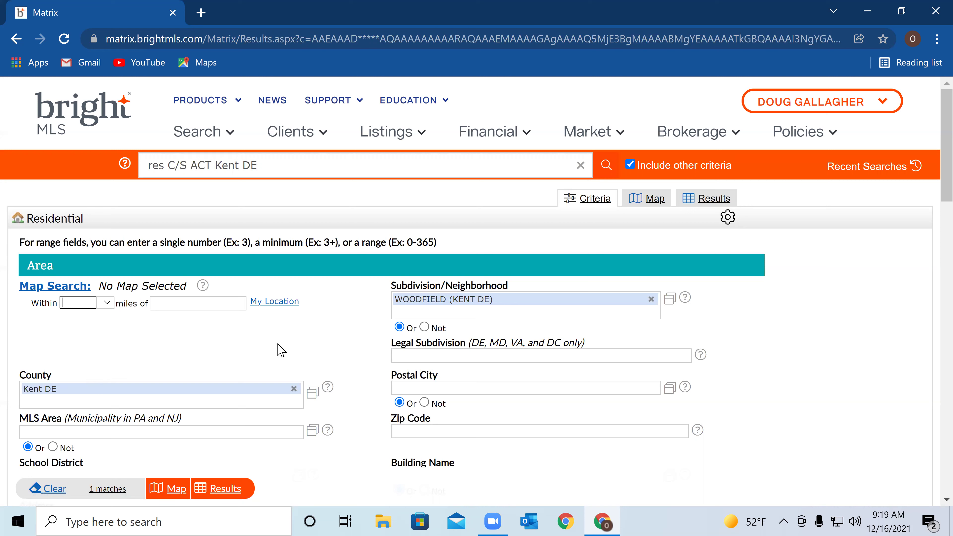
left_click(233, 494)
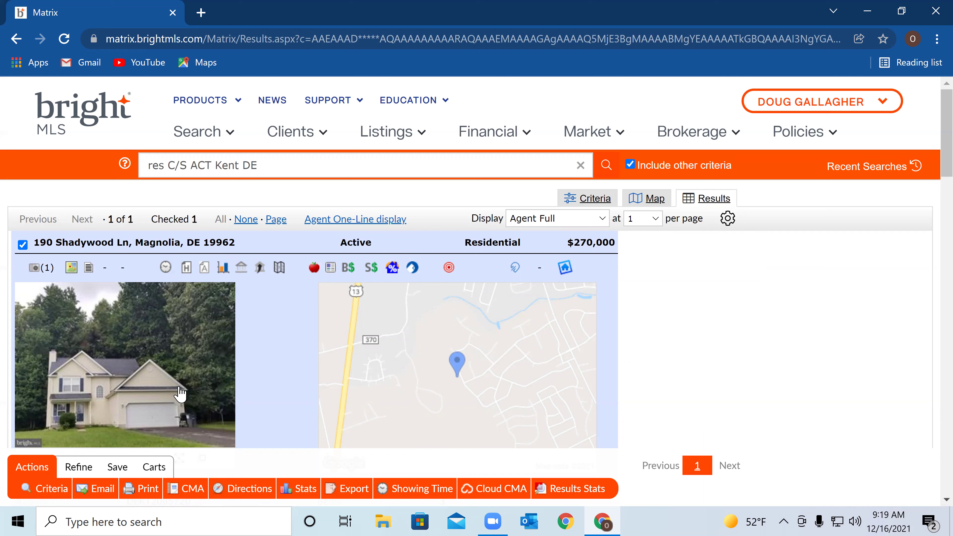
left_click(52, 490)
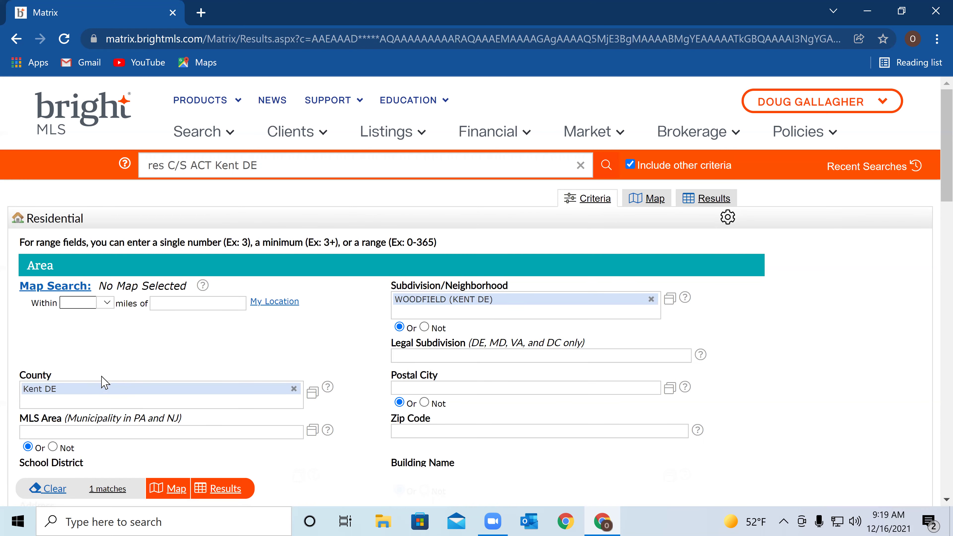
scroll(104, 381, "down", 4)
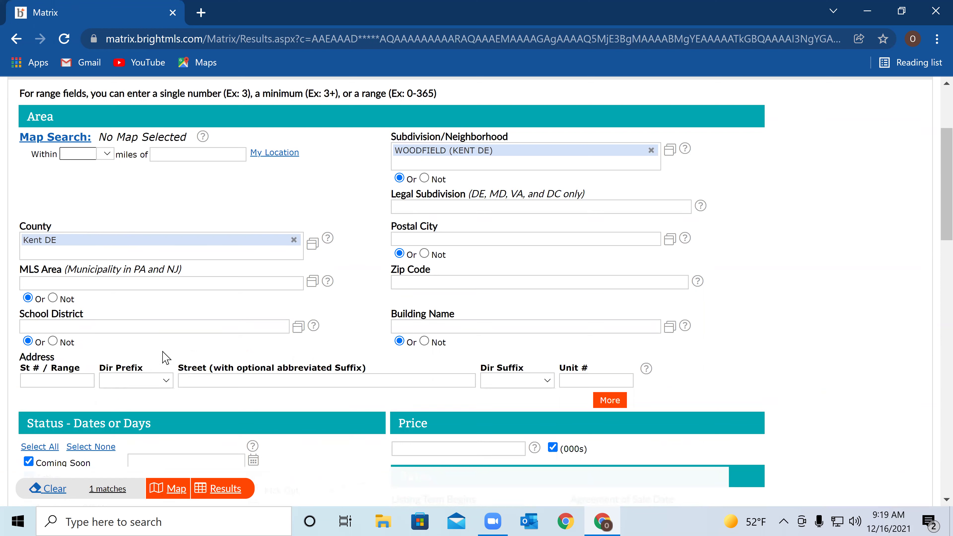
left_click(66, 379)
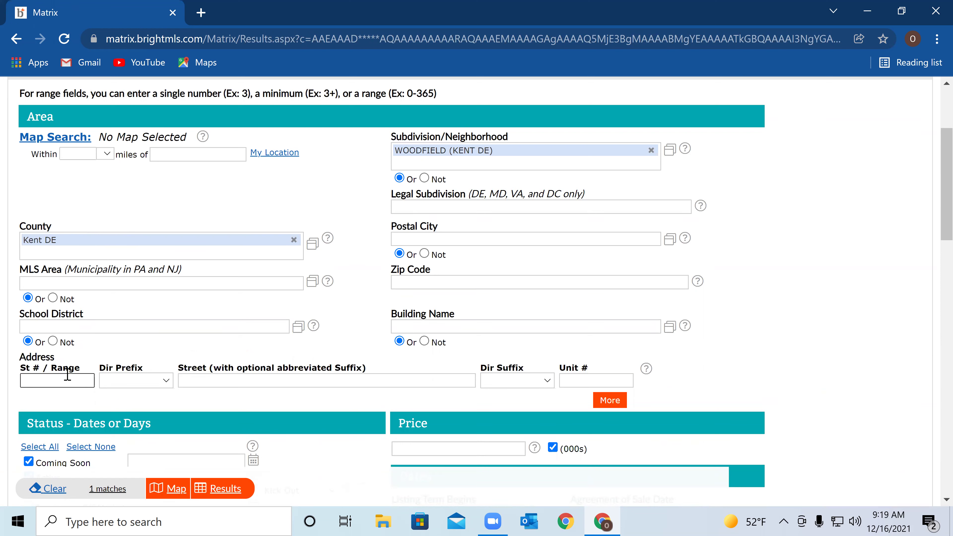
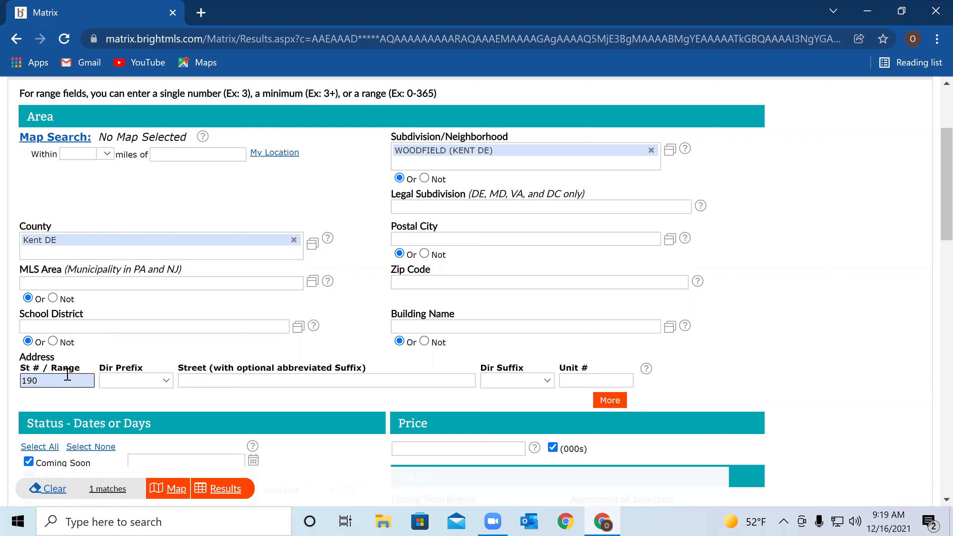
left_click(202, 381)
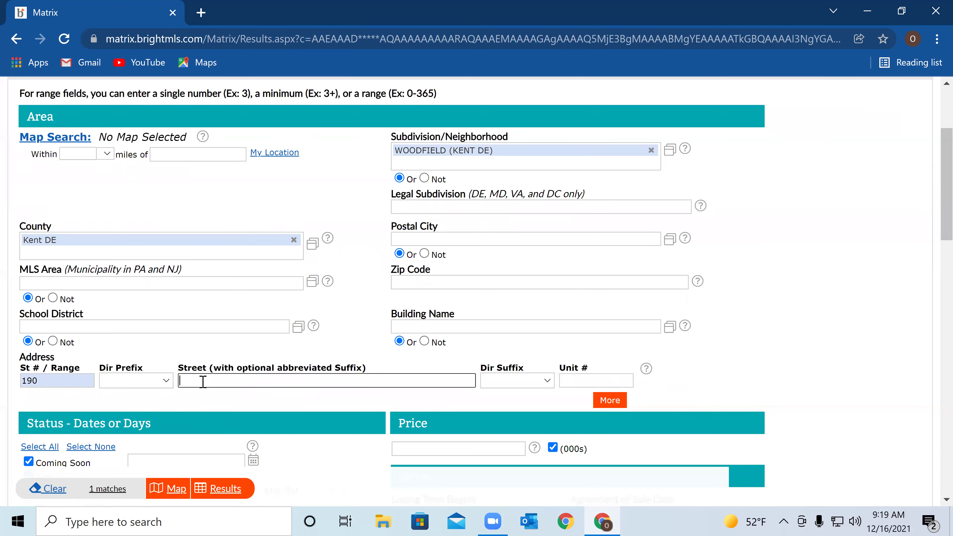
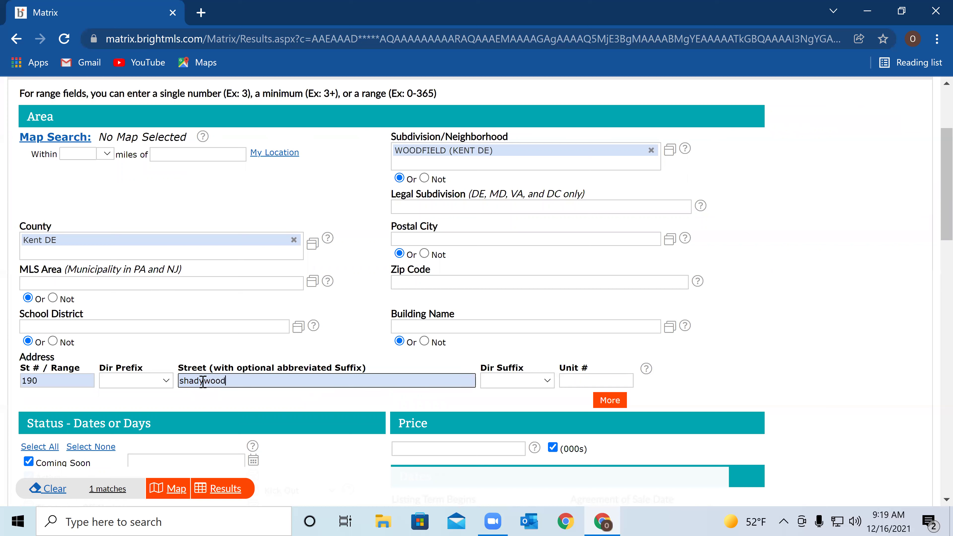
Remove the WOODFIELD (KENT DE) subdivision filter and clear the Coming Soon and Active statuses
left_click(652, 150)
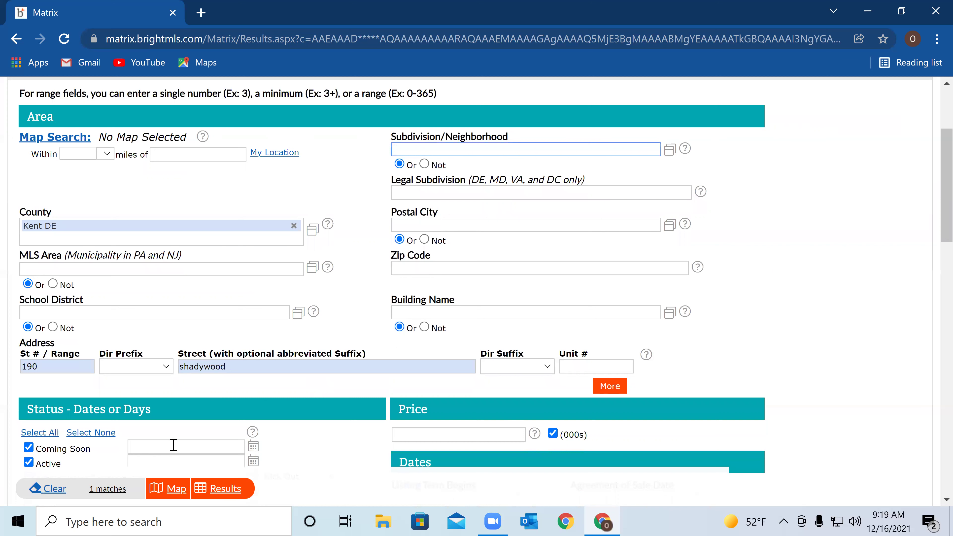
scroll(235, 397, "down", 4)
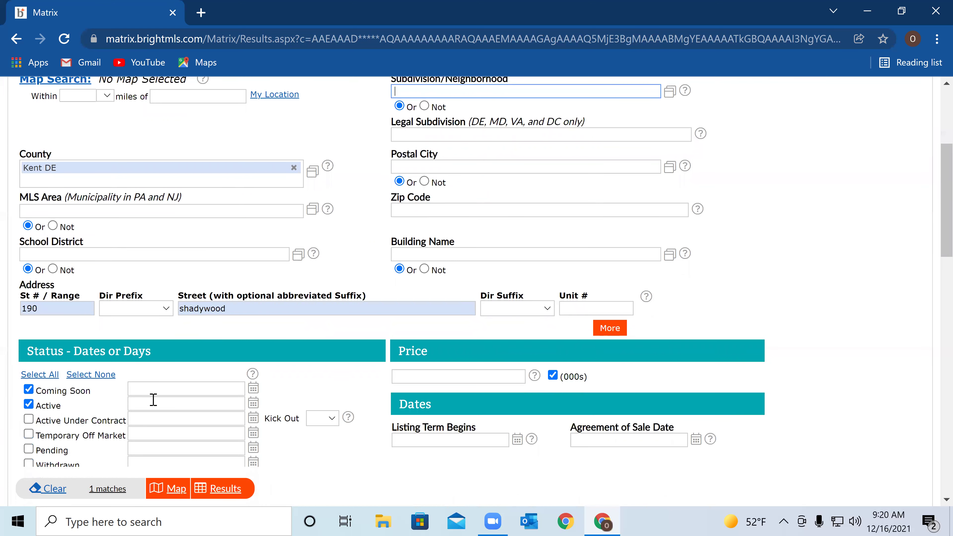
left_click(29, 298)
left_click(28, 315)
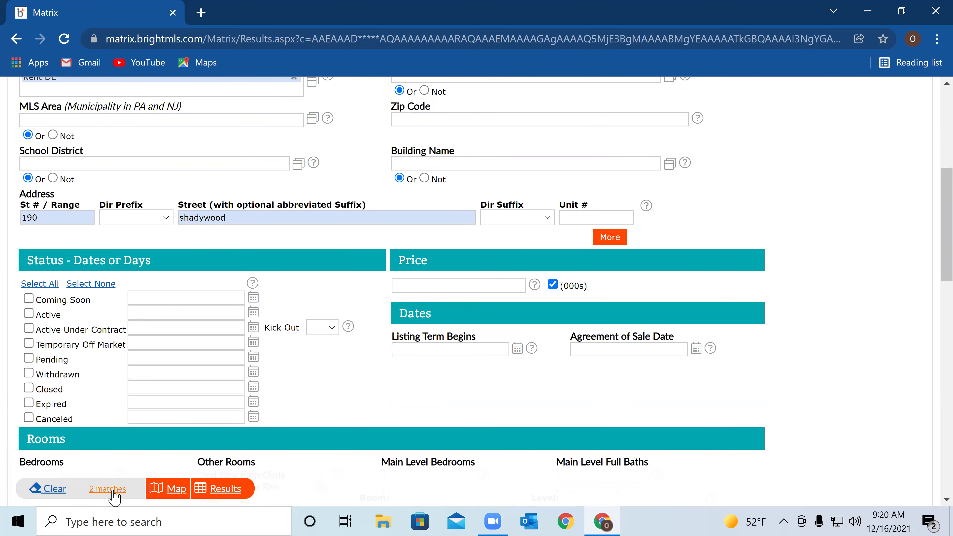
left_click(225, 489)
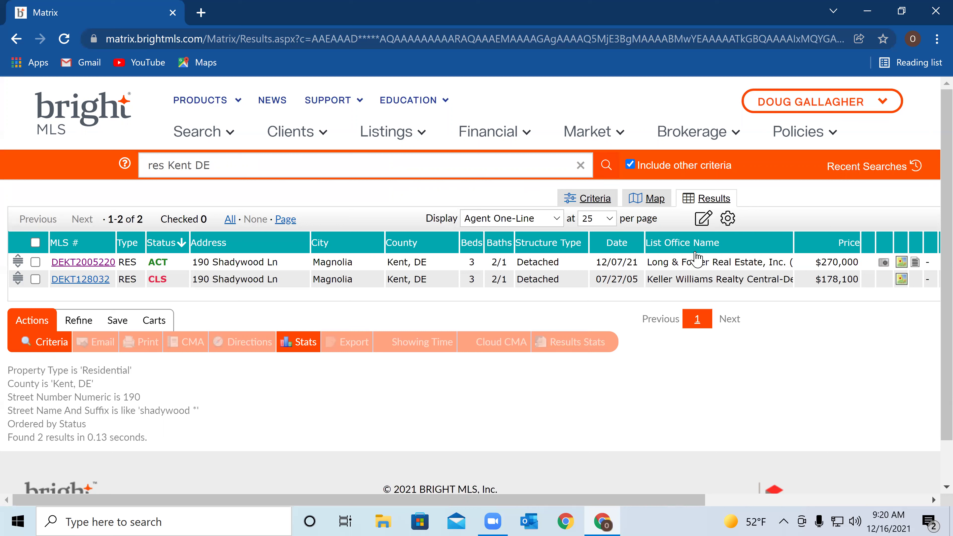
Open closed listing DEKT128032 and read through its full 07/27/05 sale details
left_click(104, 282)
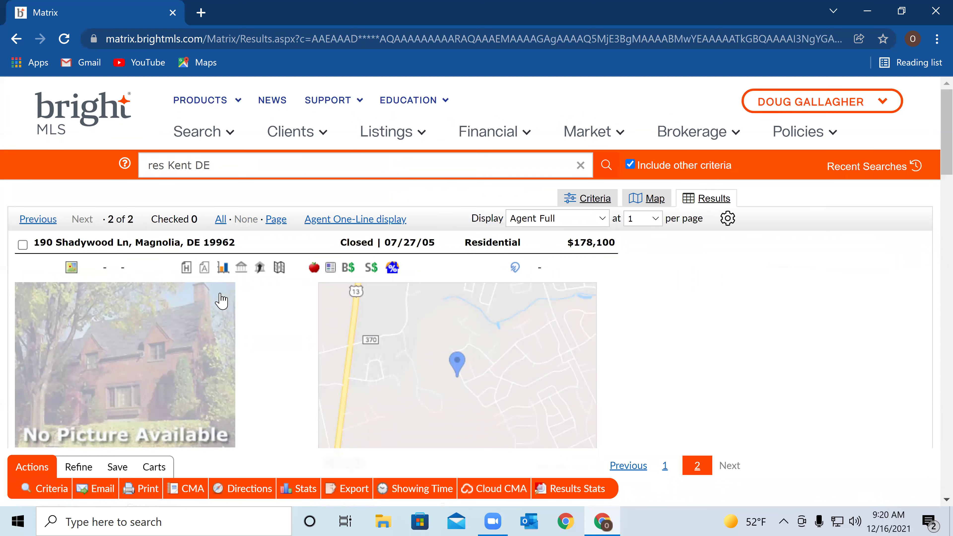
scroll(225, 297, "down", 4)
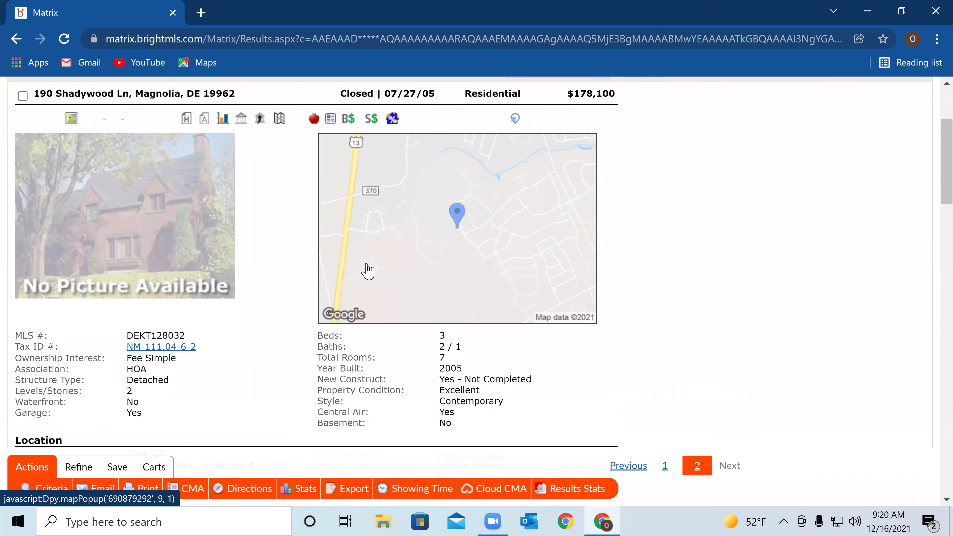
scroll(379, 260, "down", 2)
scroll(379, 255, "down", 7)
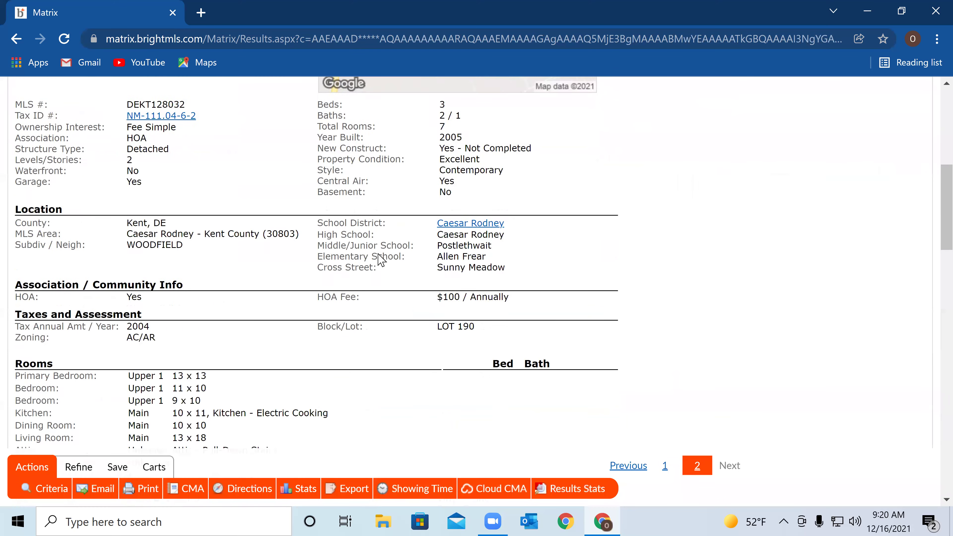
scroll(379, 259, "down", 10)
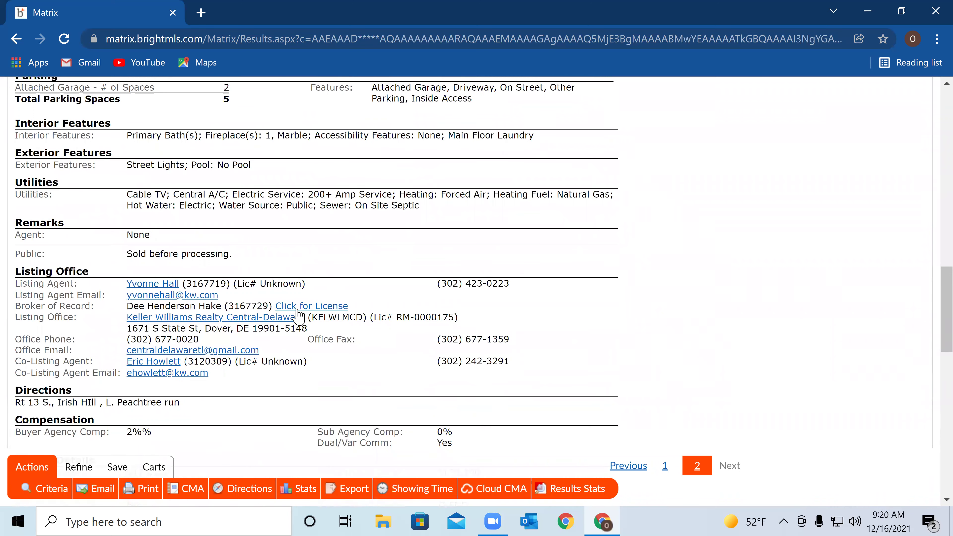
scroll(217, 331, "down", 4)
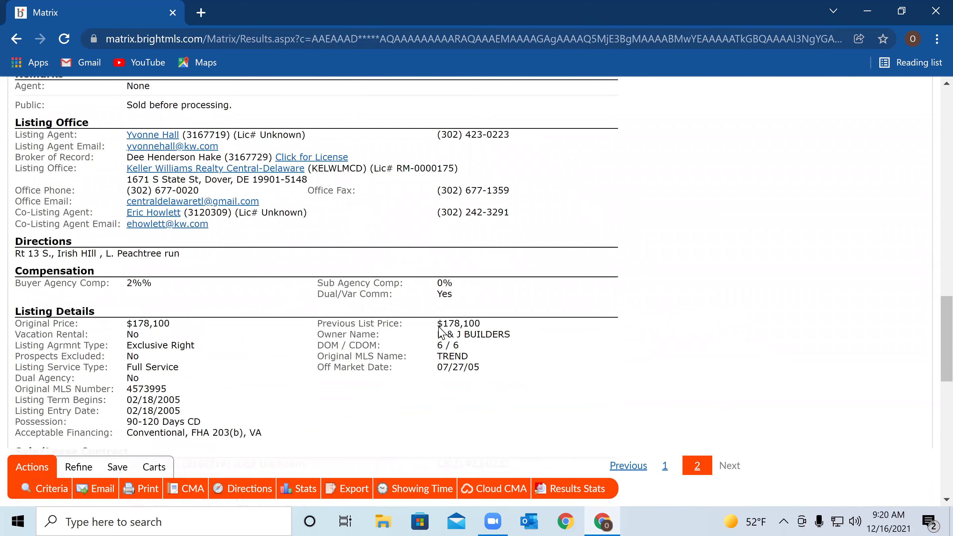
scroll(298, 368, "down", 6)
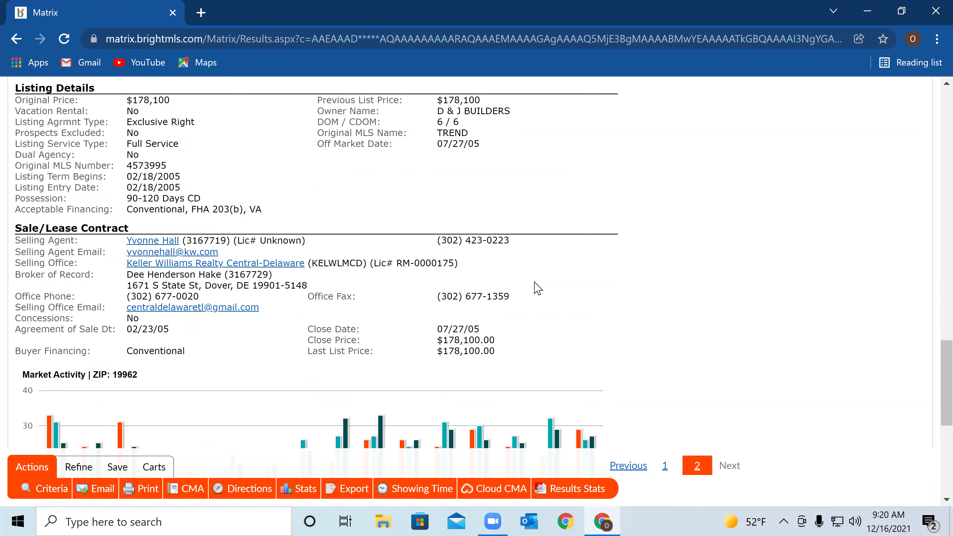
scroll(503, 242, "up", 2)
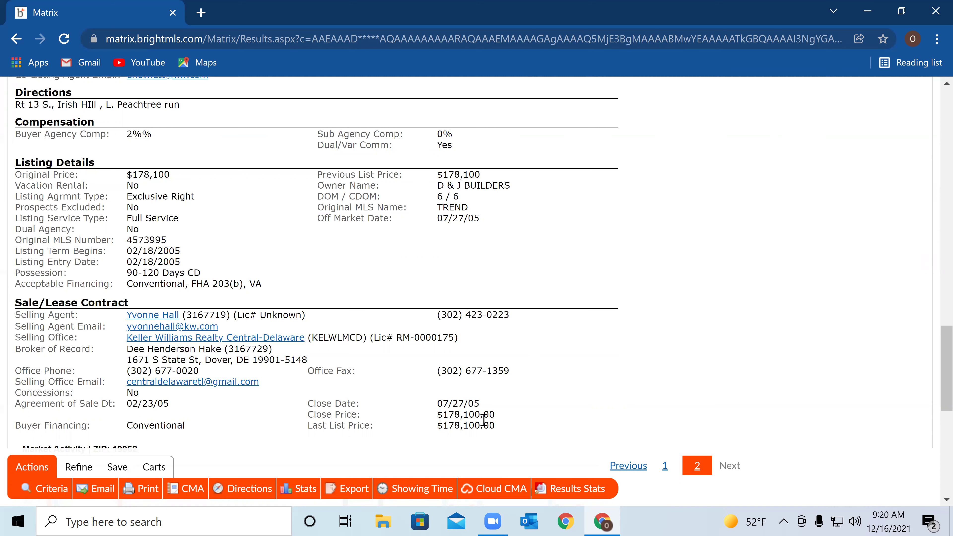
scroll(482, 414, "up", 2)
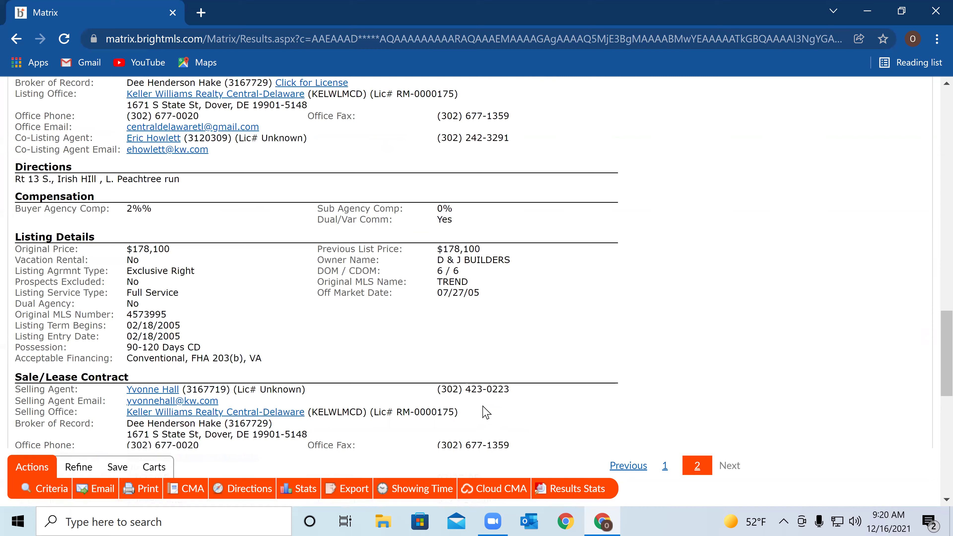
scroll(484, 411, "up", 2)
scroll(484, 409, "up", 4)
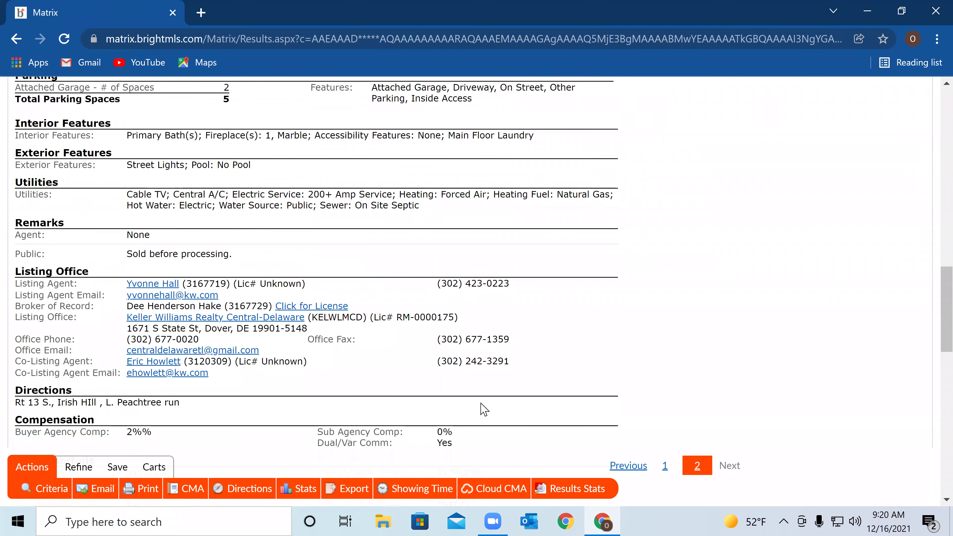
scroll(483, 407, "up", 2)
scroll(481, 403, "up", 10)
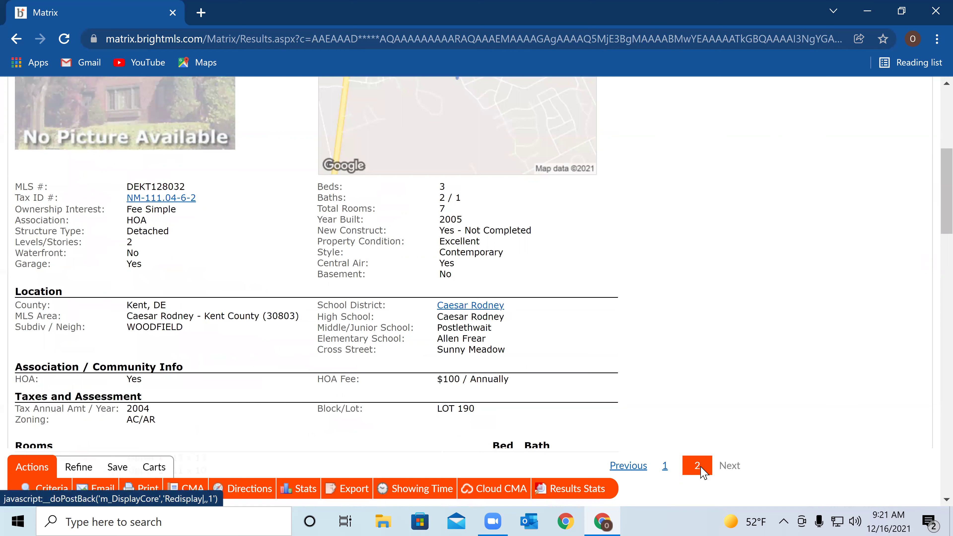
scroll(696, 467, "up", 6)
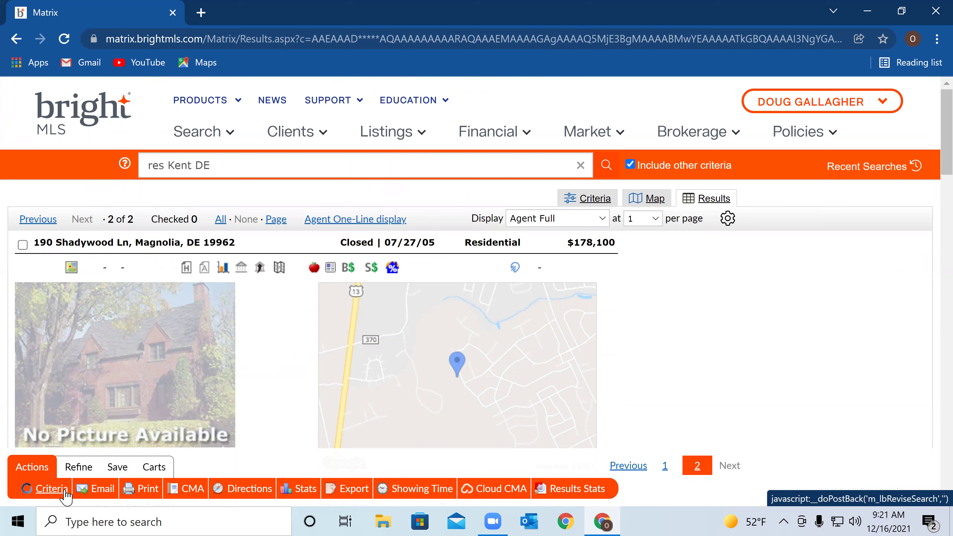
Restore the WOODFIELD (KENT DE) subdivision filter, then bring up the Search menu
left_click(64, 492)
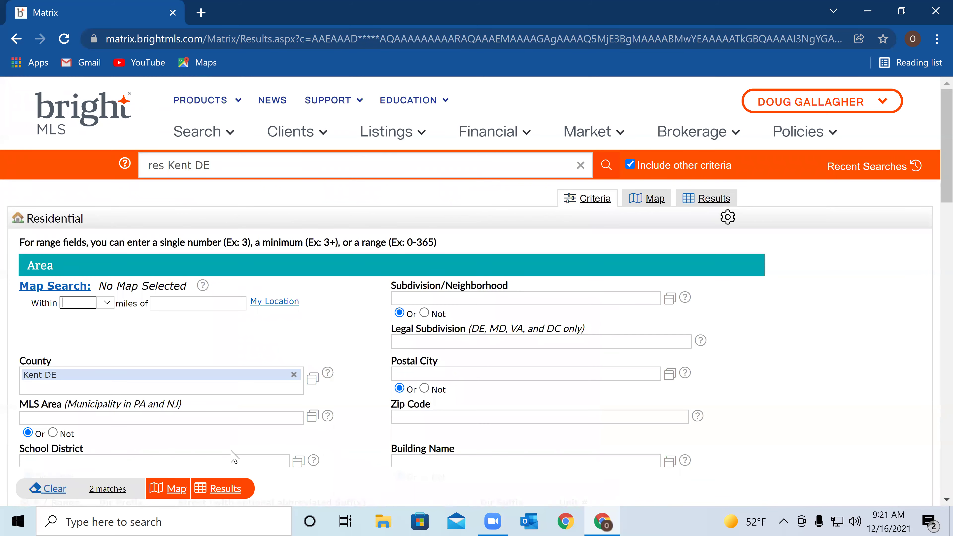
left_click(415, 299)
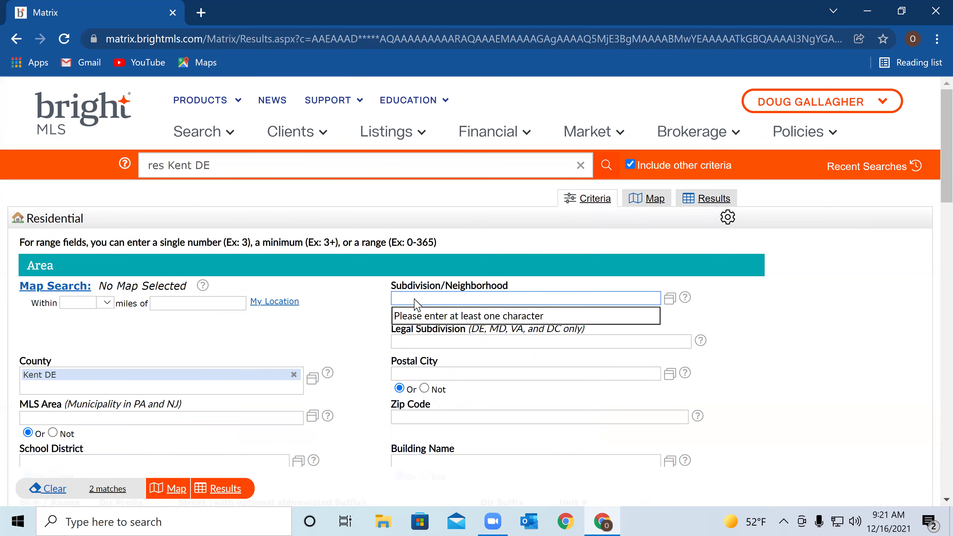
type("woodfier")
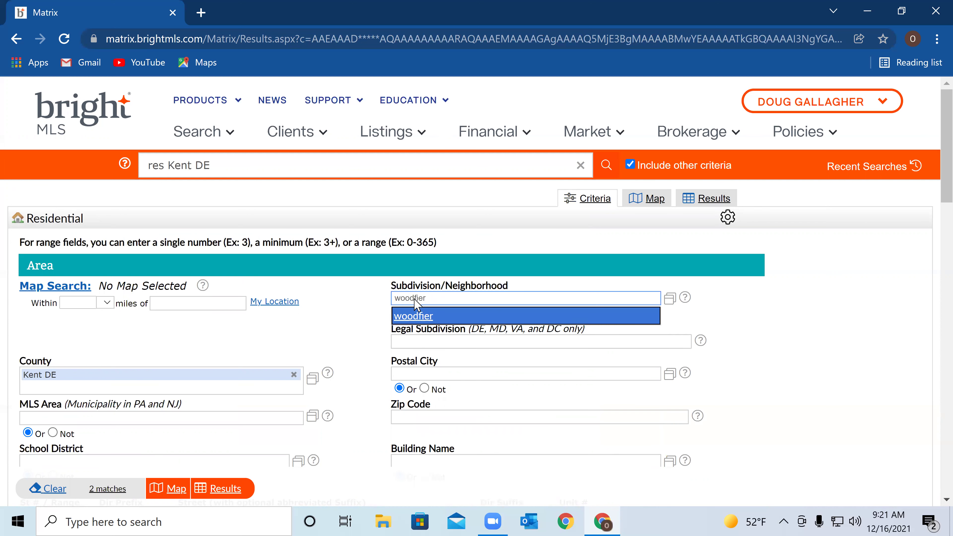
key("BackSpace")
type("eild")
key("BackSpace")
key("BackSpace")
key("BackSpace")
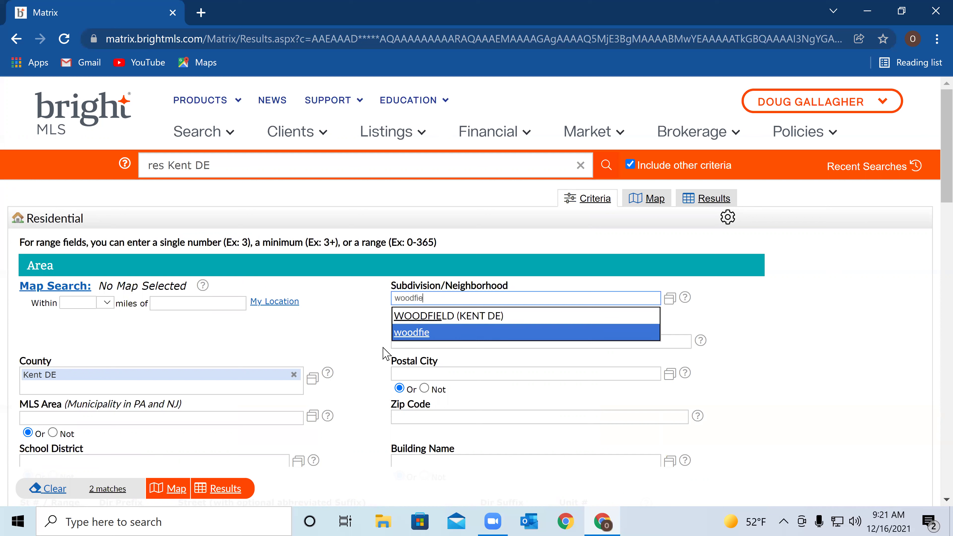
left_click(429, 317)
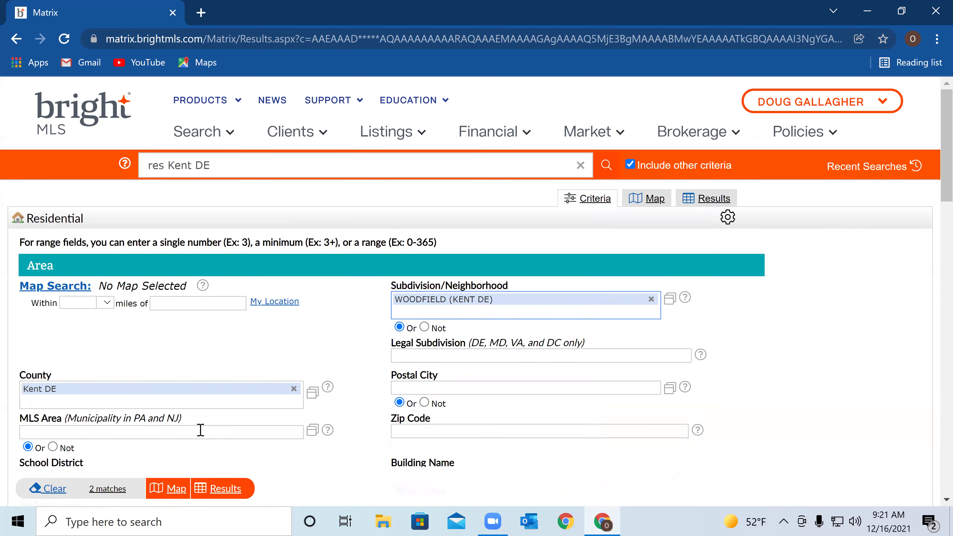
left_click(211, 135)
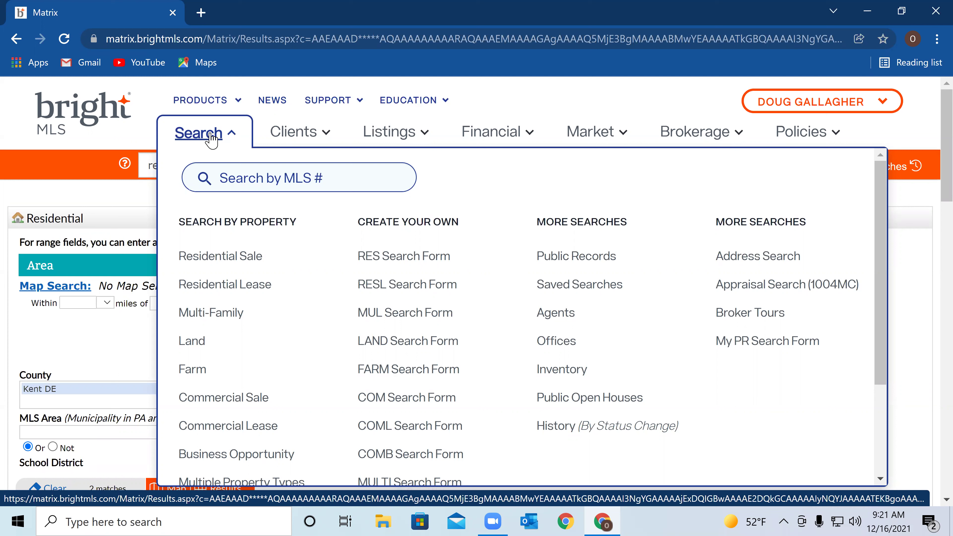
left_click(611, 259)
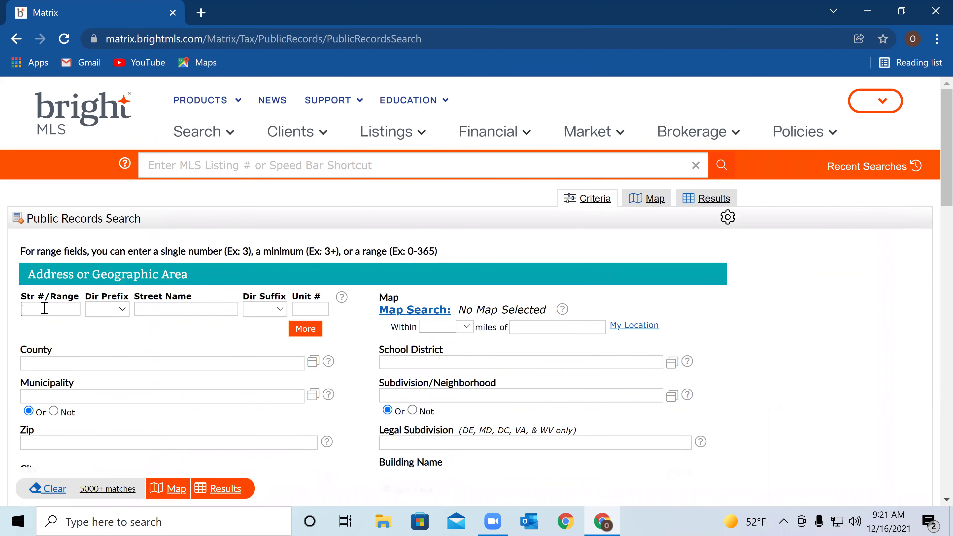
left_click(56, 310)
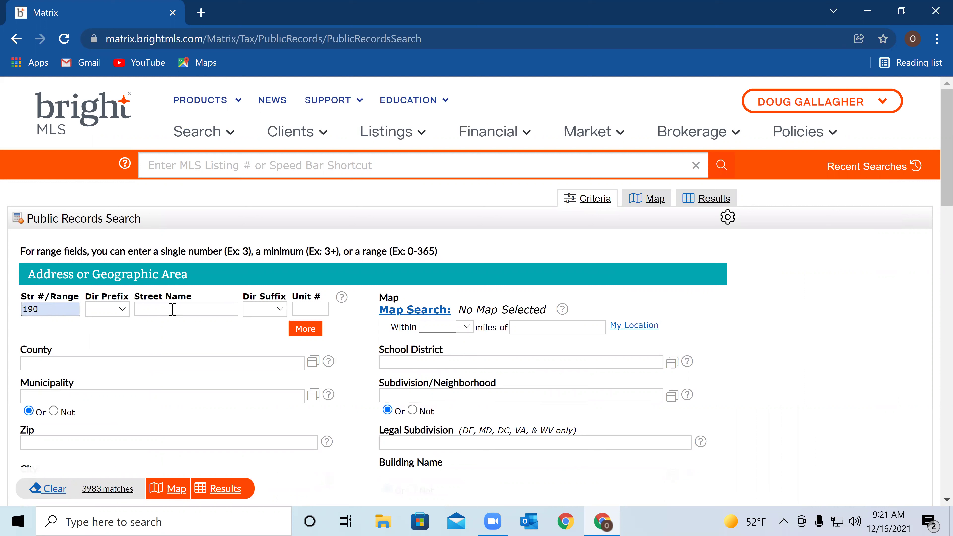
left_click(164, 309)
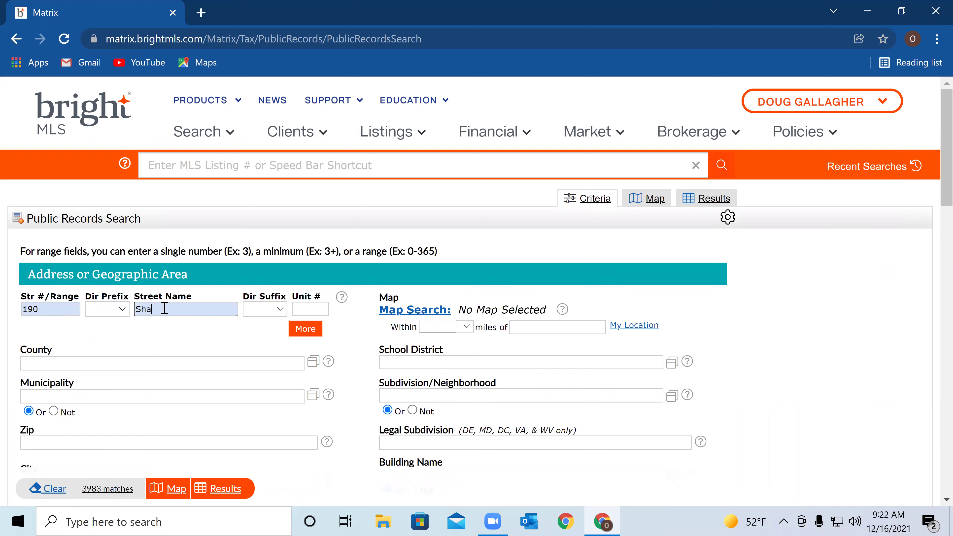
left_click(44, 358)
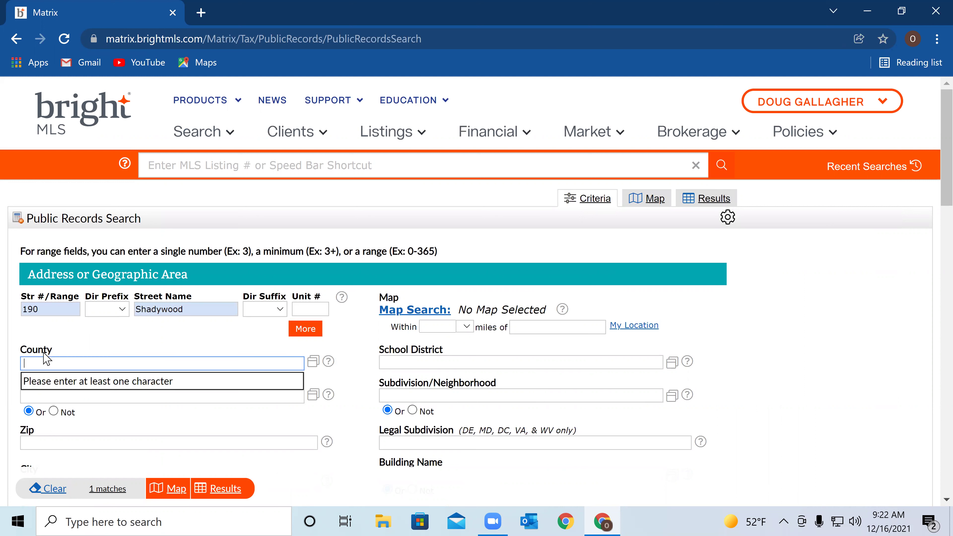
type("kent")
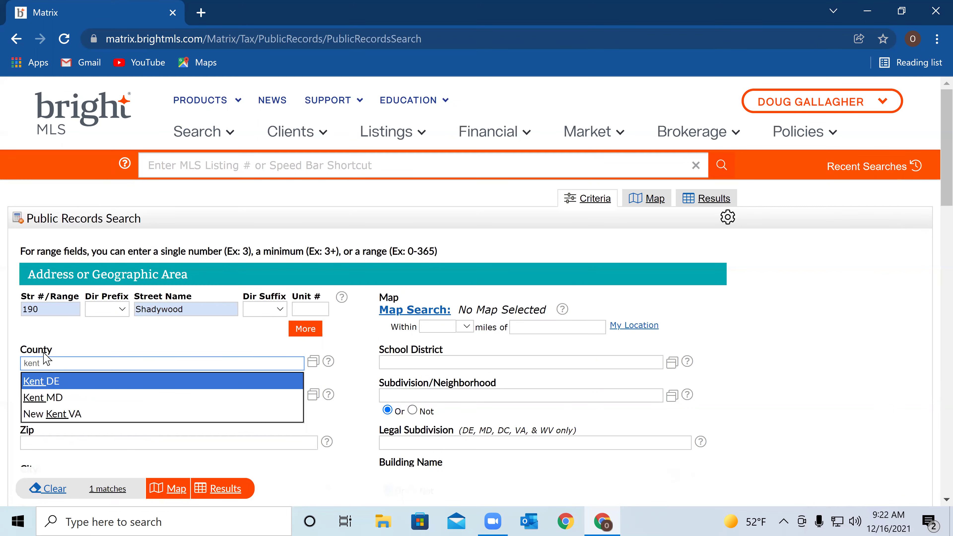
left_click(64, 387)
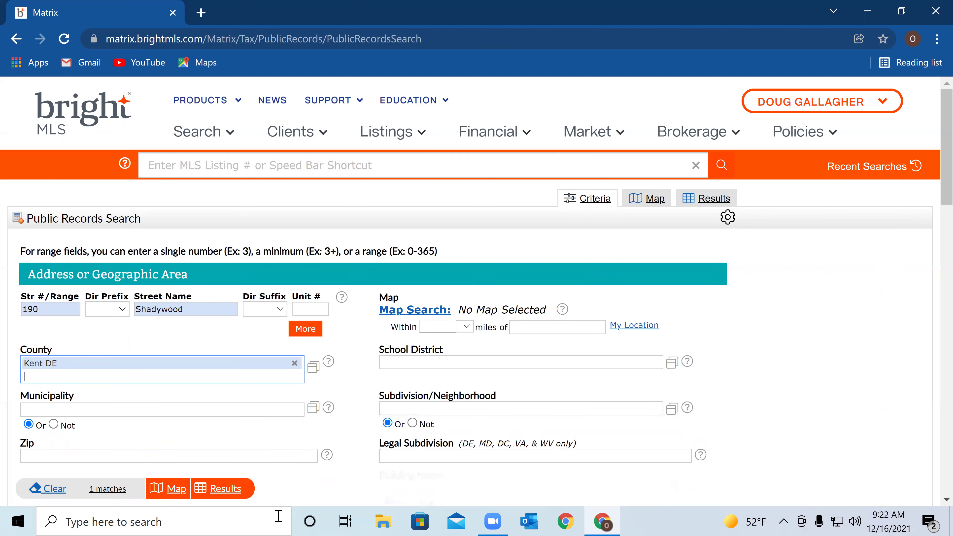
left_click(236, 490)
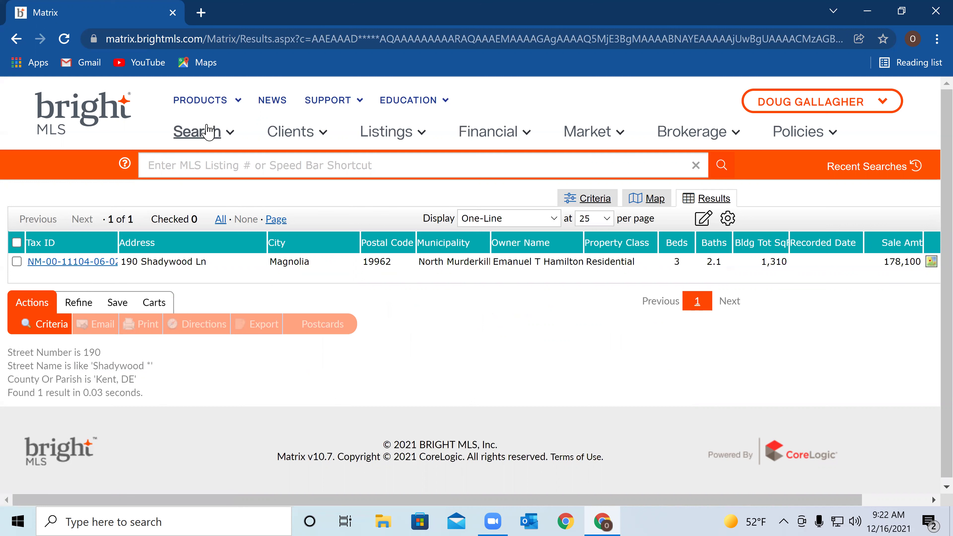
Open the Search menu over the public record results
left_click(209, 133)
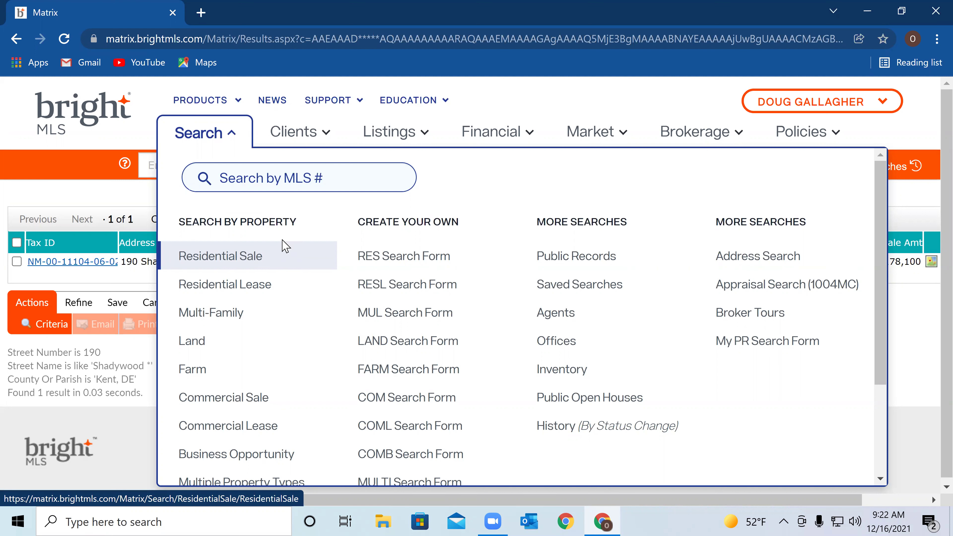
Start a new Residential Sale search and go to its County field
left_click(254, 264)
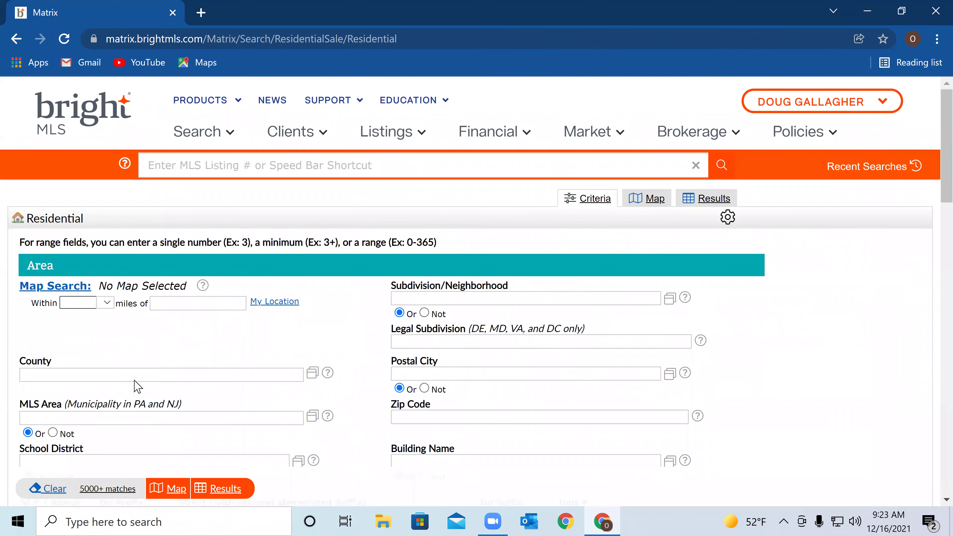
scroll(175, 294, "down", 2)
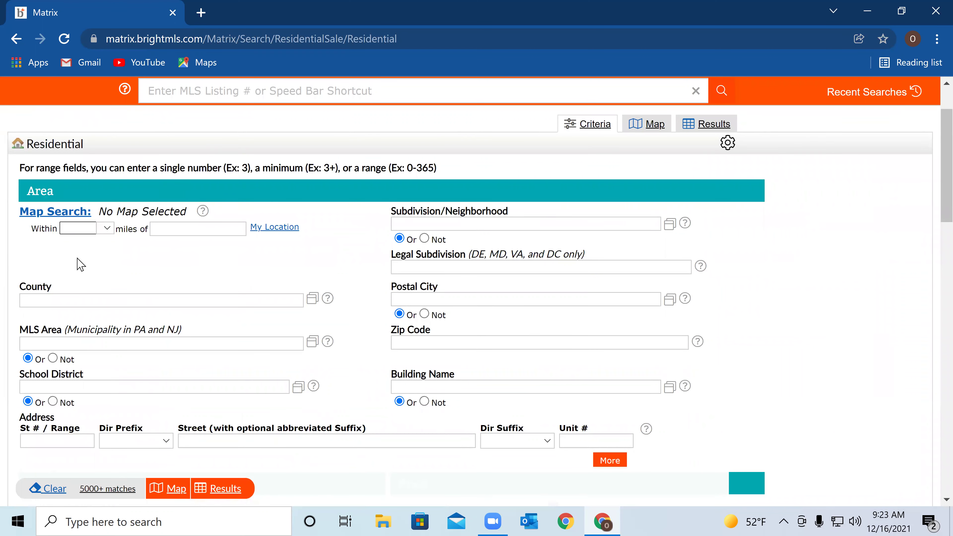
scroll(85, 258, "down", 2)
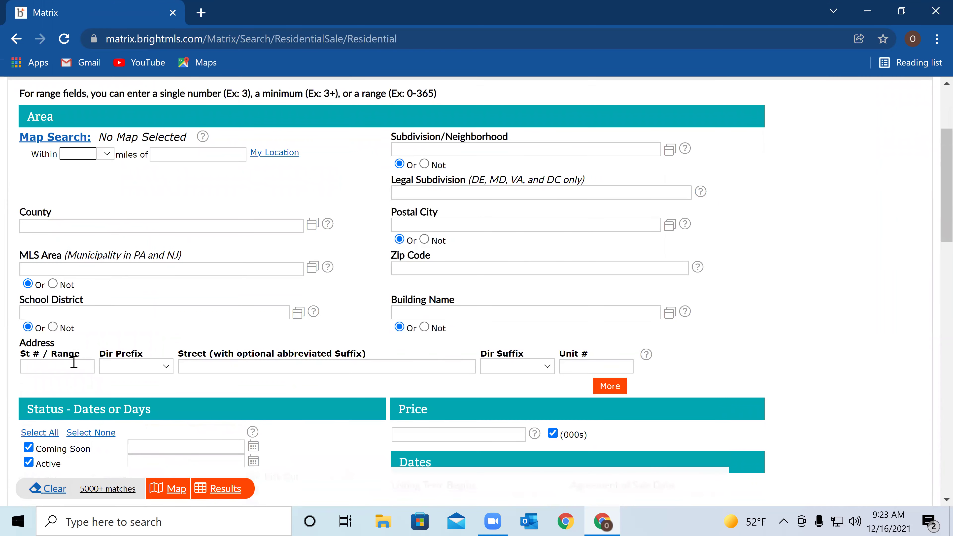
left_click(58, 227)
Set County to Kent DE and Subdivision to WOODFIELD (KENT DE), leaving 1 match
type("kw")
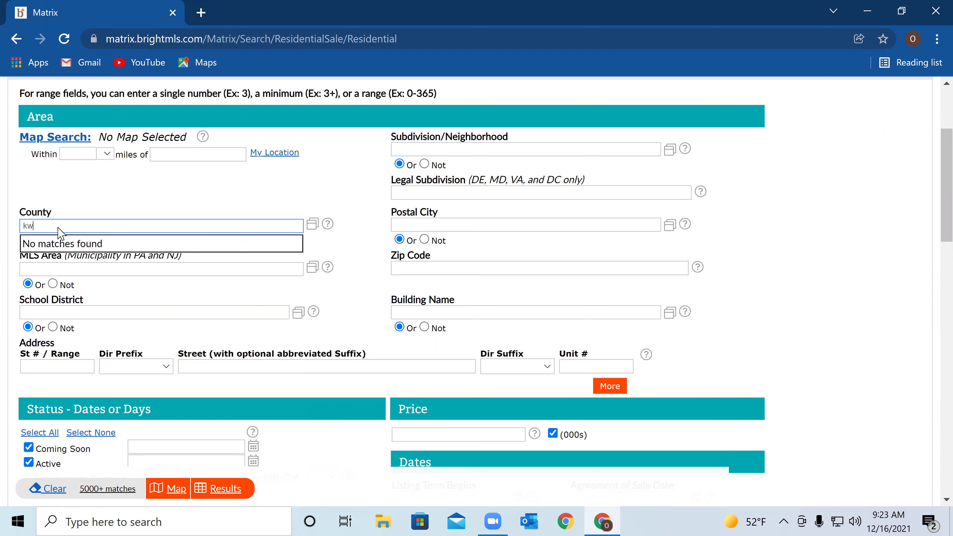
key("BackSpace")
type("en")
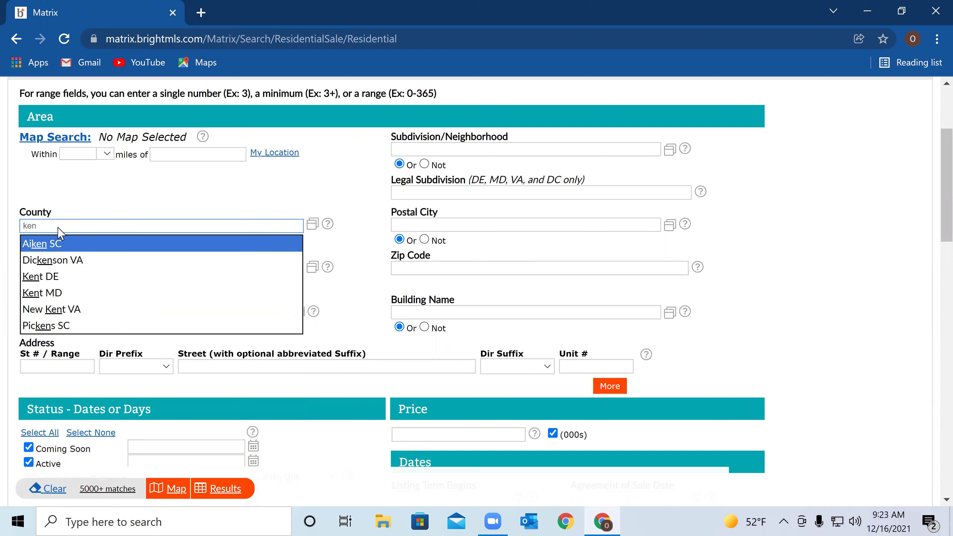
type("t")
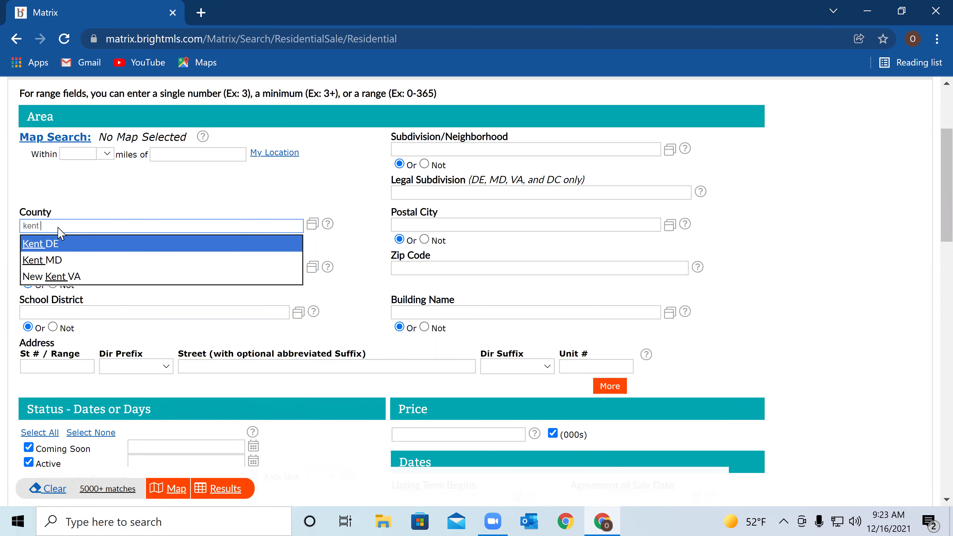
left_click(59, 244)
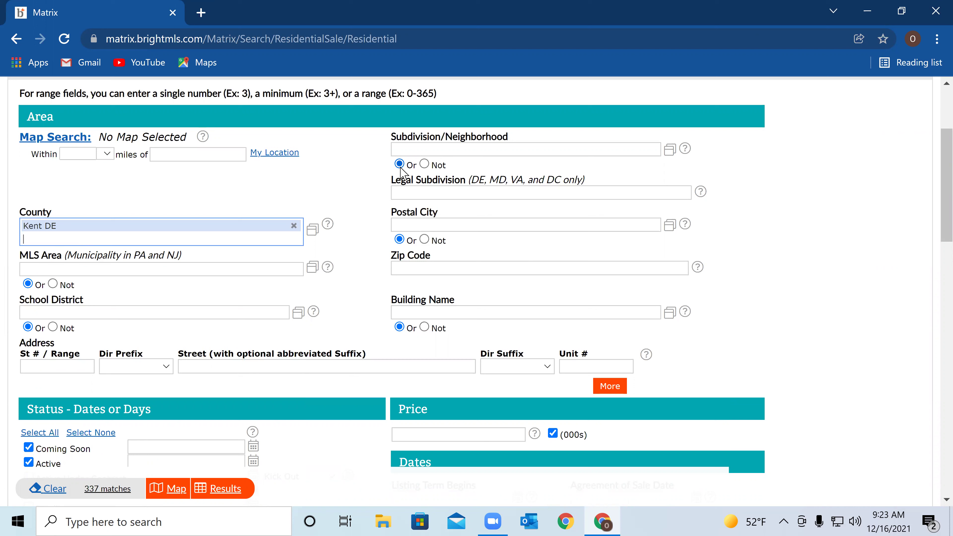
left_click(410, 149)
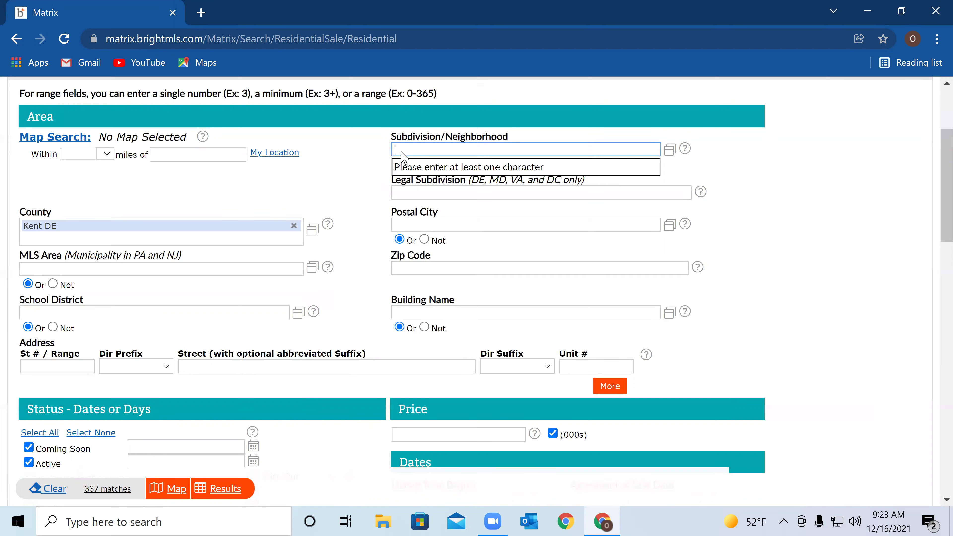
type("wood")
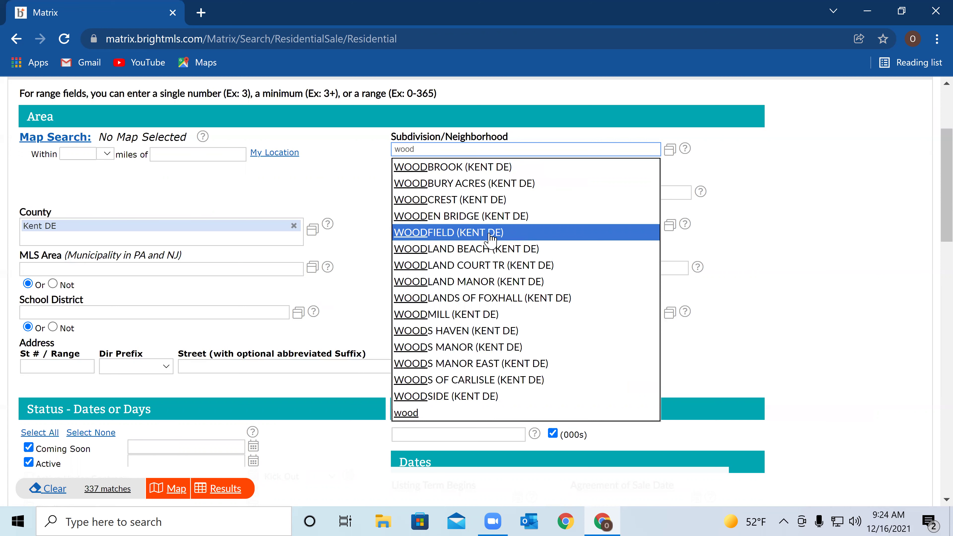
left_click(456, 235)
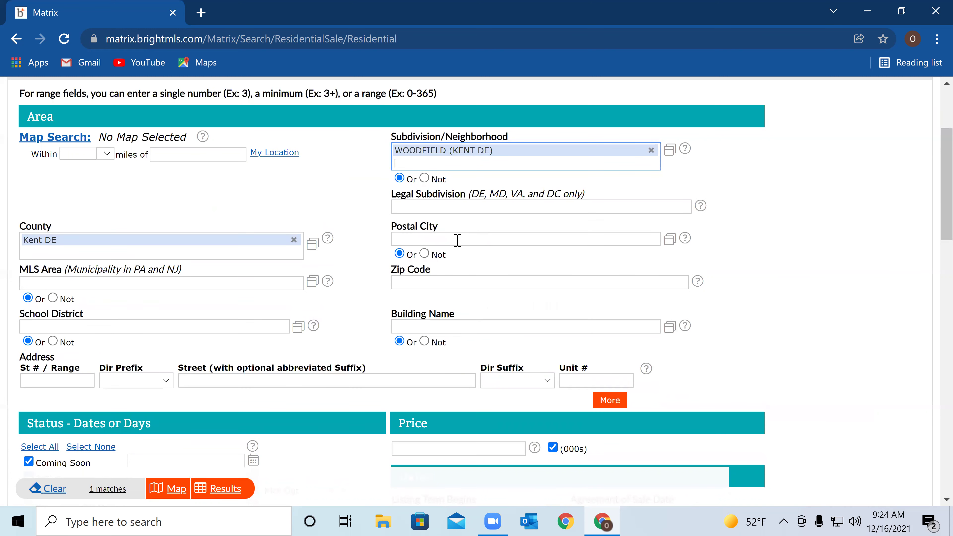
Select the remaining statuses, with Withdrawn, Closed, Expired and Canceled at 0-180 days
scroll(292, 347, "down", 2)
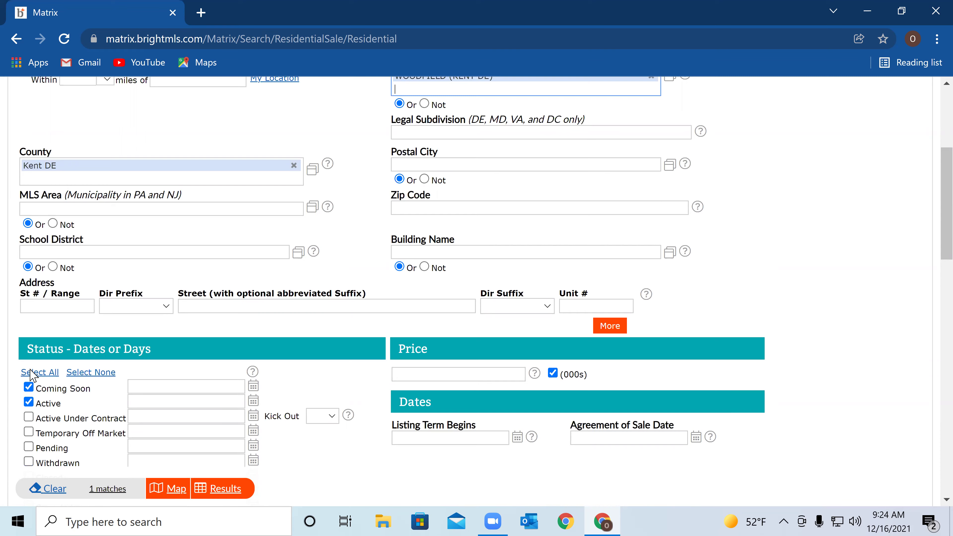
scroll(32, 376, "down", 2)
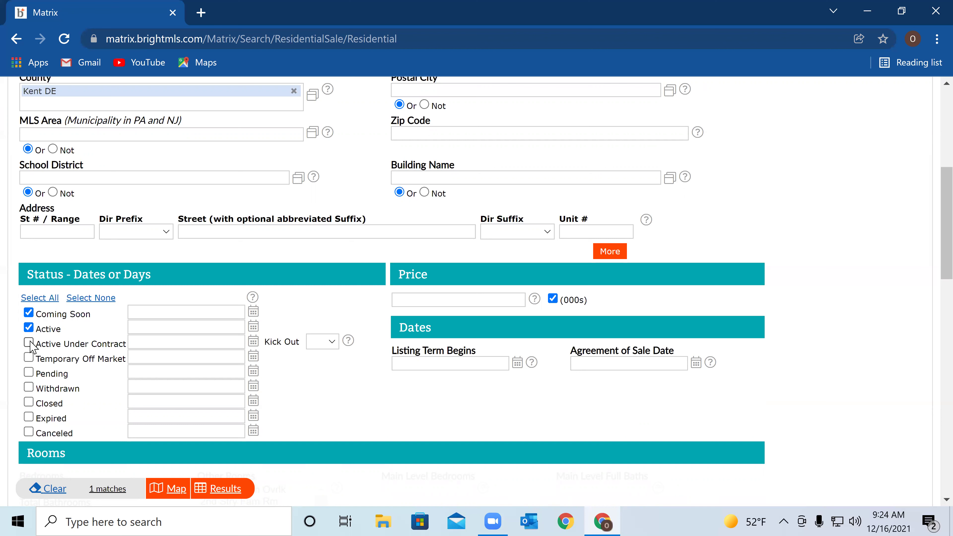
left_click(30, 347)
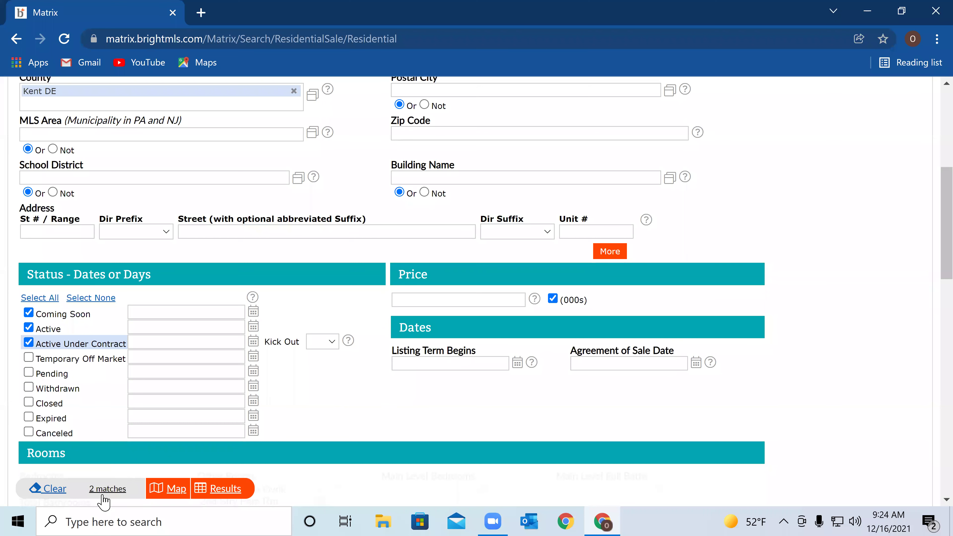
left_click(29, 358)
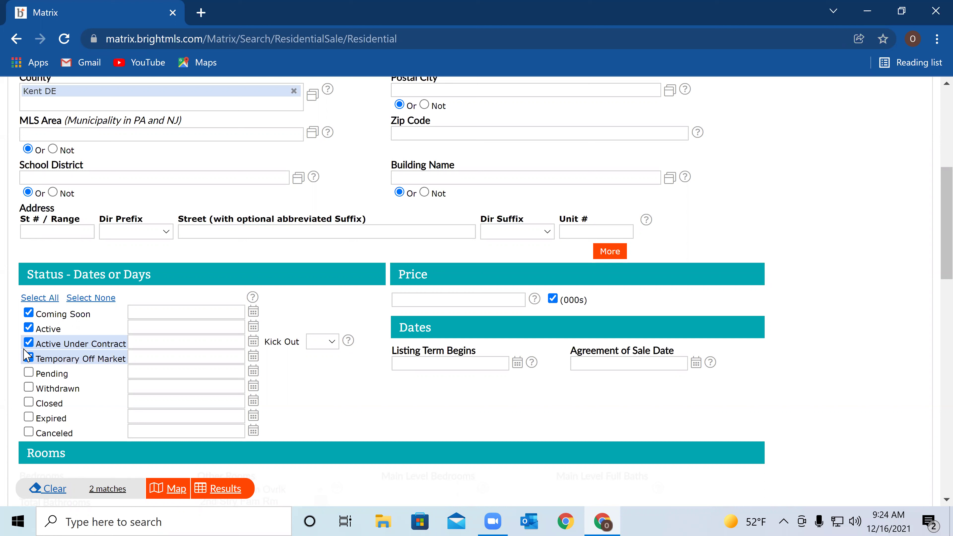
left_click(30, 373)
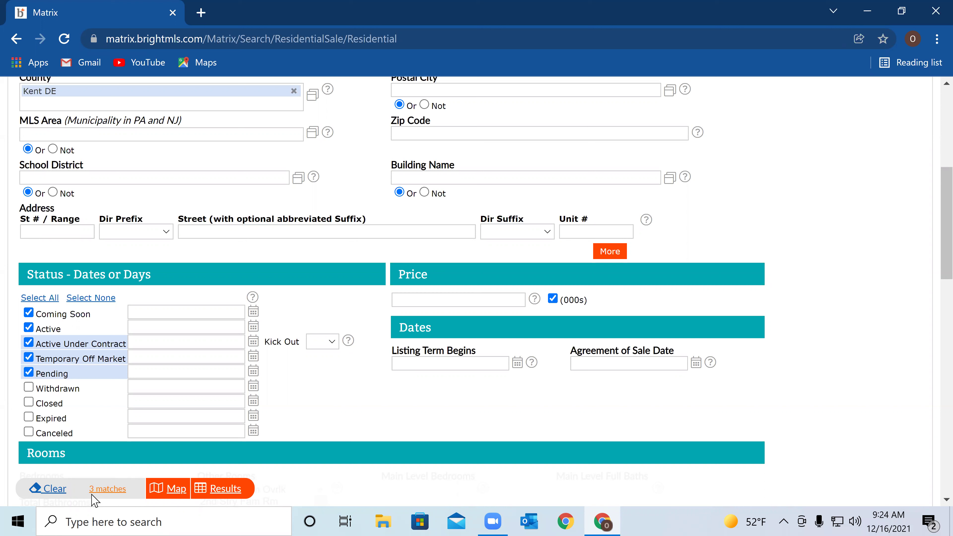
left_click(29, 387)
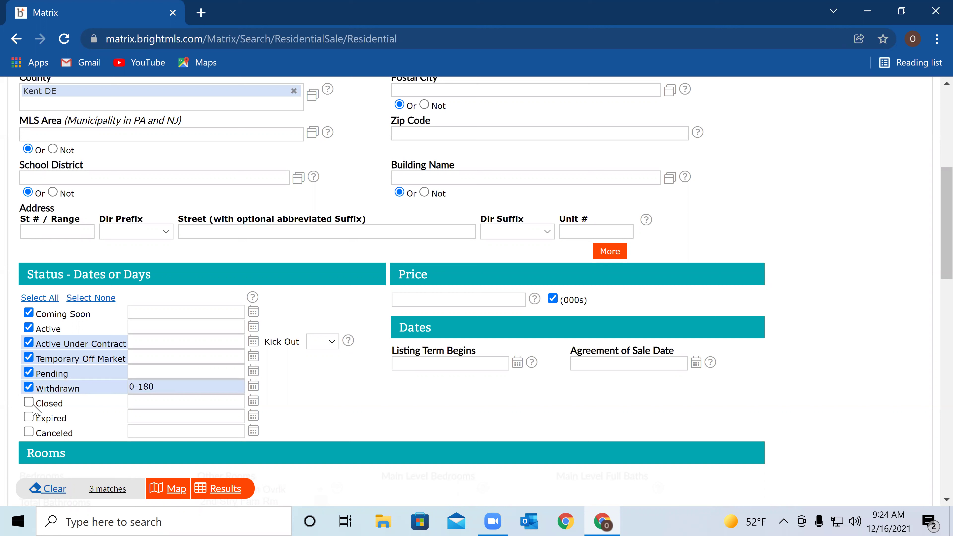
left_click(29, 405)
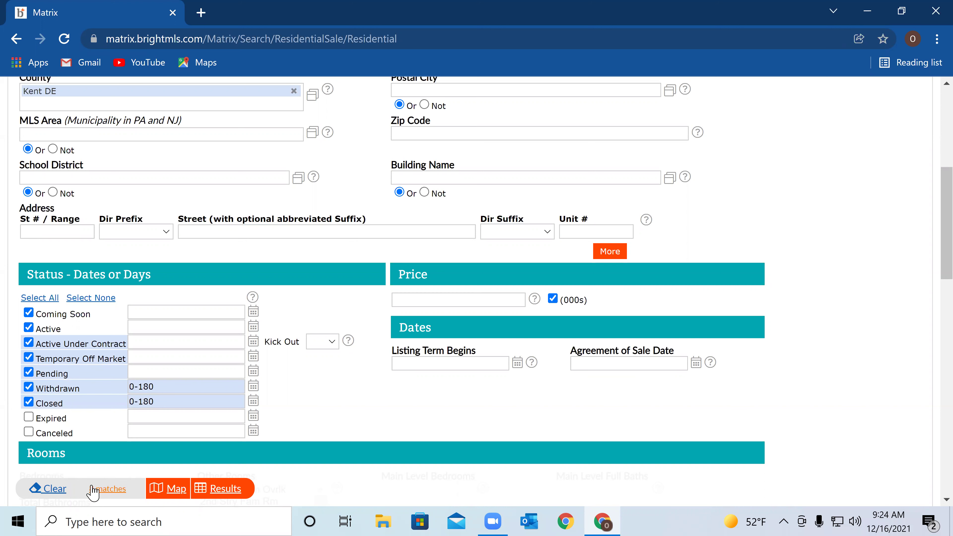
left_click(29, 418)
left_click(29, 432)
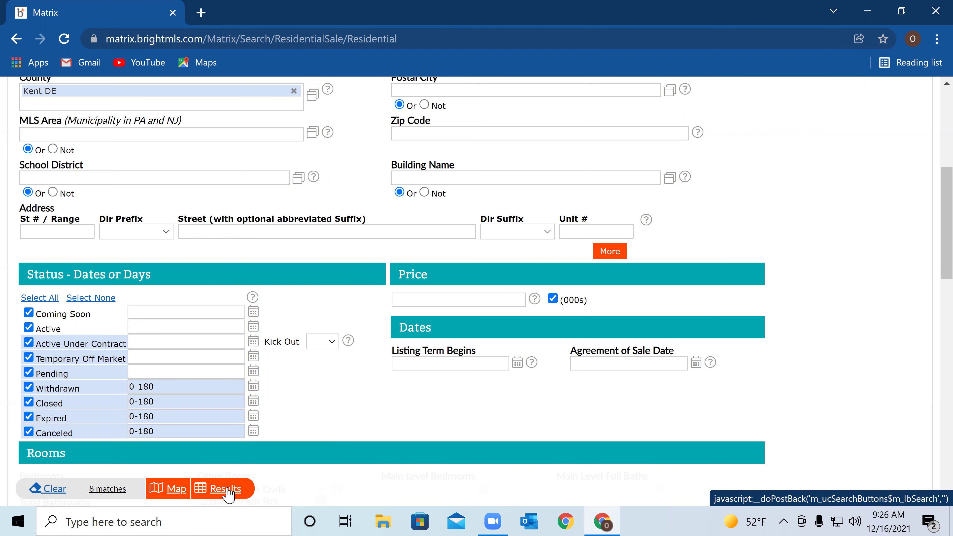
Show the results page with the 8 matching Woodfield listings and the search criteria used
left_click(227, 489)
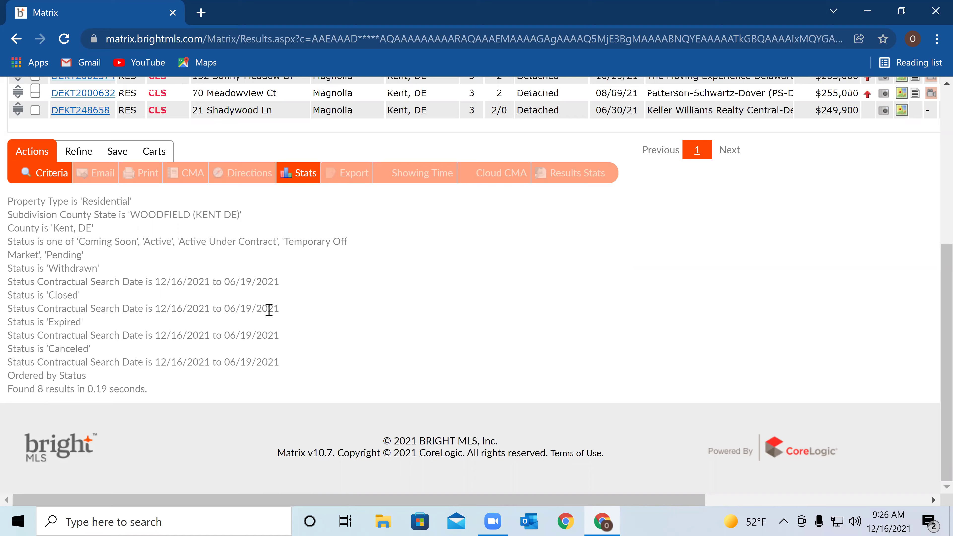
scroll(319, 367, "up", 5)
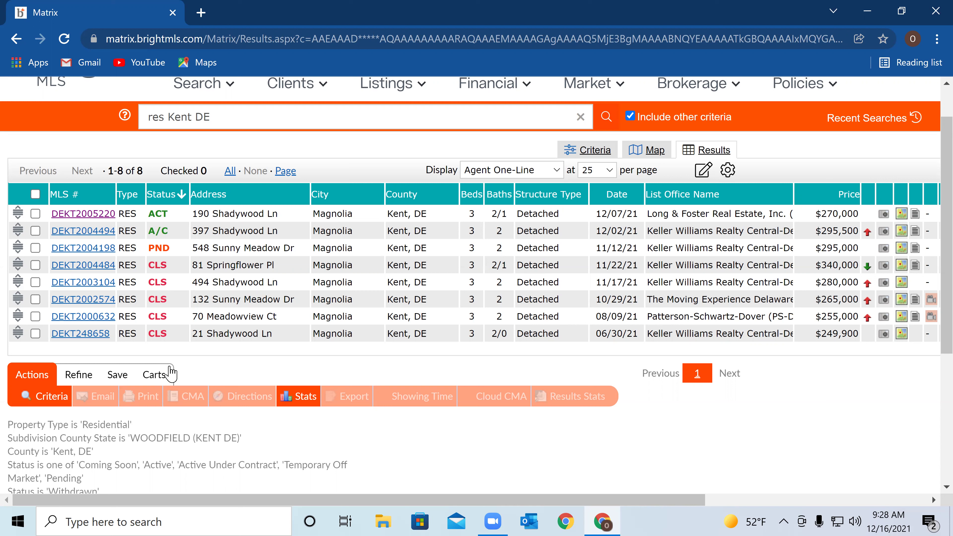
Check all 8 Woodfield listings and re-sort by Status so active listings come first
left_click(35, 194)
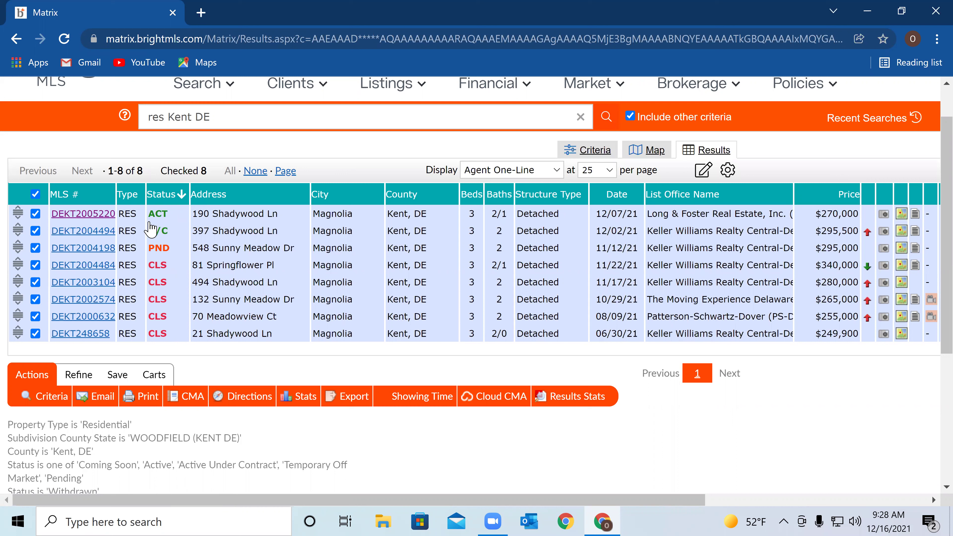
left_click(170, 201)
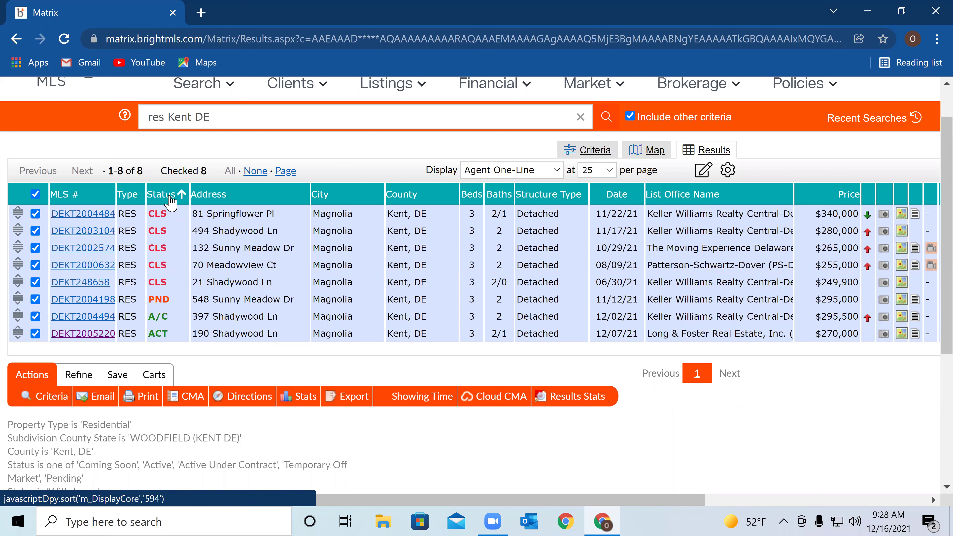
left_click(170, 200)
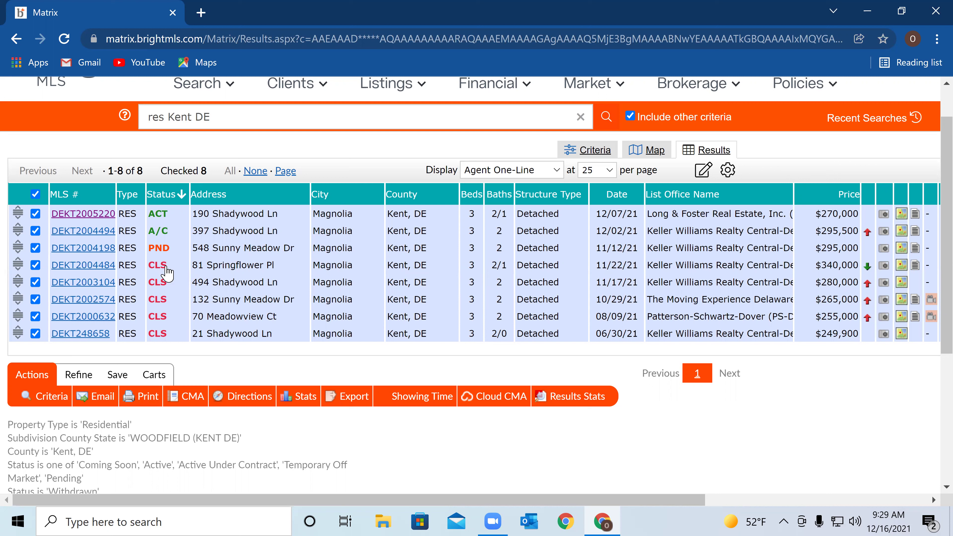
left_click(102, 282)
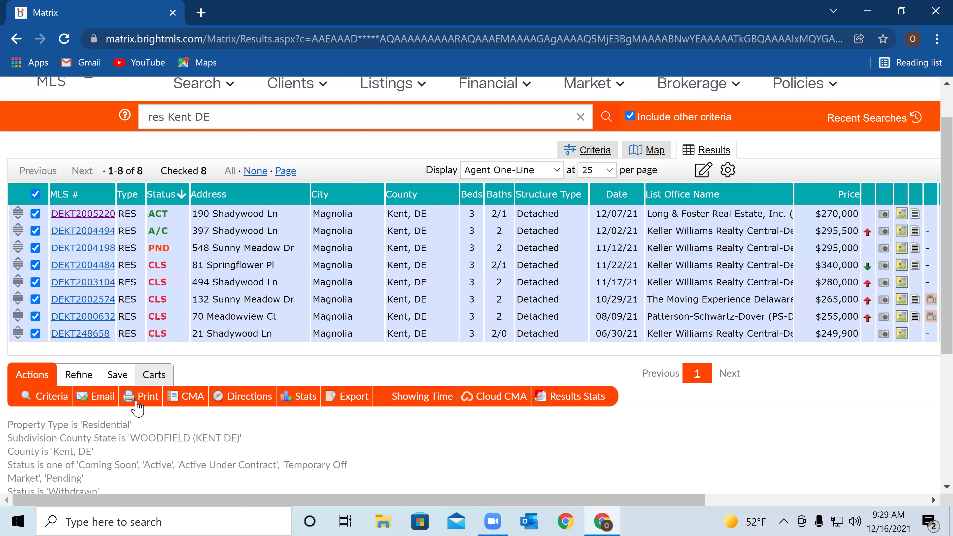
Show the cart options for the 8 checked Woodfield listings
left_click(153, 377)
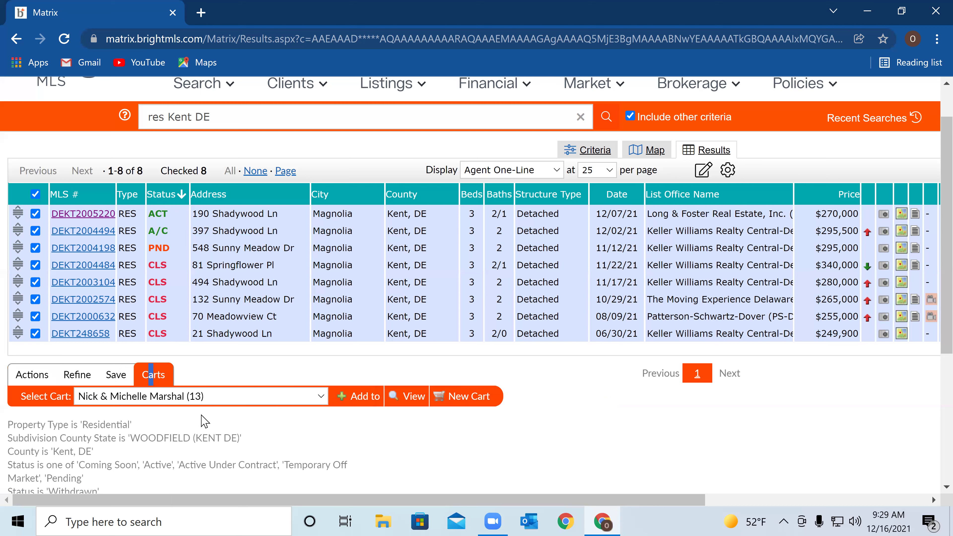
Browse the existing client carts without picking one, then start a new blank cart
left_click(319, 398)
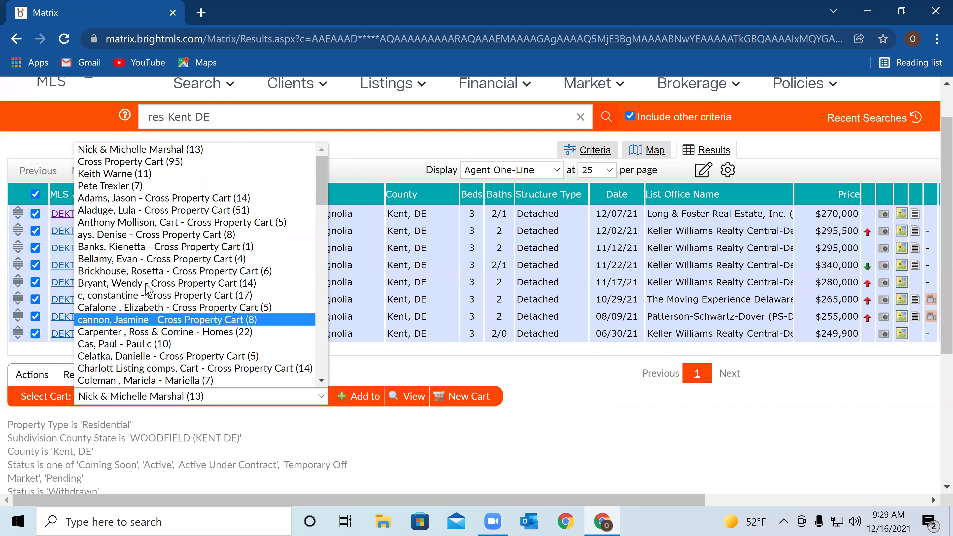
scroll(150, 295, "down", 20)
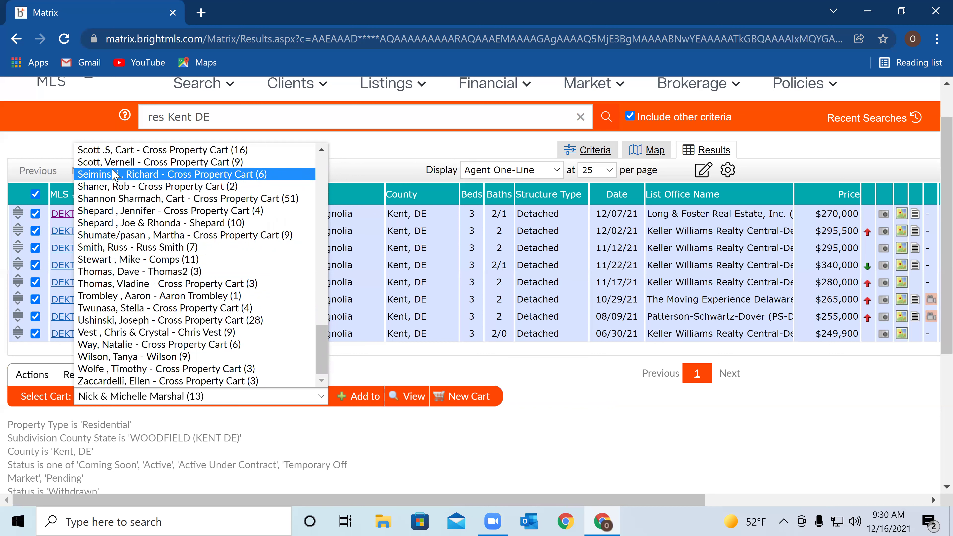
scroll(114, 175, "up", 4)
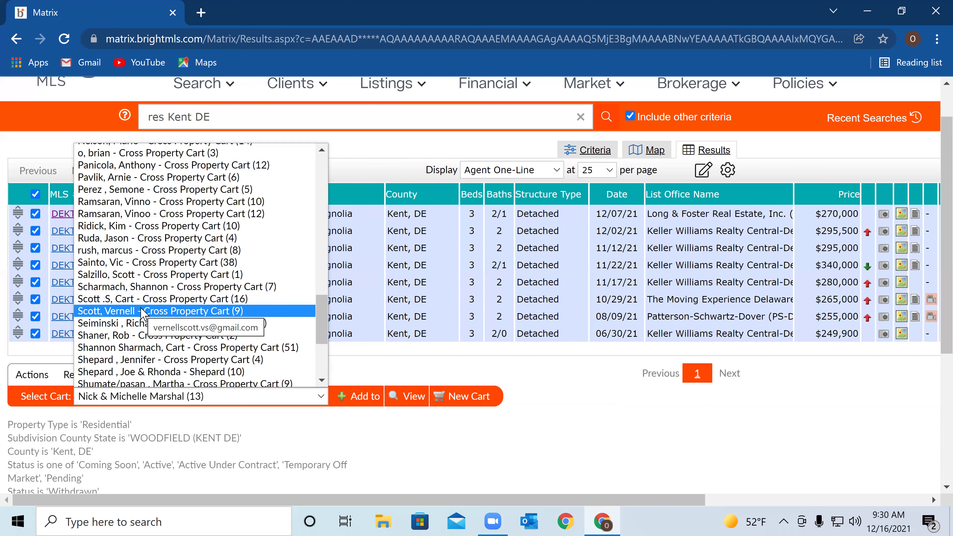
scroll(142, 312, "down", 4)
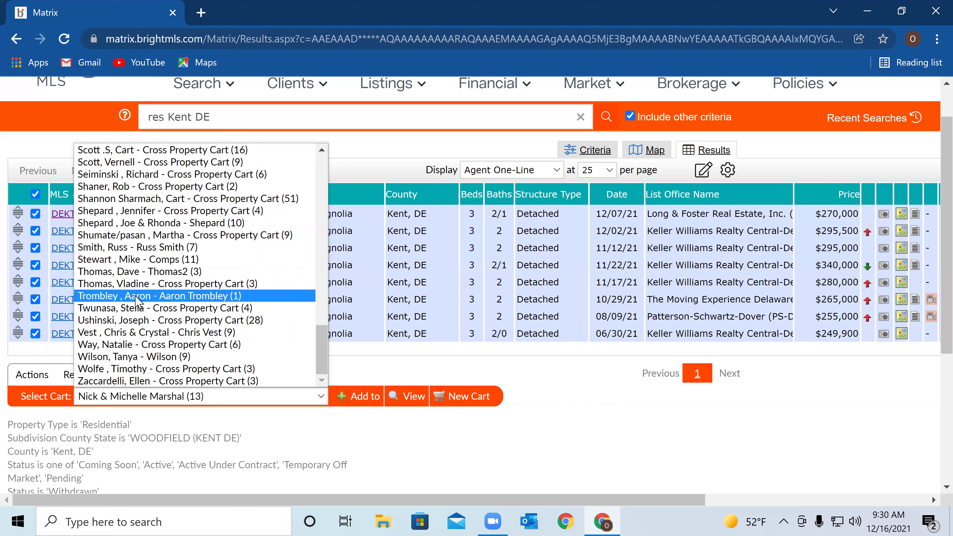
scroll(139, 301, "up", 20)
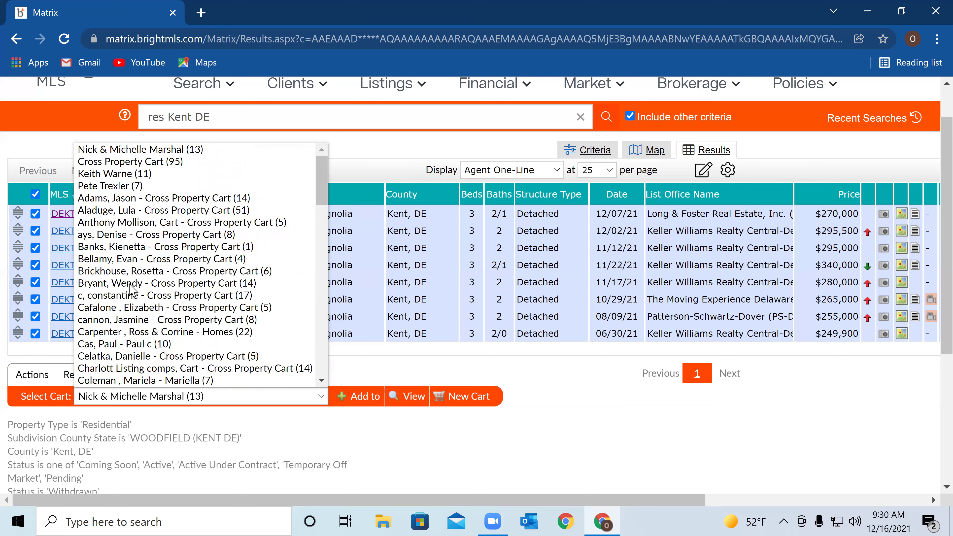
scroll(109, 250, "down", 15)
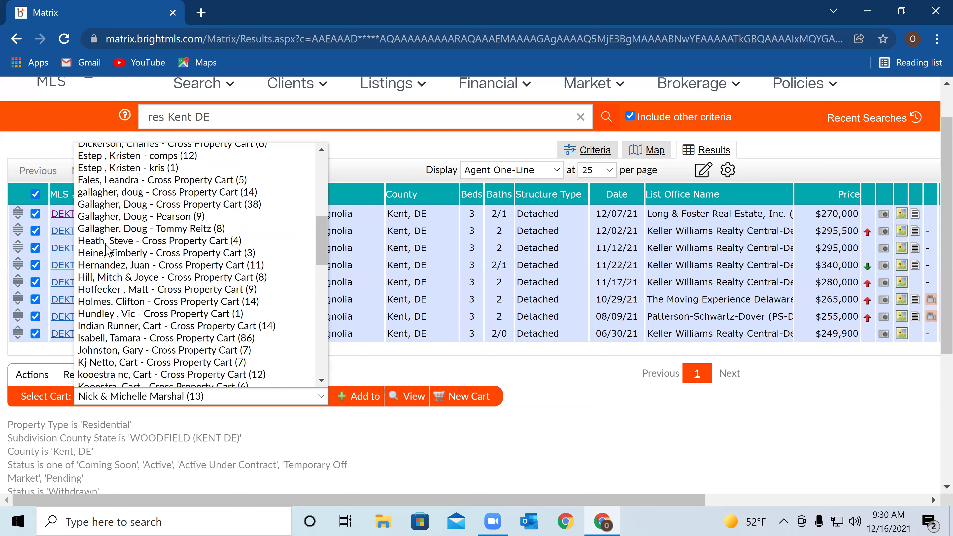
scroll(107, 248, "down", 6)
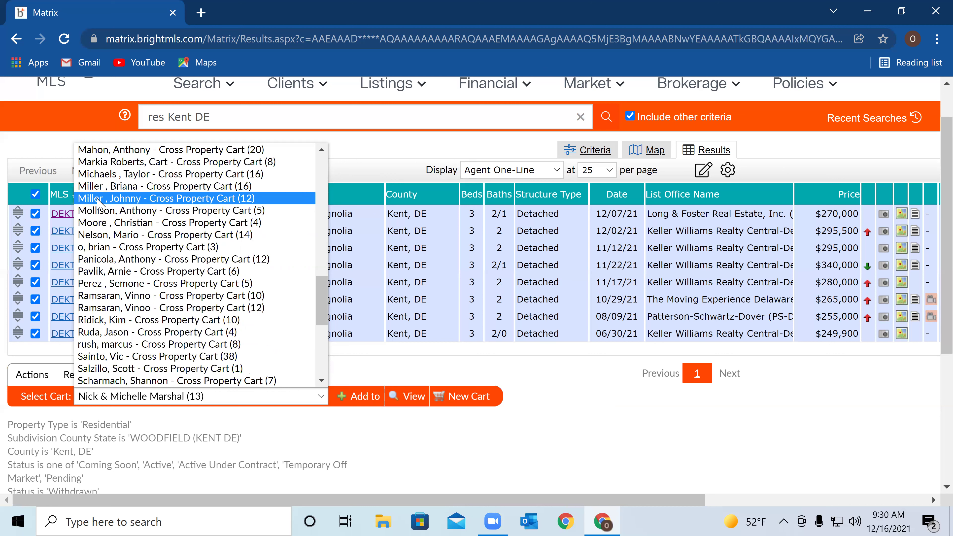
scroll(100, 204, "up", 4)
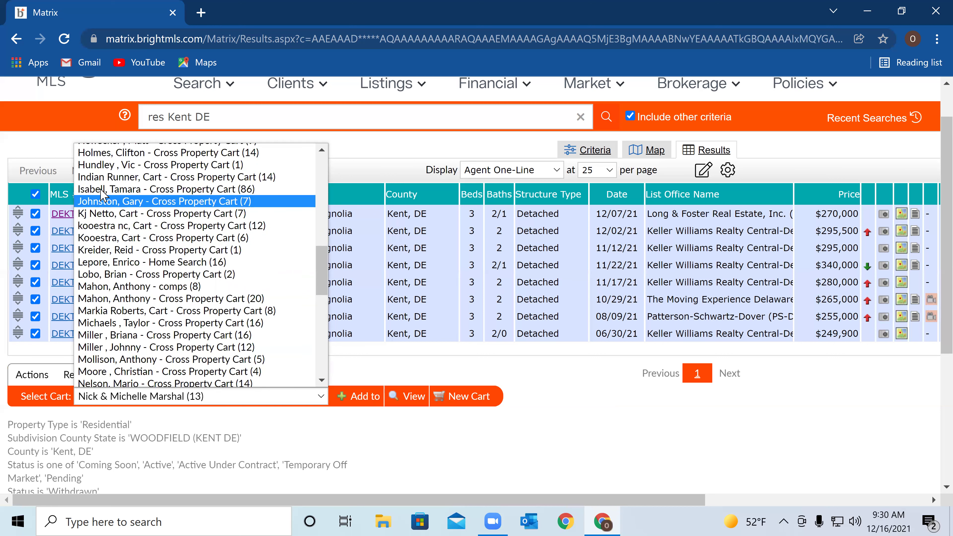
scroll(119, 191, "up", 4)
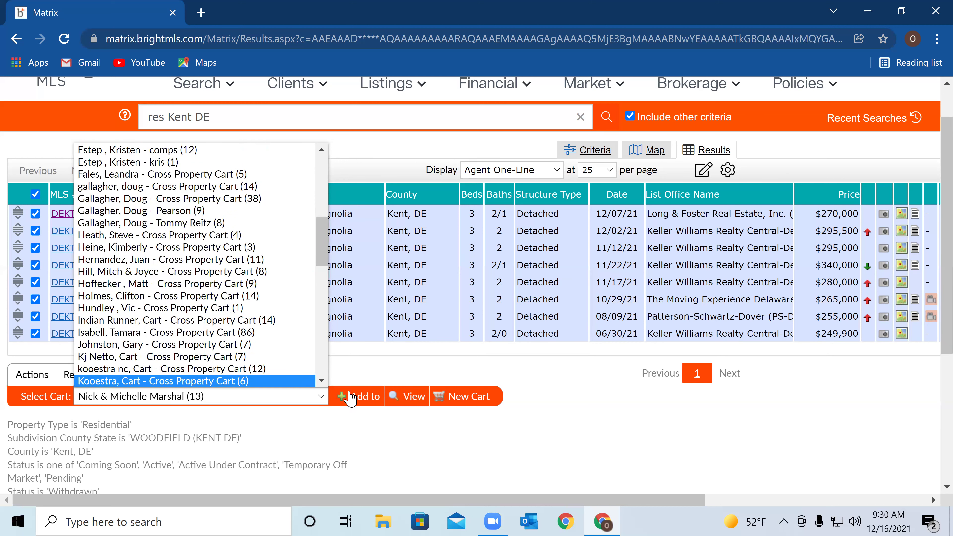
left_click(469, 397)
left_click(469, 398)
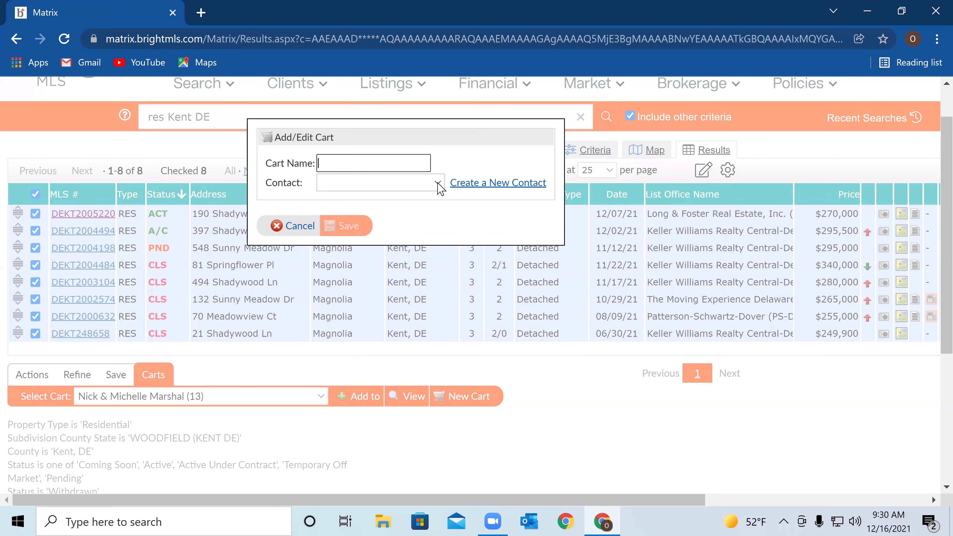
Create a 'moms house' cart for the chosen client contact holding all 8 checked listings
left_click(427, 187)
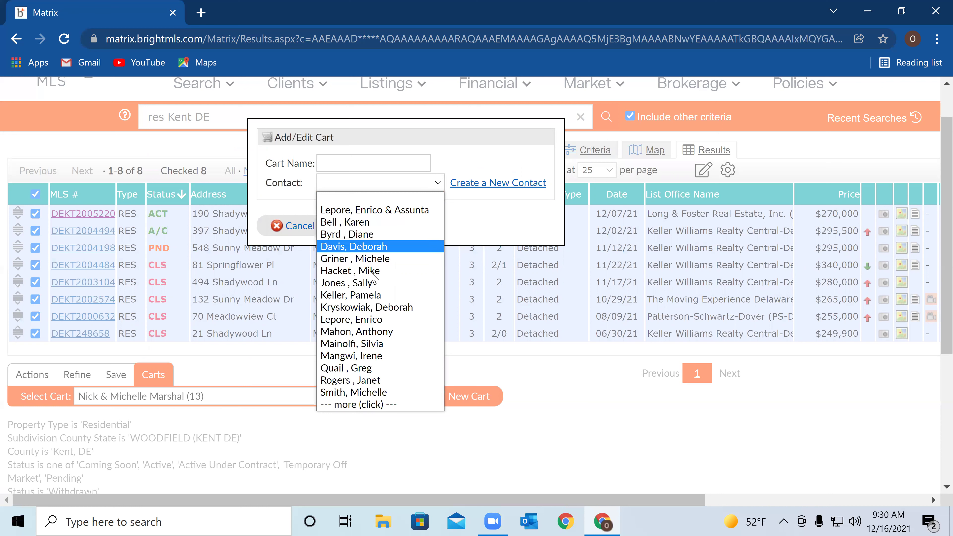
left_click(374, 285)
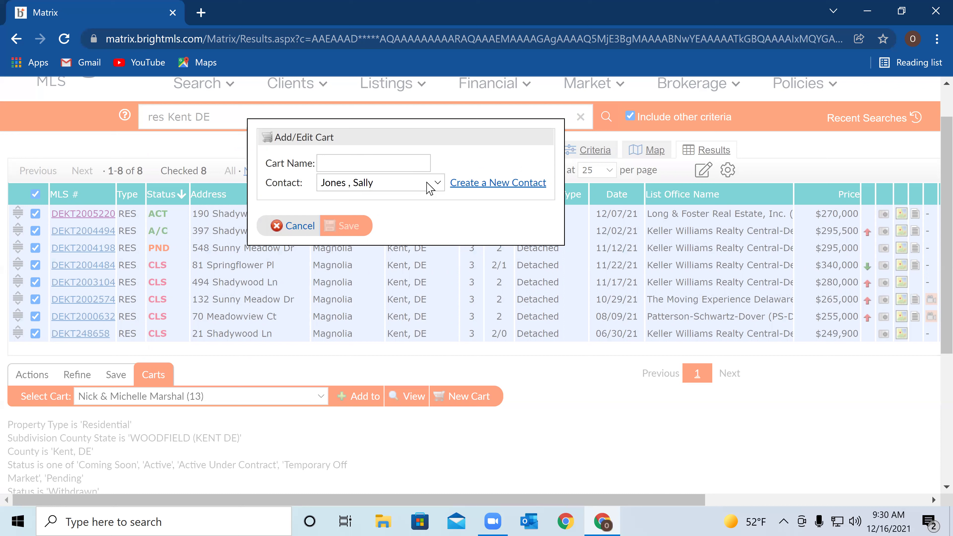
left_click(363, 164)
type("moms house")
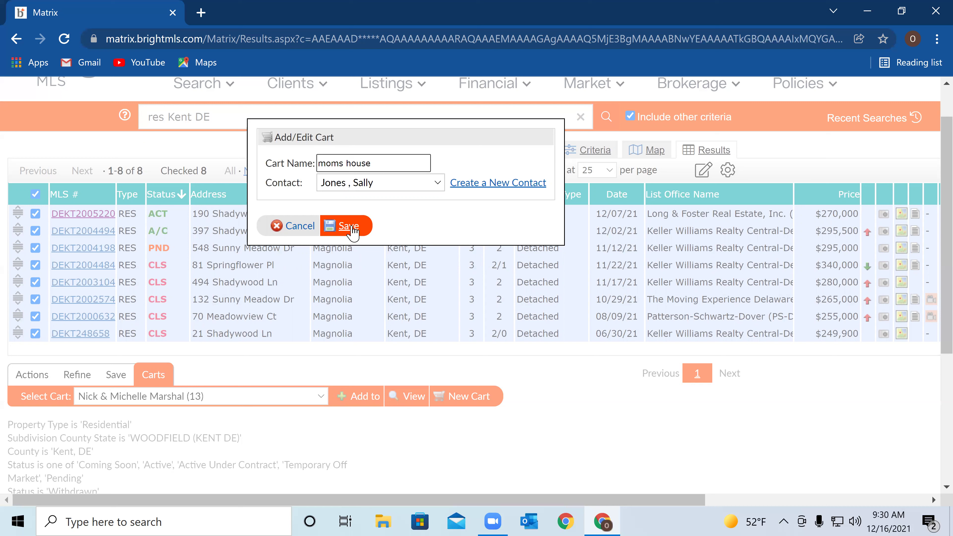
left_click(352, 228)
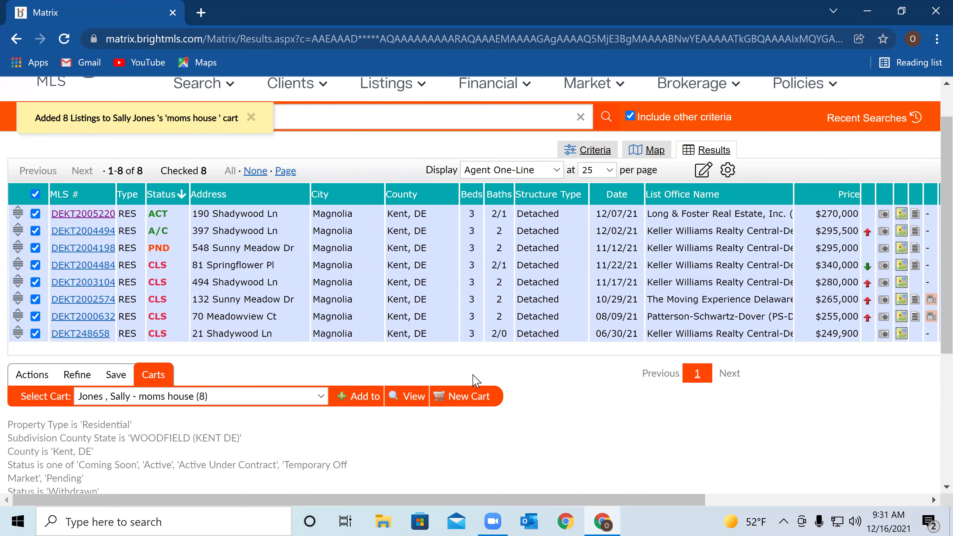
Start a CMA from the 8 checked listings, opening the wizard's Start step
left_click(30, 375)
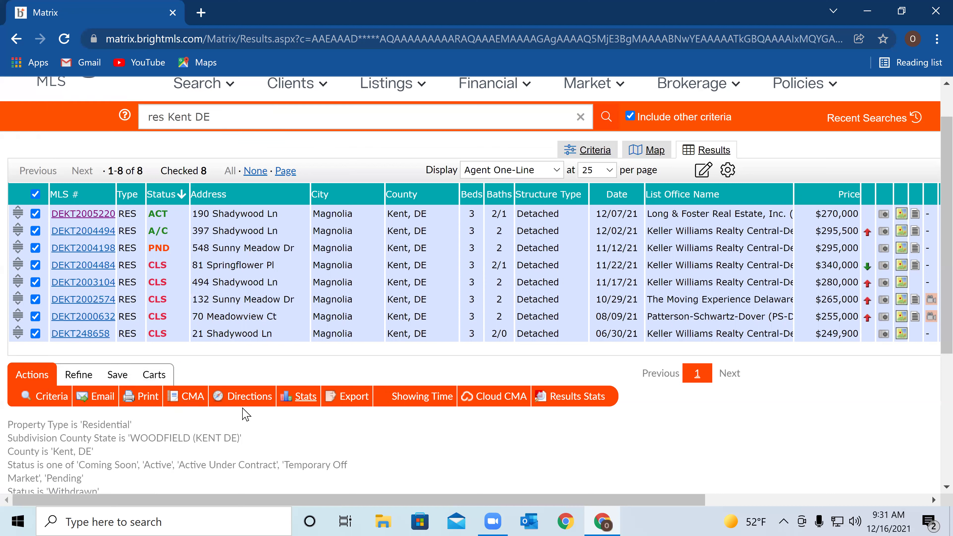
left_click(204, 400)
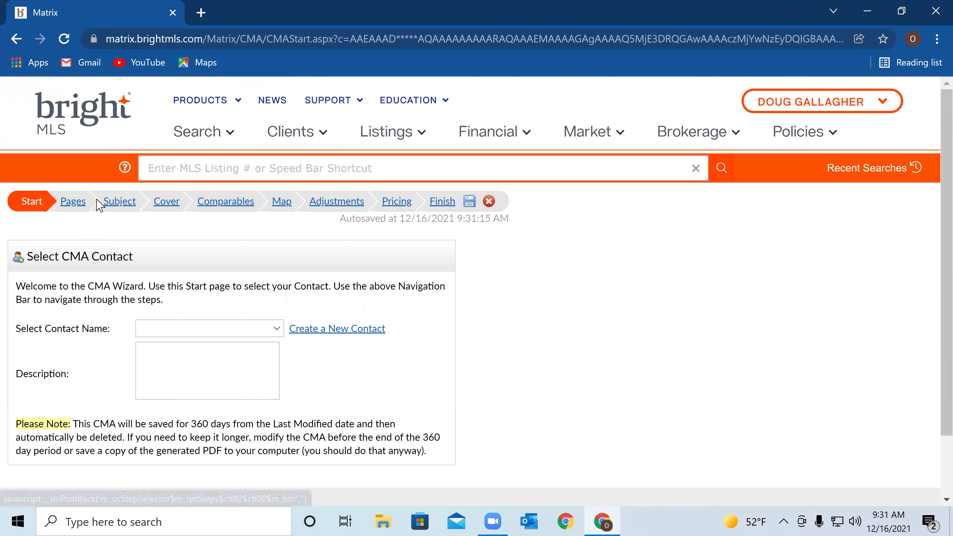
On the Pages step, remove Summary of Comparable Properties and Price Analysis, leaving nine pages
left_click(77, 202)
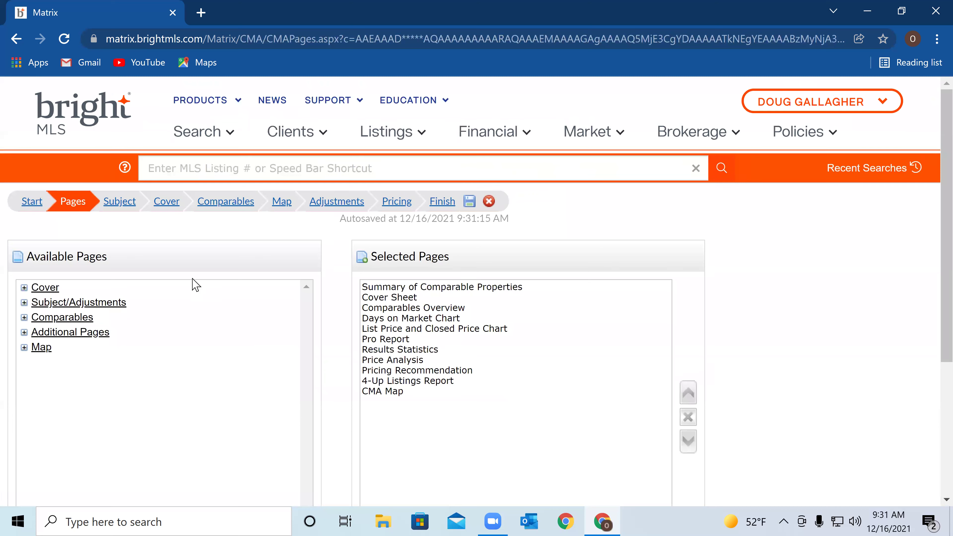
scroll(495, 272, "down", 2)
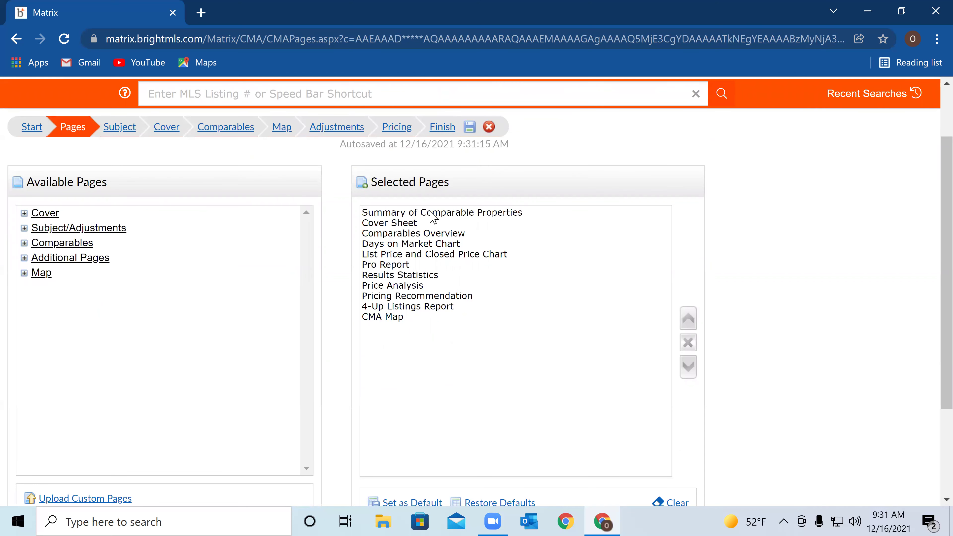
left_click(460, 214)
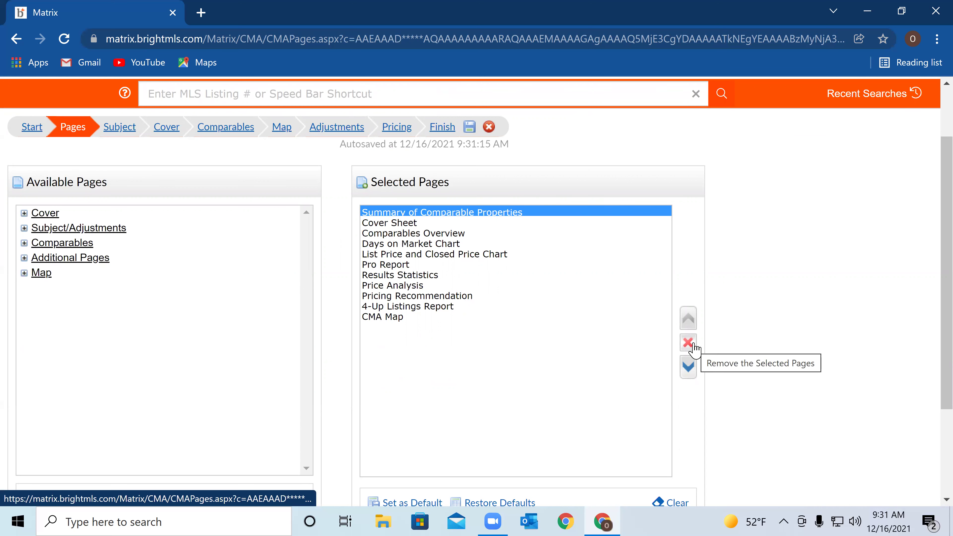
left_click(694, 347)
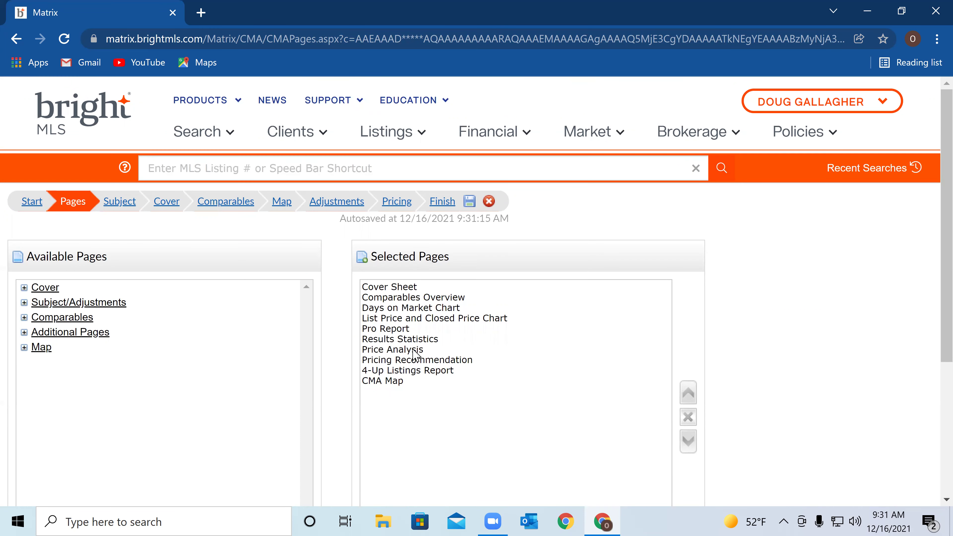
left_click(413, 349)
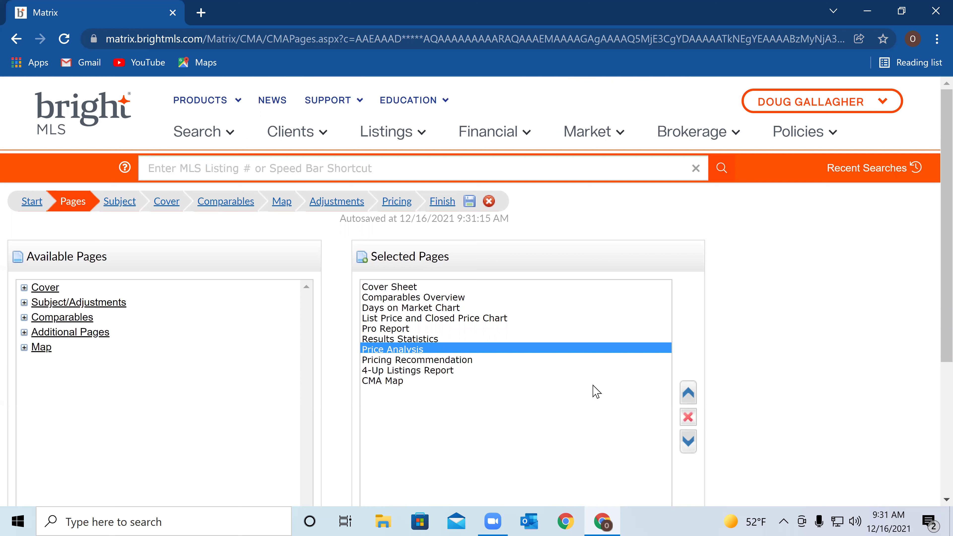
left_click(688, 419)
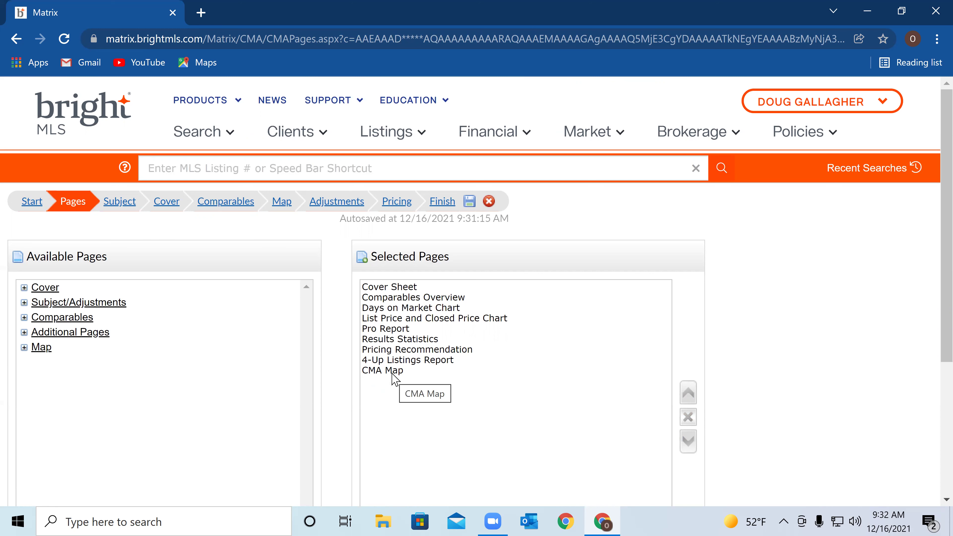
scroll(420, 323, "down", 3)
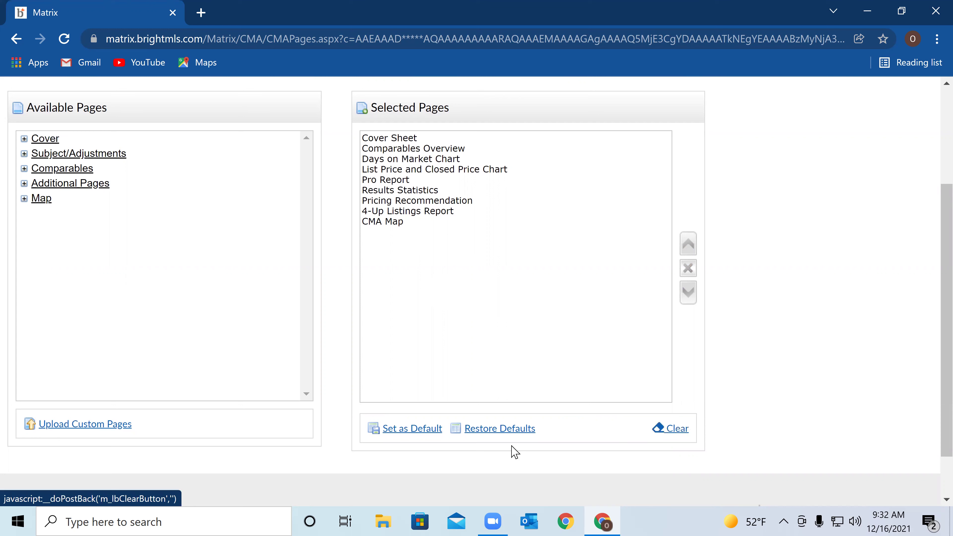
Save the nine pages, Cover Sheet through CMA Map, as the CMA page defaults
left_click(420, 430)
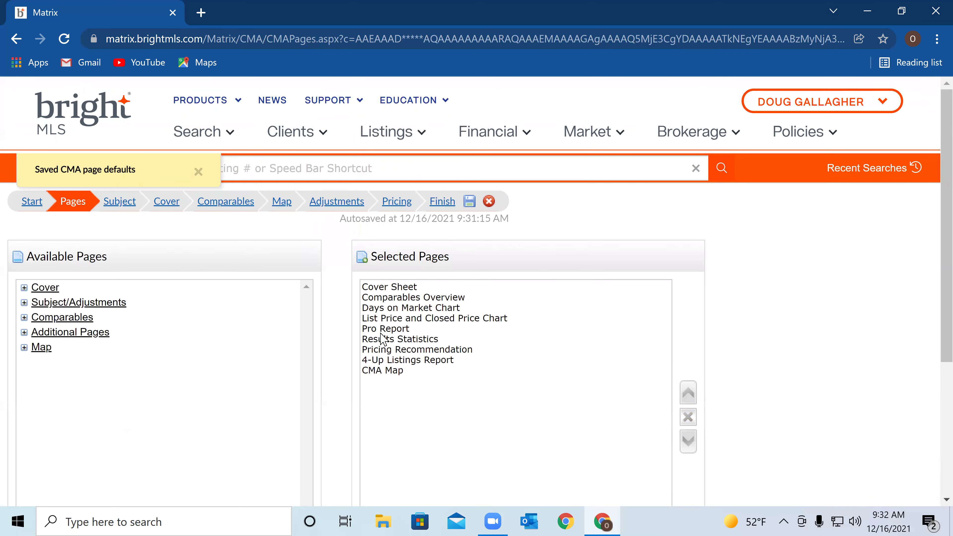
scroll(435, 376, "down", 3)
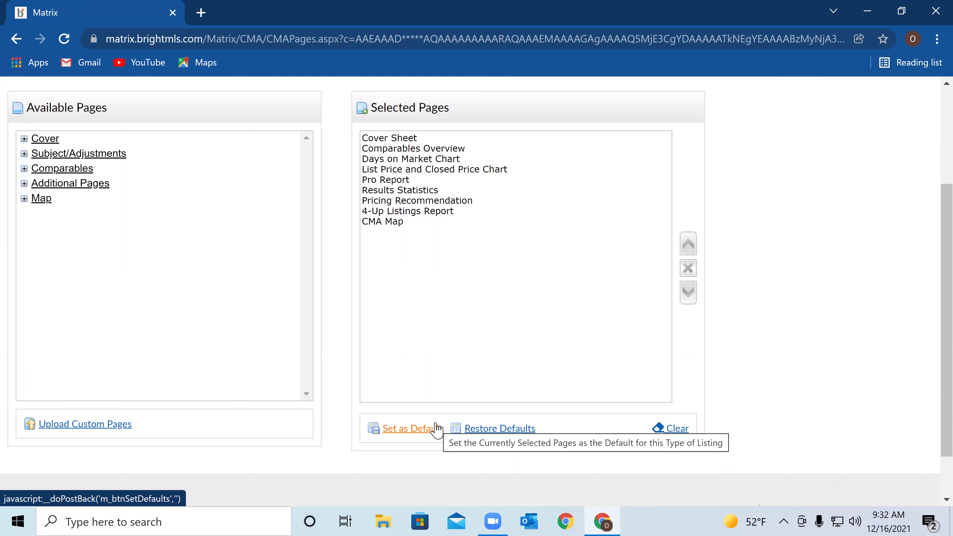
left_click(436, 428)
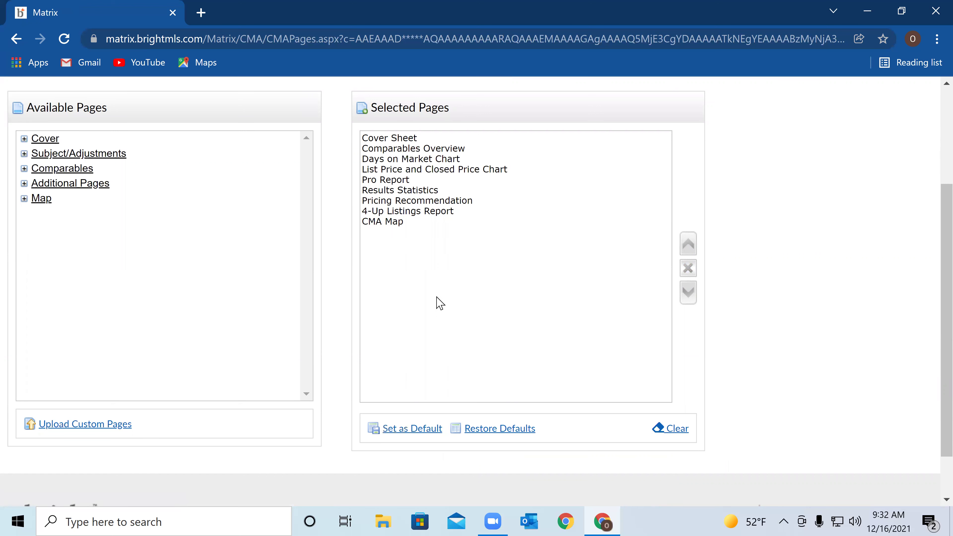
scroll(420, 340, "up", 2)
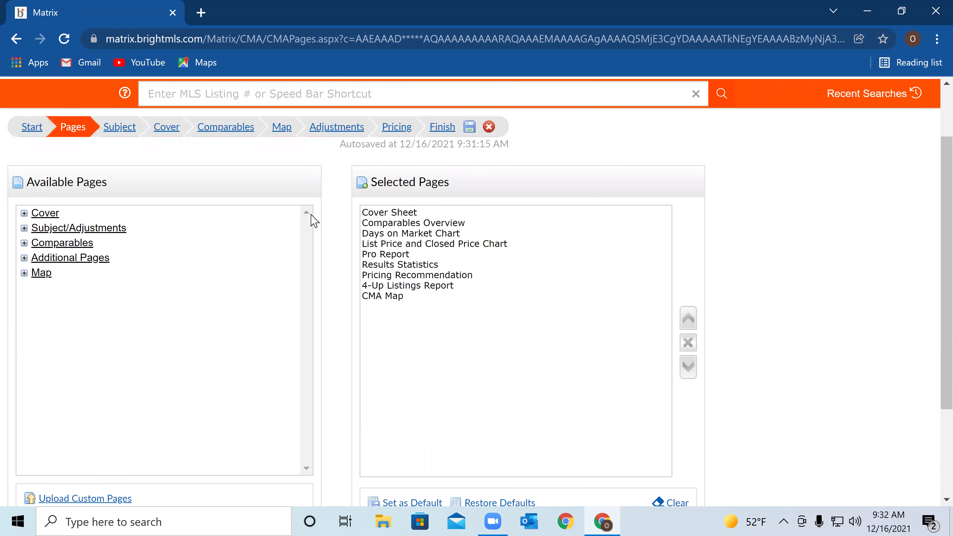
Go to the CMA Subject step and focus the Cross Property Listing ID field
left_click(107, 131)
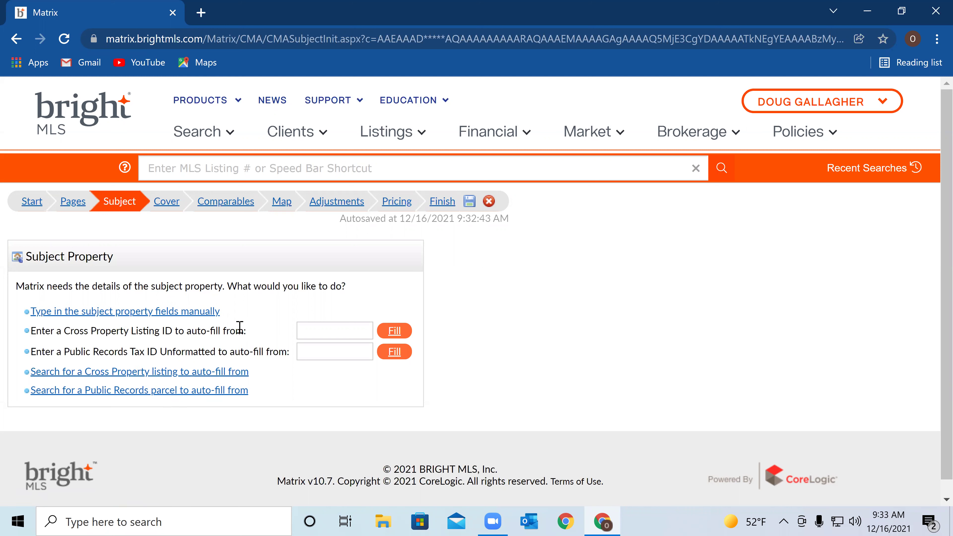
left_click(311, 331)
Search for a cross property listing in Woodfield, Kent DE and list its 8 matches
left_click(217, 373)
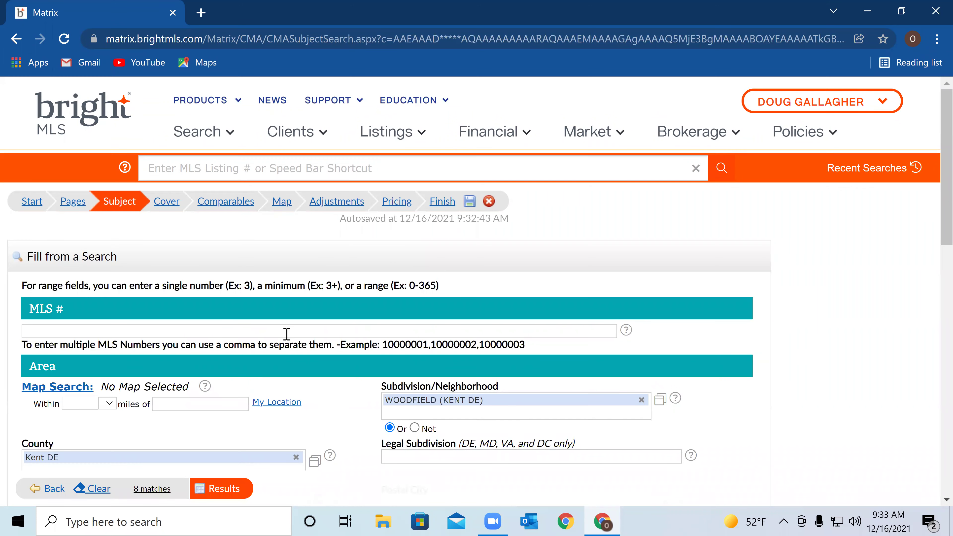
scroll(315, 336, "down", 2)
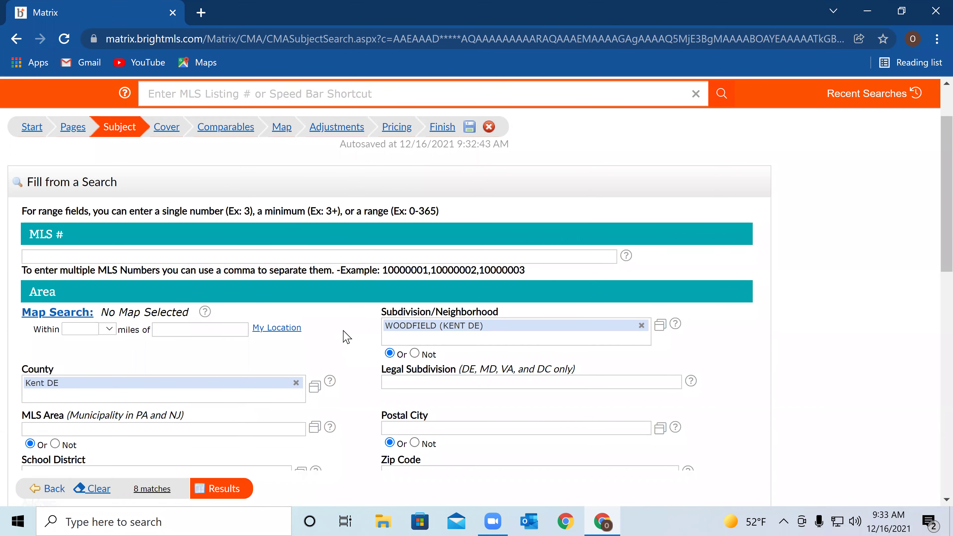
scroll(177, 344, "down", 1)
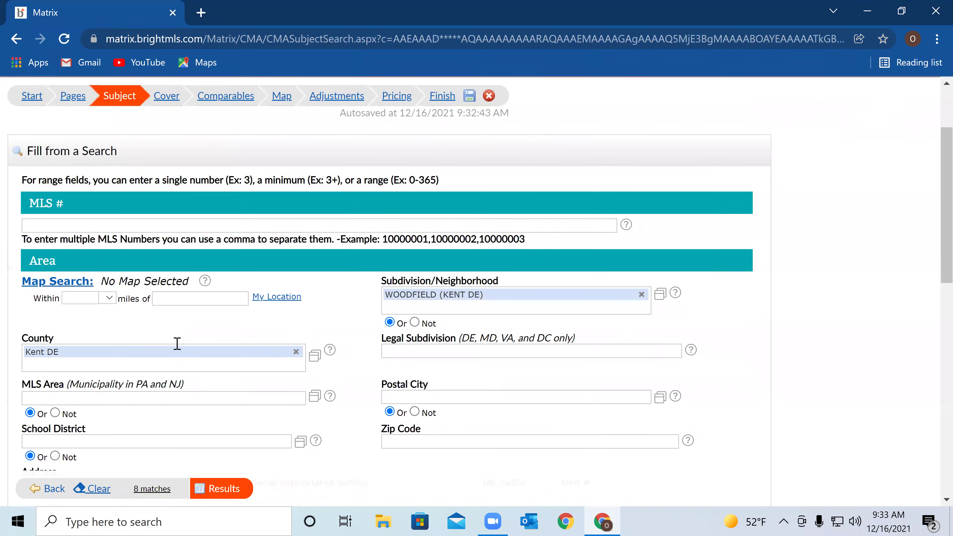
scroll(177, 344, "down", 1)
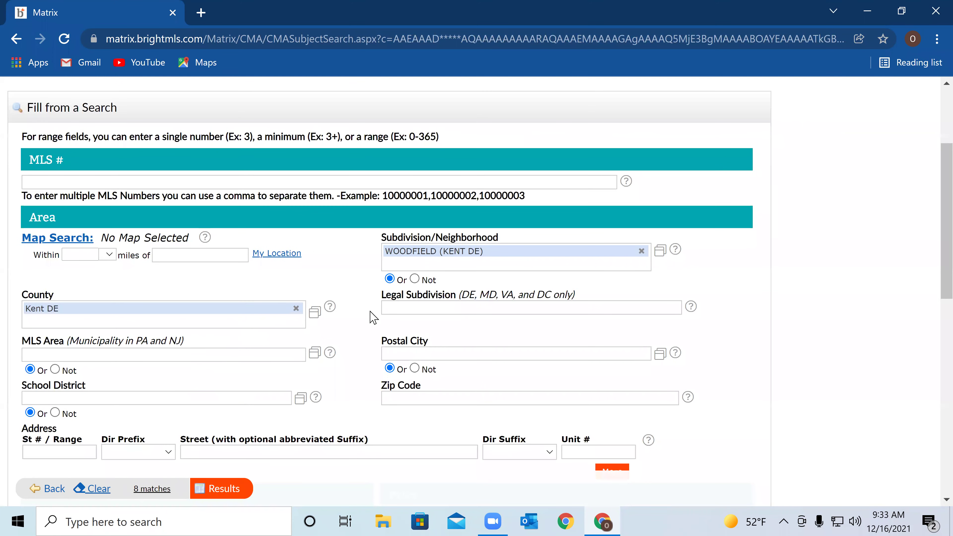
scroll(246, 394, "down", 2)
left_click(237, 495)
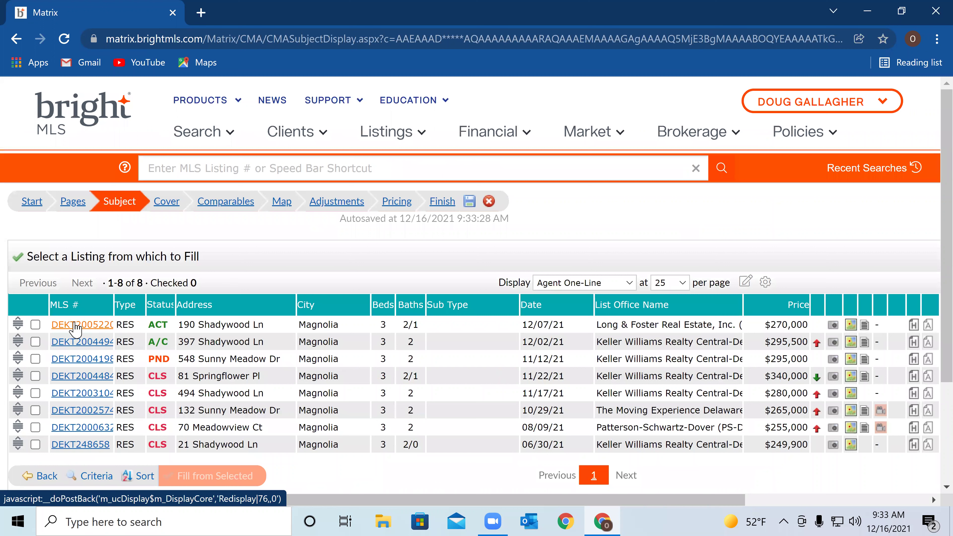
left_click(36, 324)
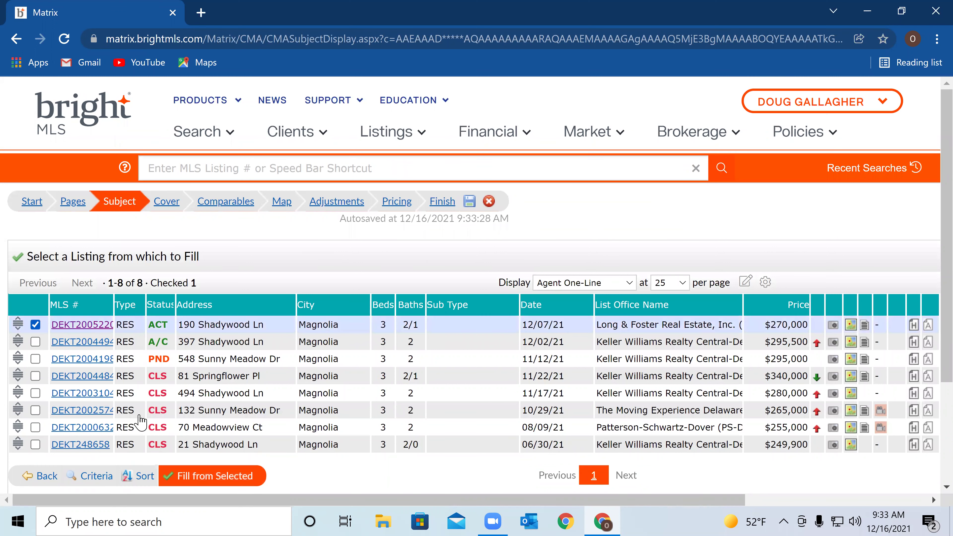
left_click(233, 474)
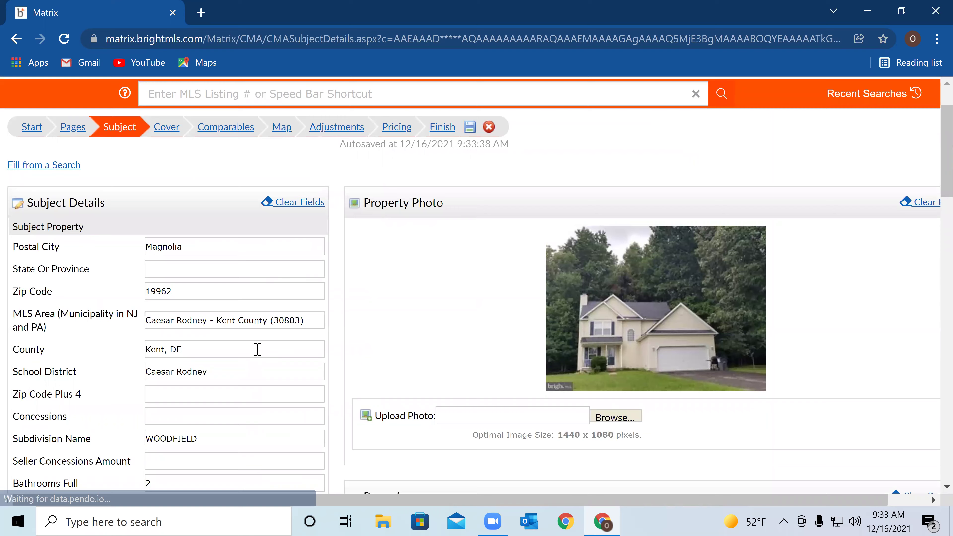
scroll(257, 349, "down", 2)
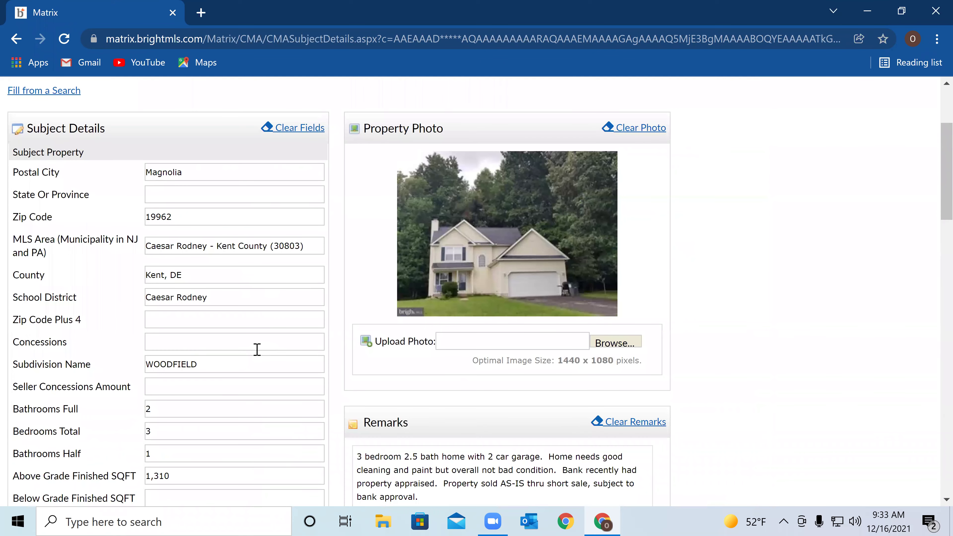
scroll(257, 349, "down", 4)
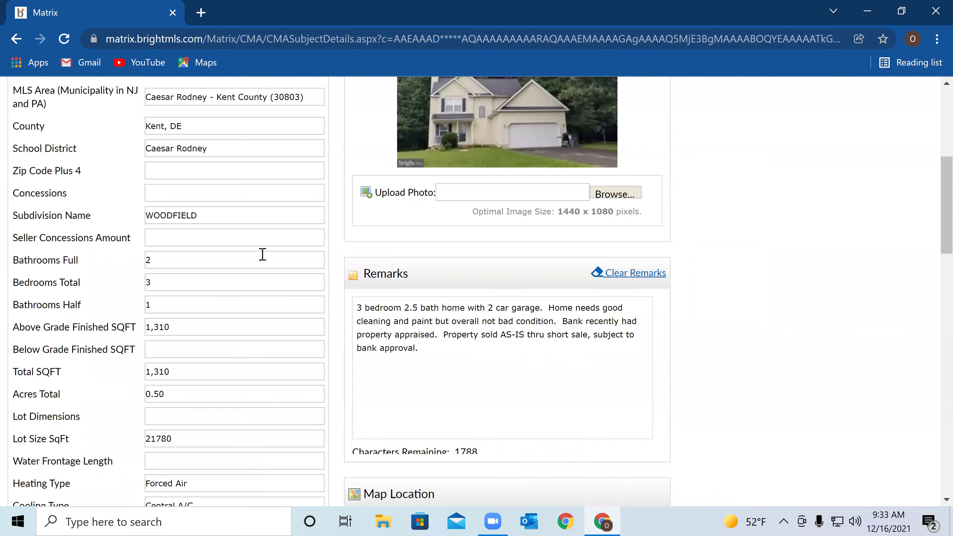
scroll(262, 255, "down", 2)
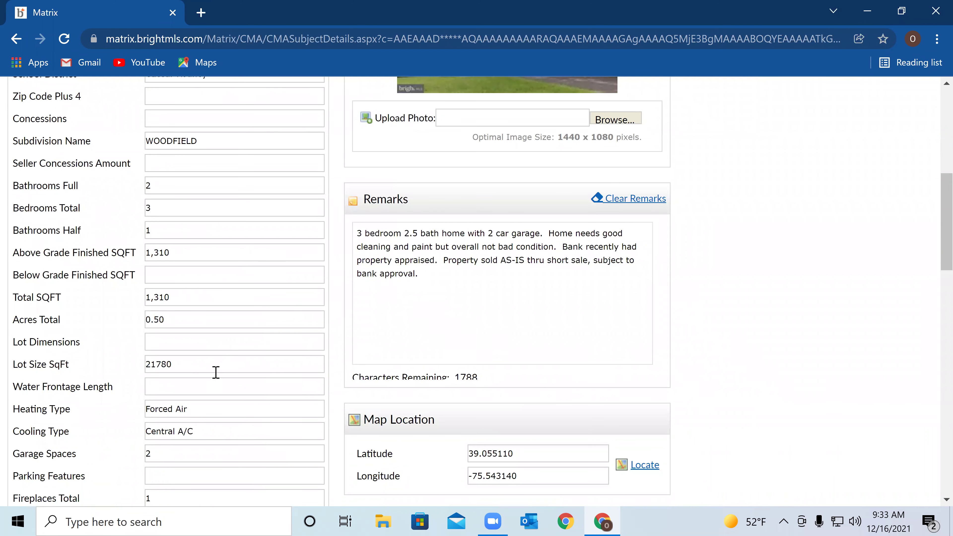
scroll(213, 336, "down", 2)
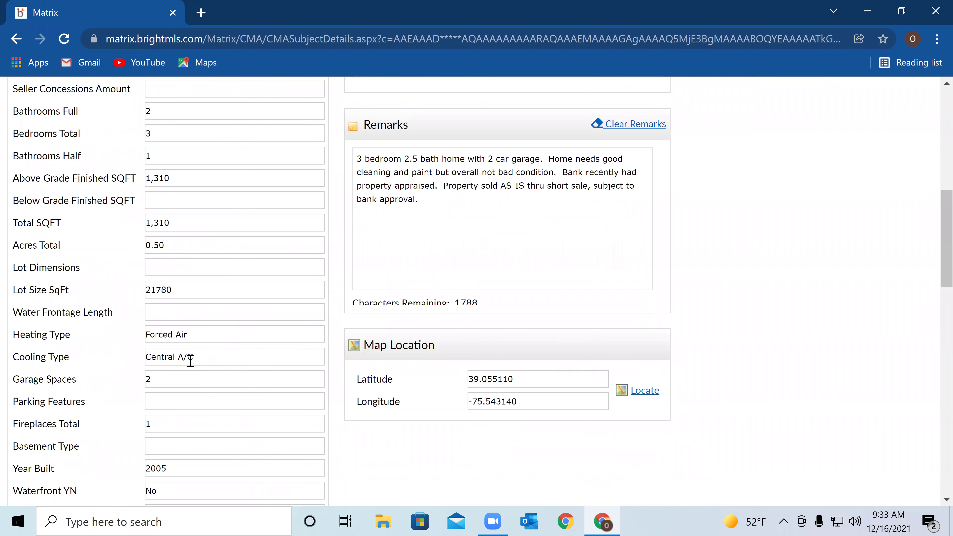
scroll(270, 364, "down", 2)
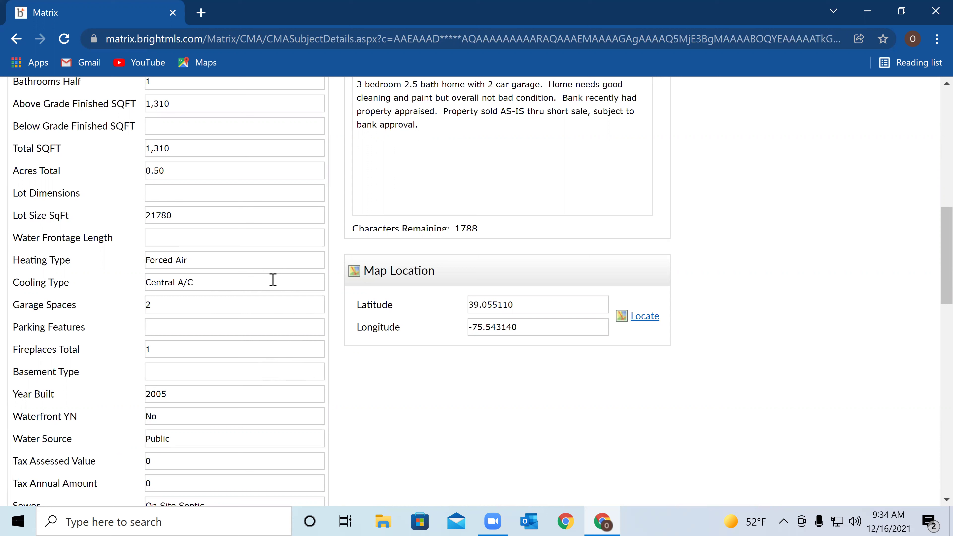
Clear the stray characters typed into the Cooling Type field
left_click(273, 280)
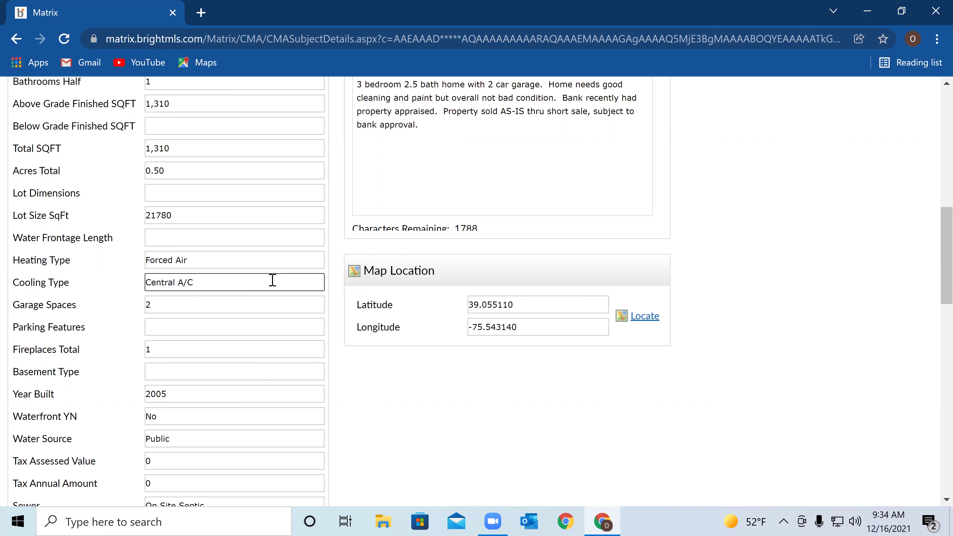
type("fldgfhj")
key("BackSpace")
key("BackSpace")
key("BackSpace")
scroll(212, 307, "down", 4)
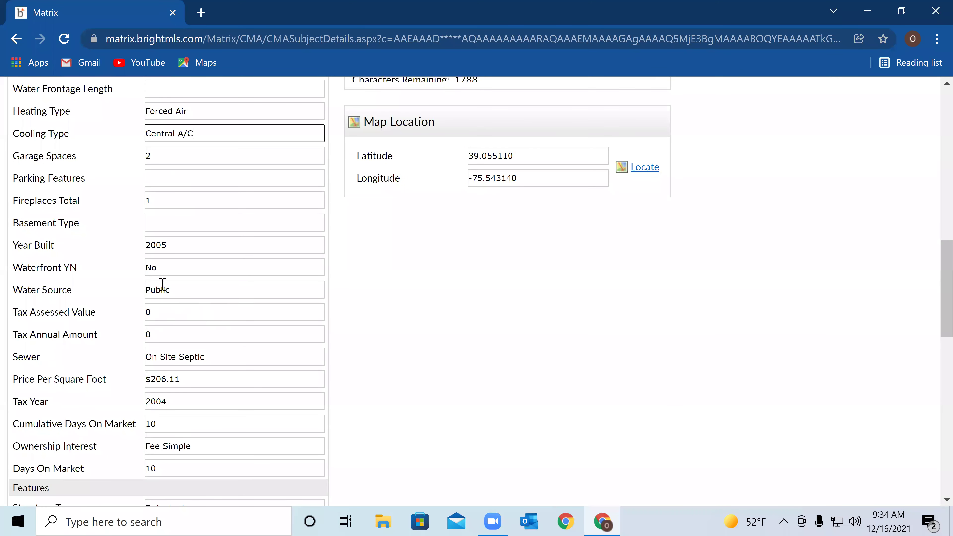
scroll(229, 353, "down", 6)
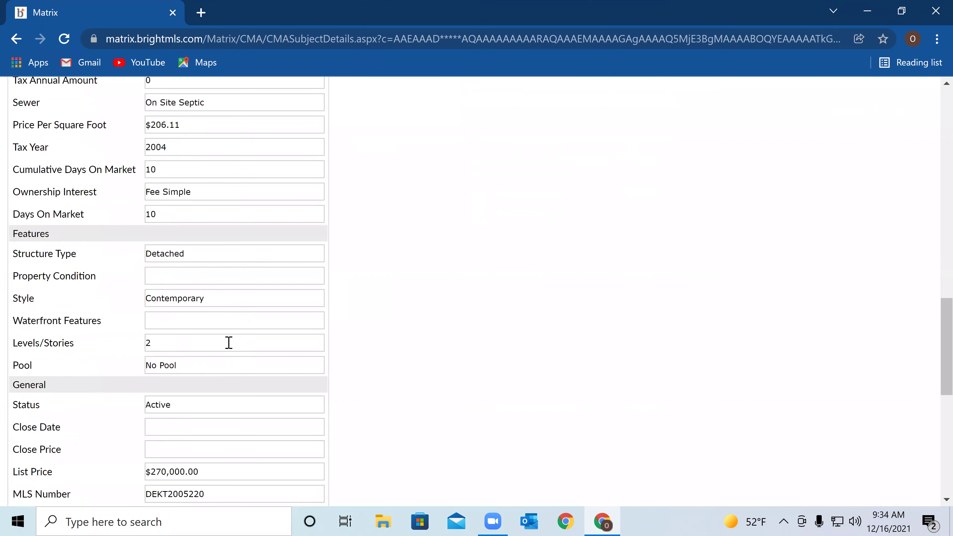
scroll(228, 340, "down", 11)
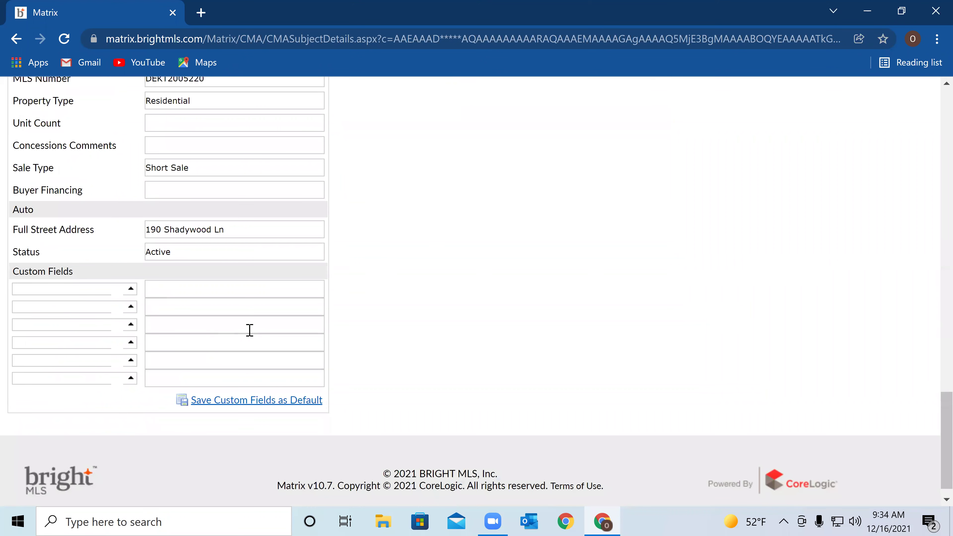
scroll(250, 331, "up", 20)
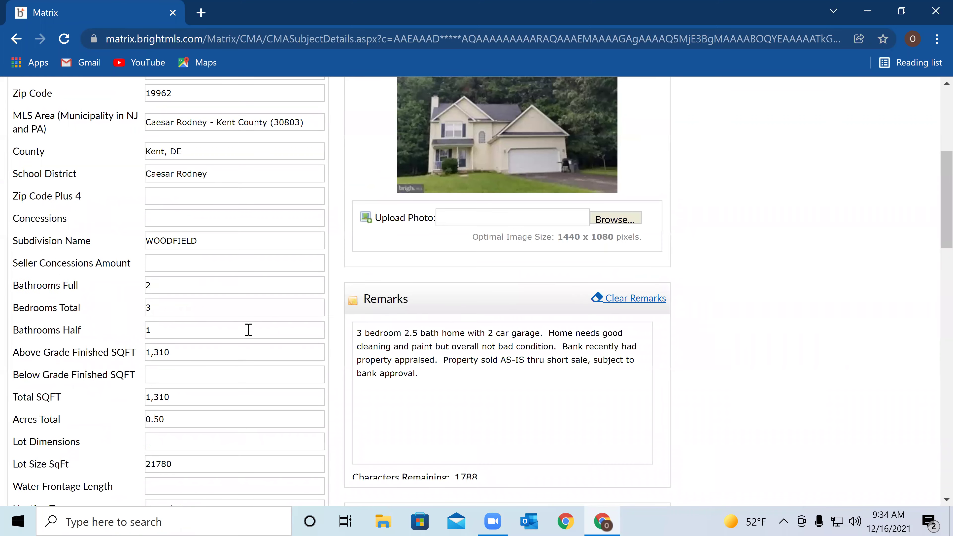
scroll(248, 329, "up", 7)
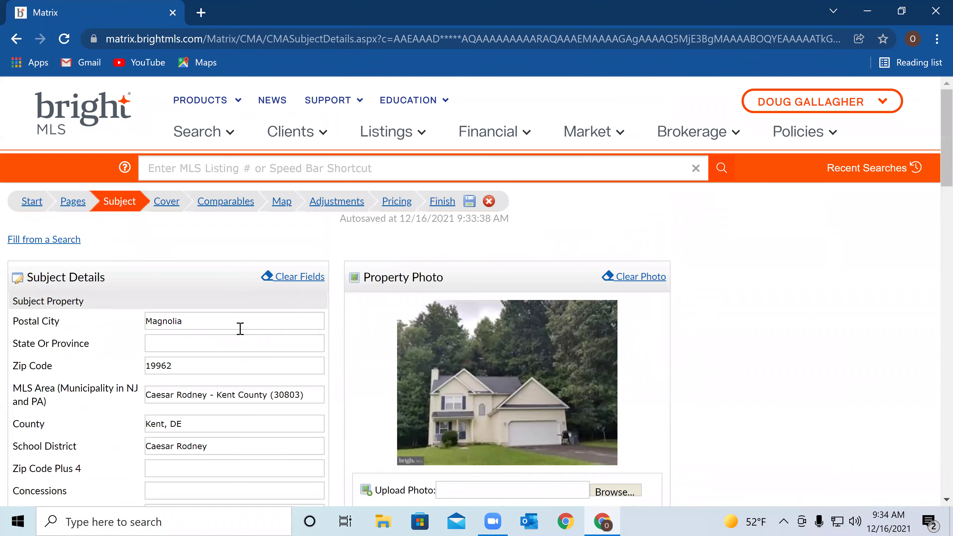
On the CMA Cover step, enter the client's full name as the contact
left_click(171, 202)
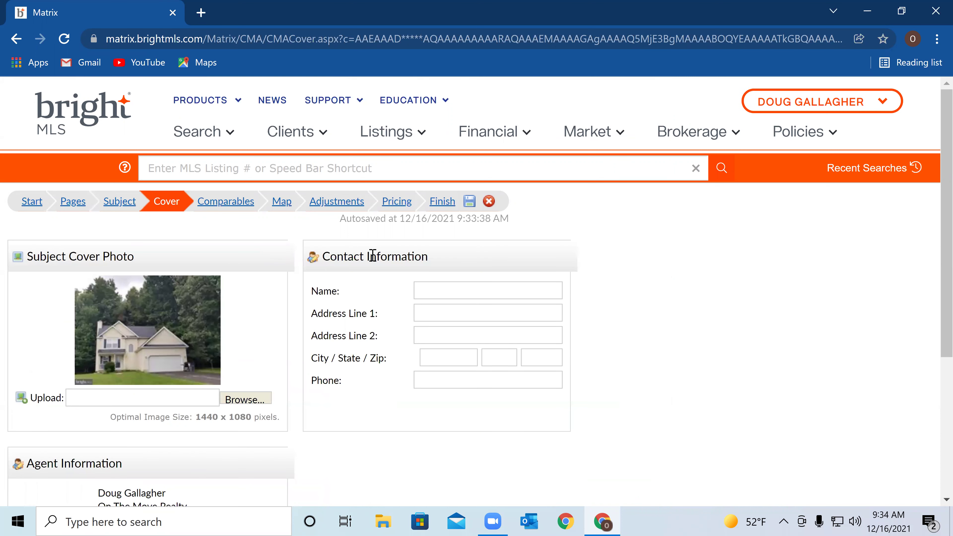
left_click(451, 290)
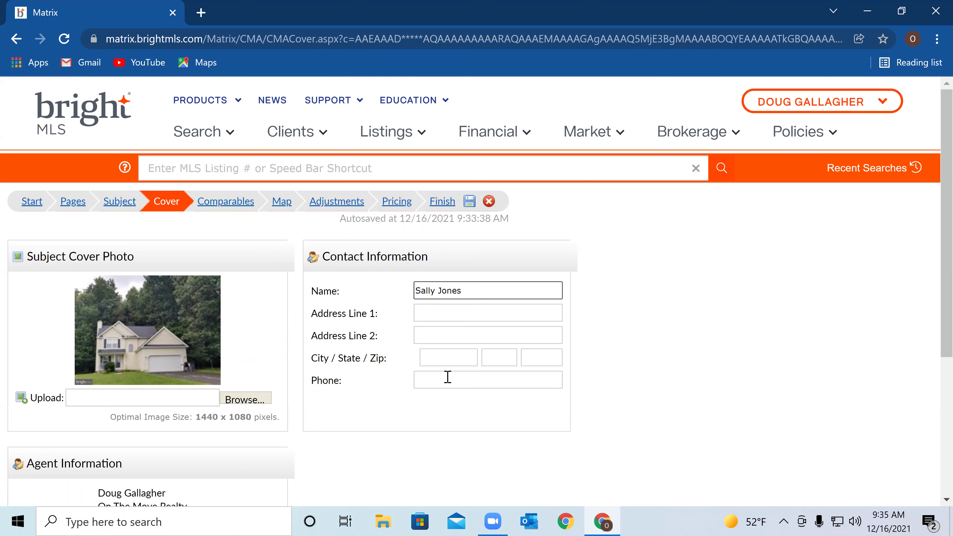
scroll(370, 352, "down", 1)
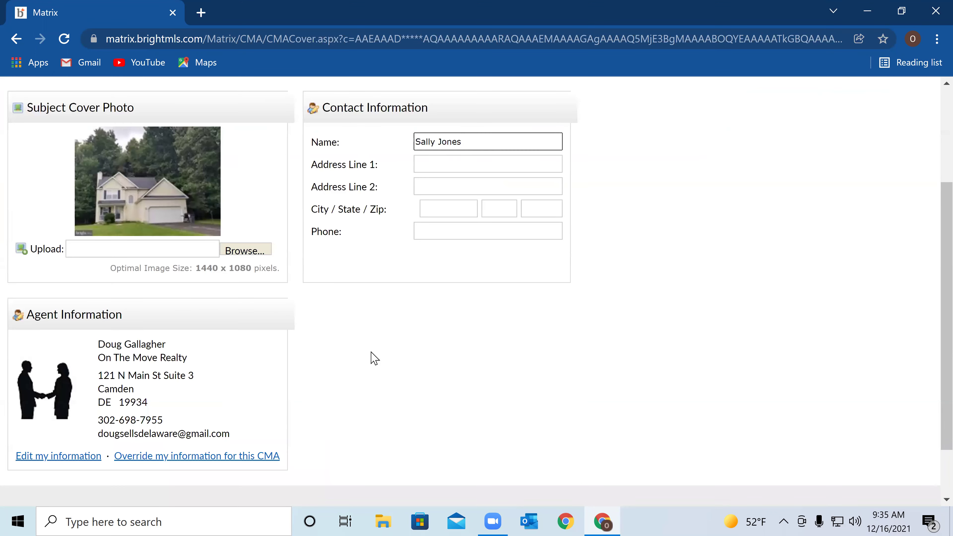
scroll(375, 316, "up", 4)
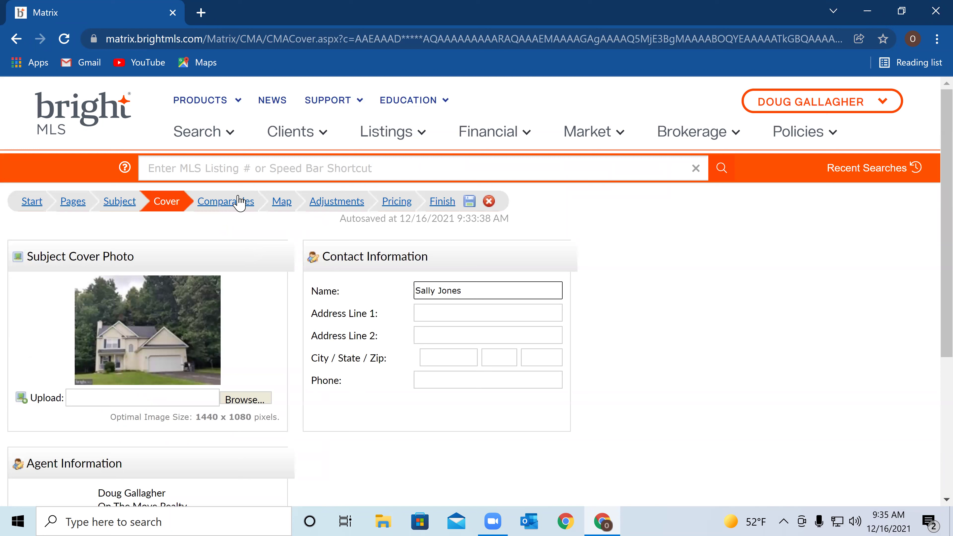
left_click(238, 201)
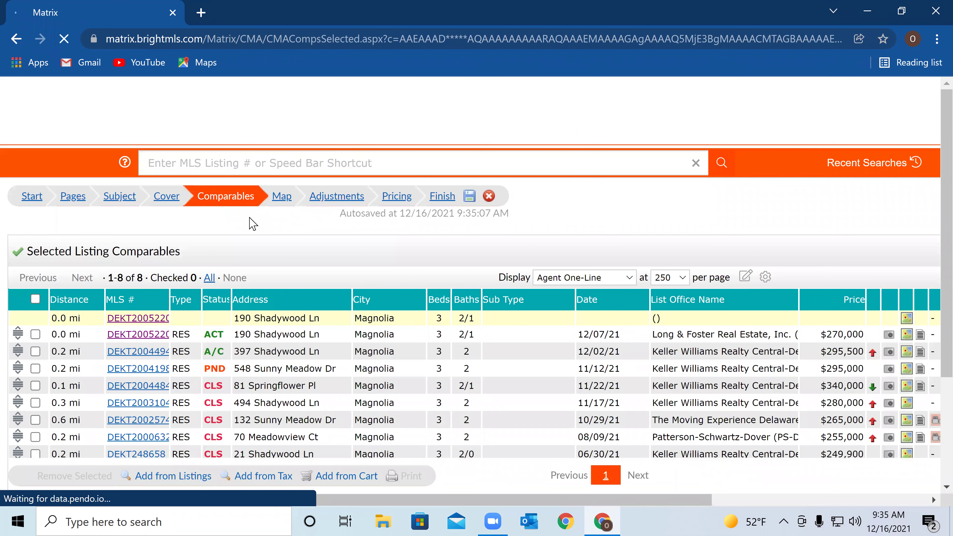
scroll(179, 253, "down", 3)
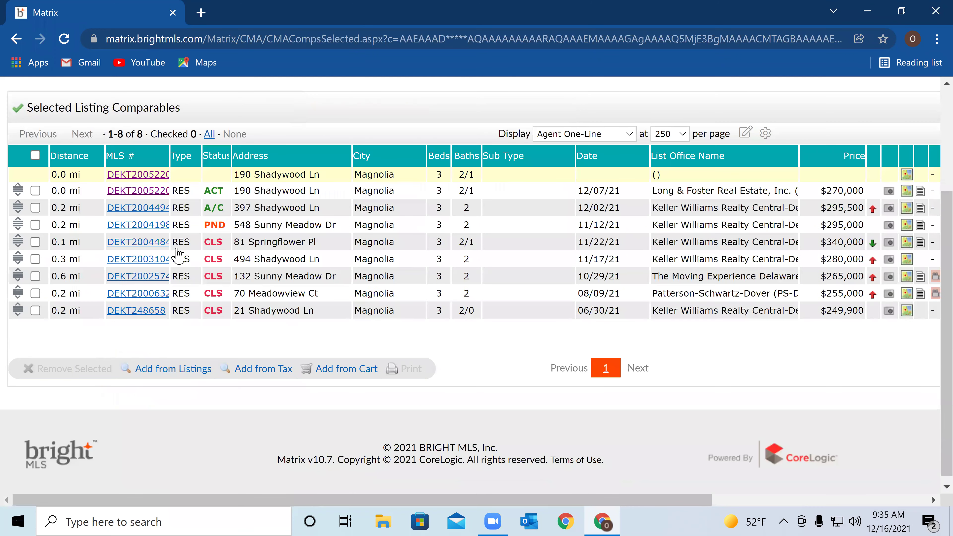
left_click(36, 191)
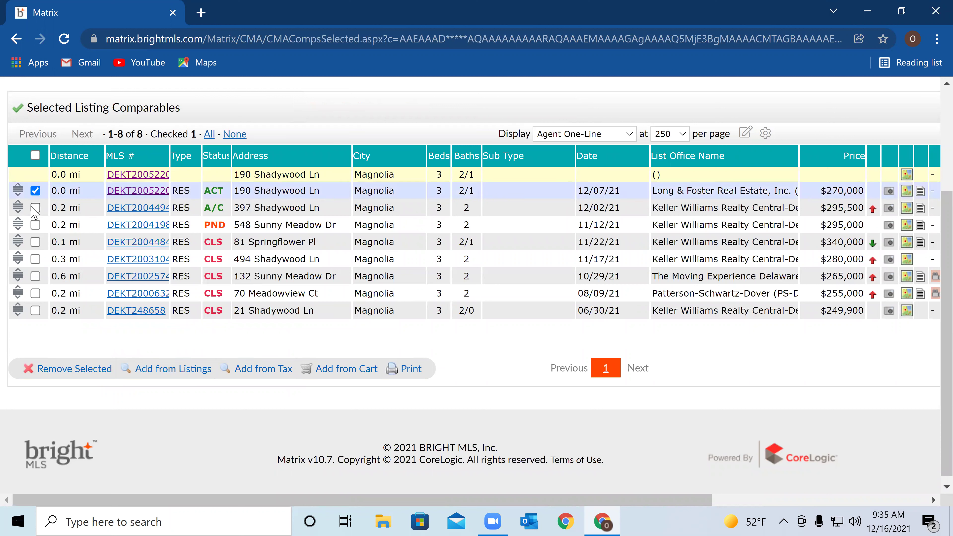
left_click(36, 191)
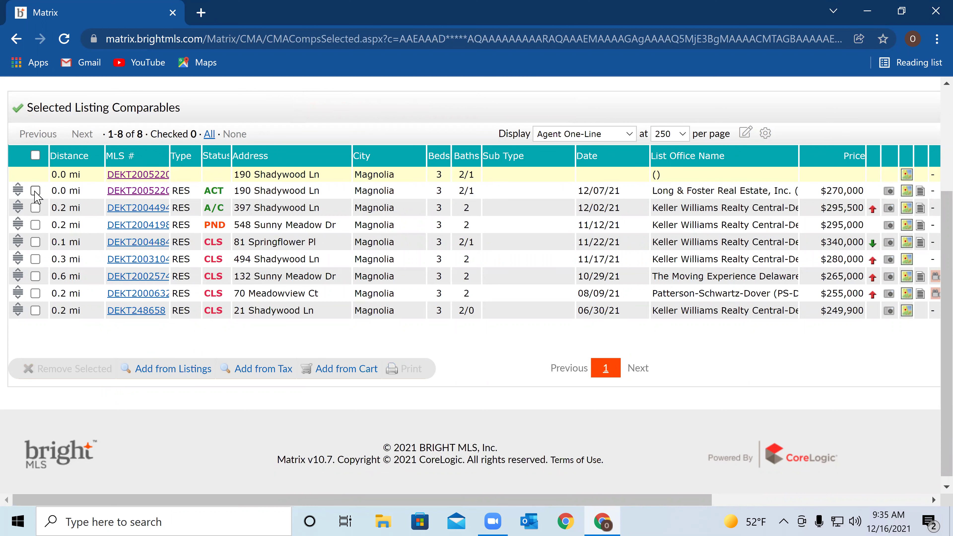
left_click(36, 191)
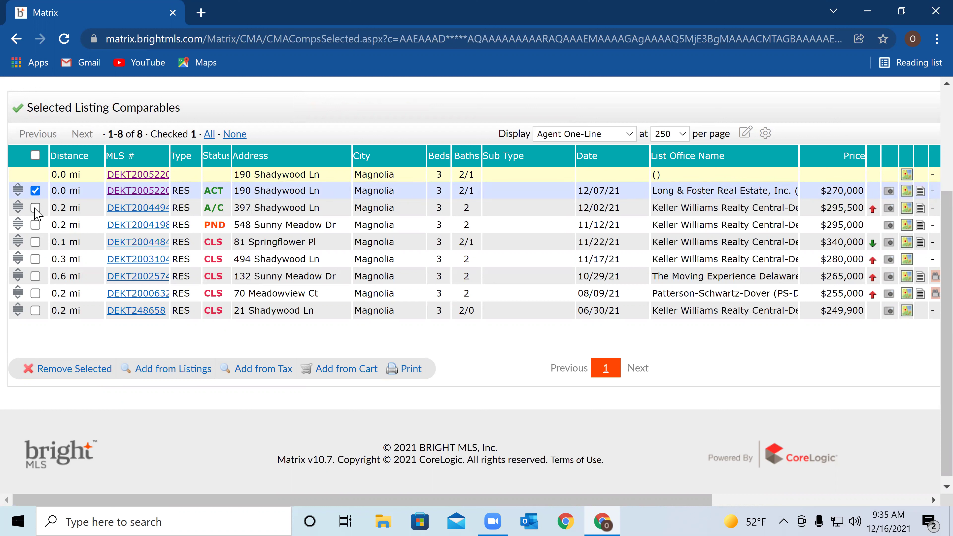
left_click(36, 191)
left_click(35, 209)
left_click(36, 225)
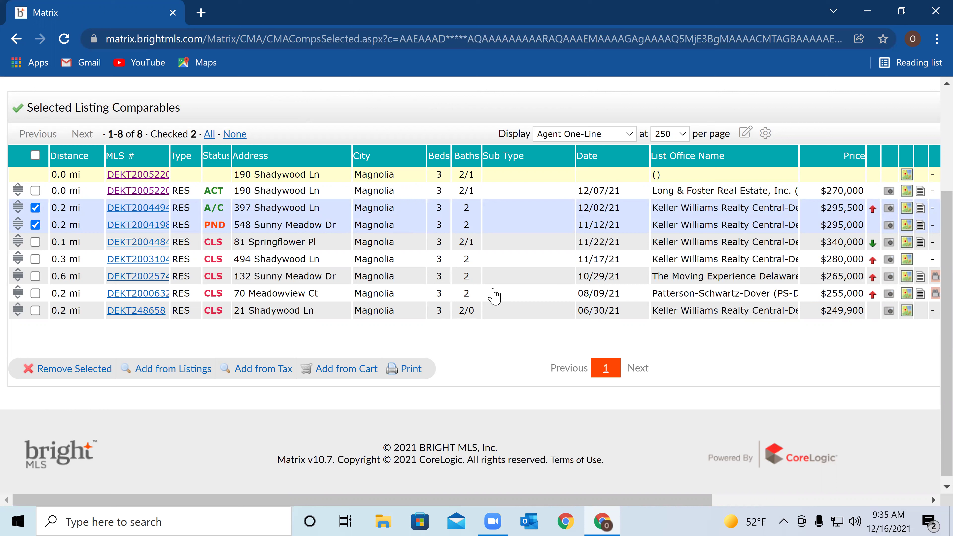
left_click(35, 311)
left_click(35, 293)
left_click(36, 276)
left_click(36, 260)
left_click(36, 242)
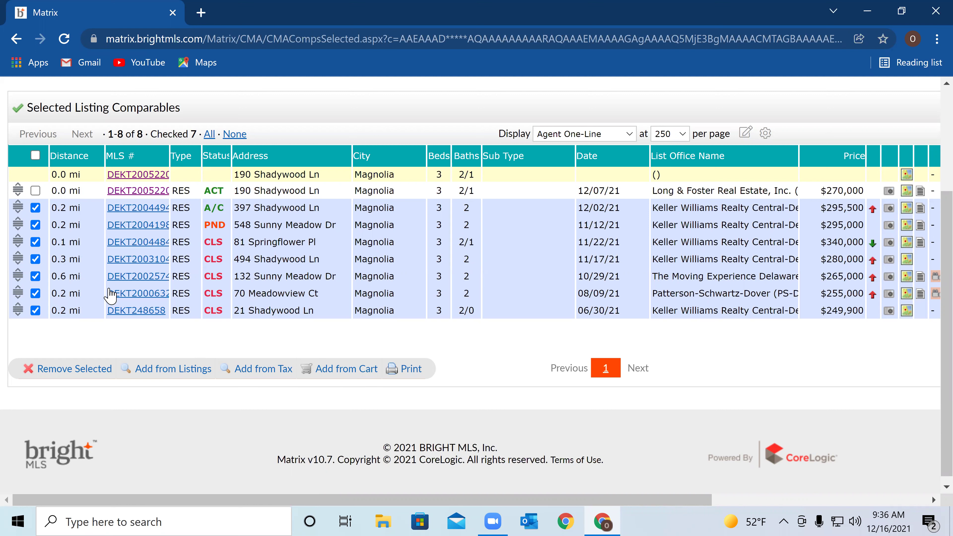
scroll(255, 199, "up", 4)
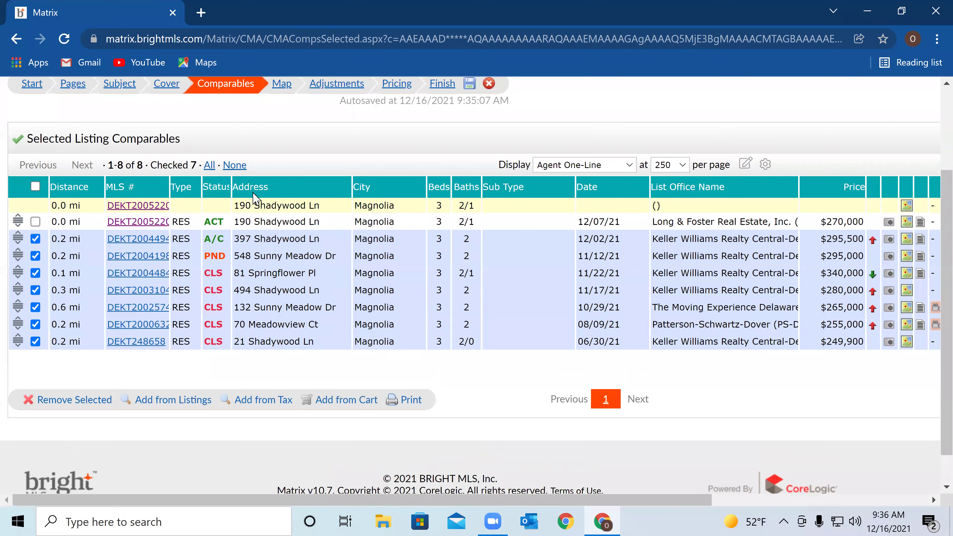
left_click(284, 203)
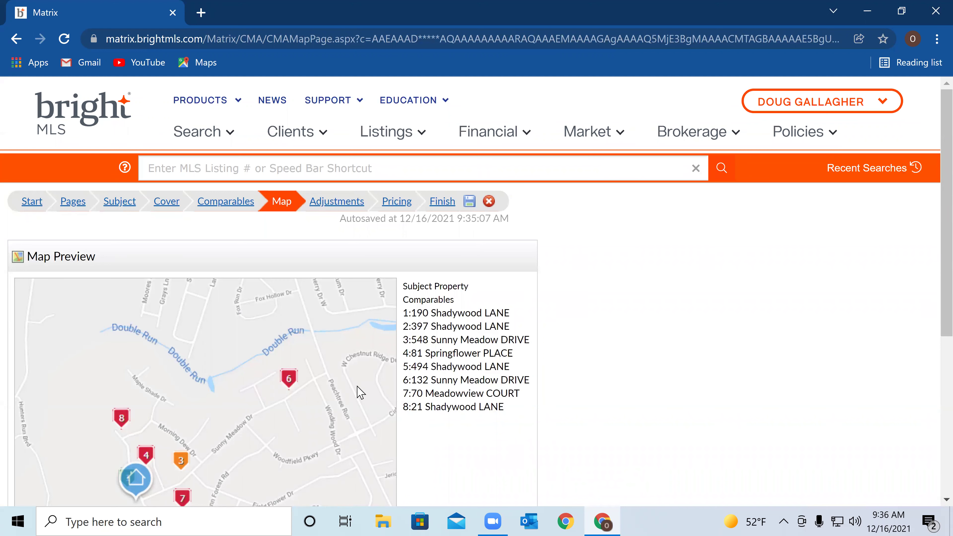
scroll(652, 366, "down", 1)
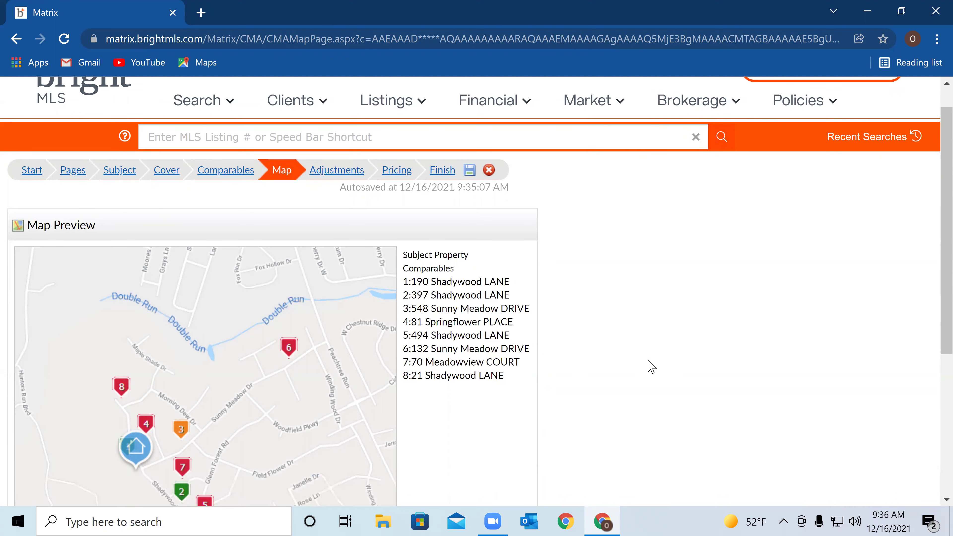
scroll(651, 366, "down", 3)
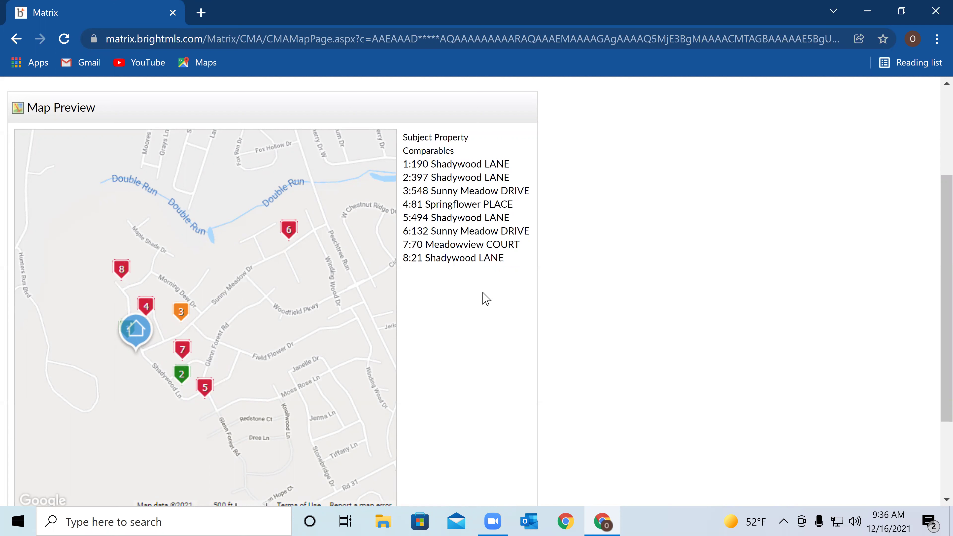
scroll(477, 317, "down", 2)
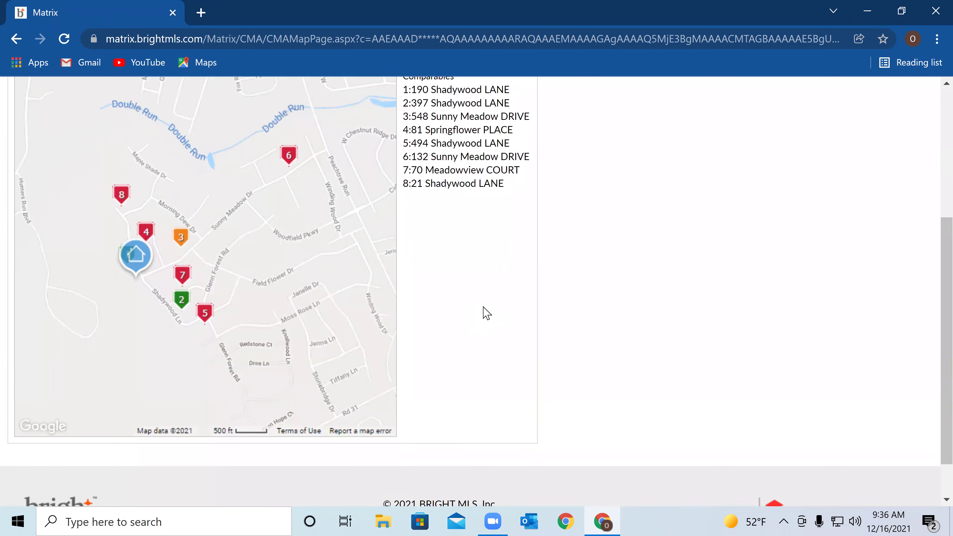
scroll(485, 312, "up", 4)
scroll(357, 262, "up", 2)
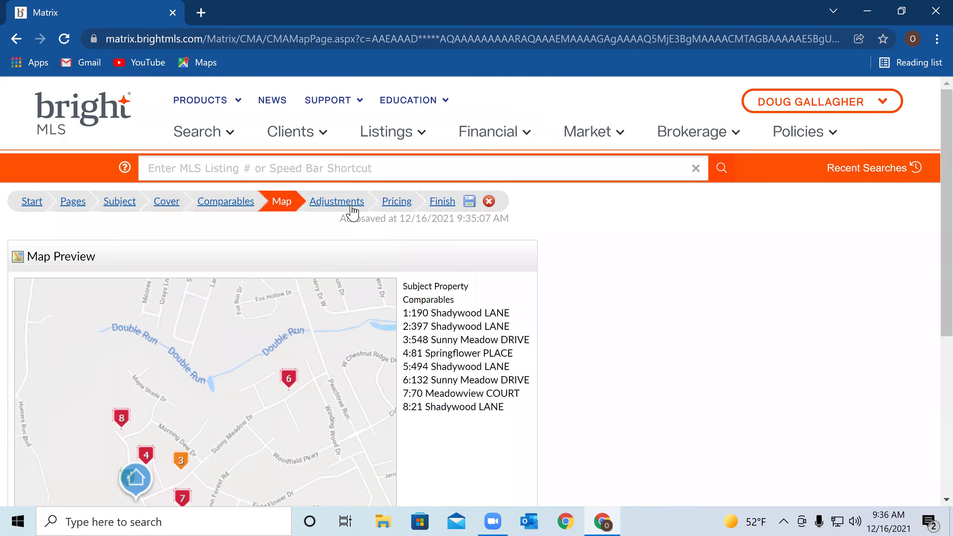
Review the Adjustment Details for the eight listings, showing a $275,000 median price
left_click(345, 205)
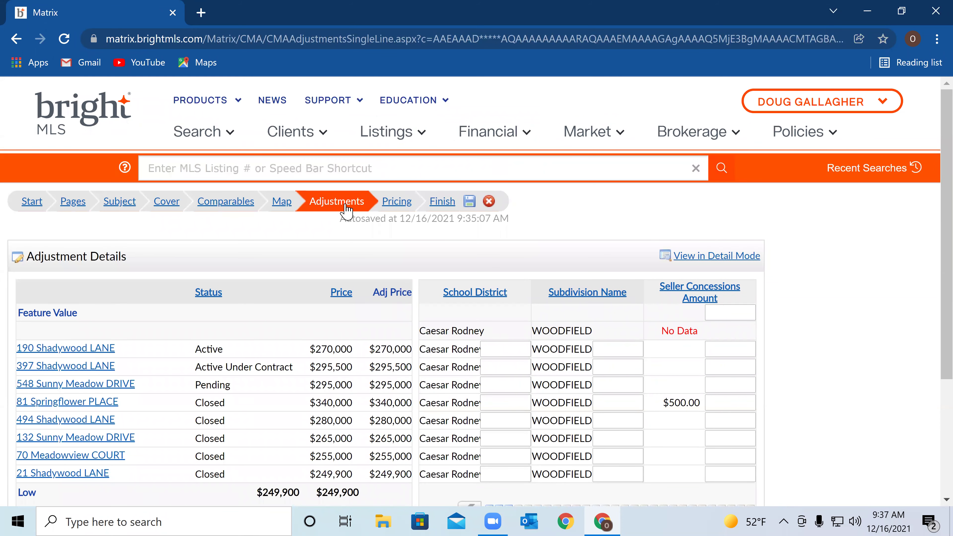
scroll(333, 352, "down", 2)
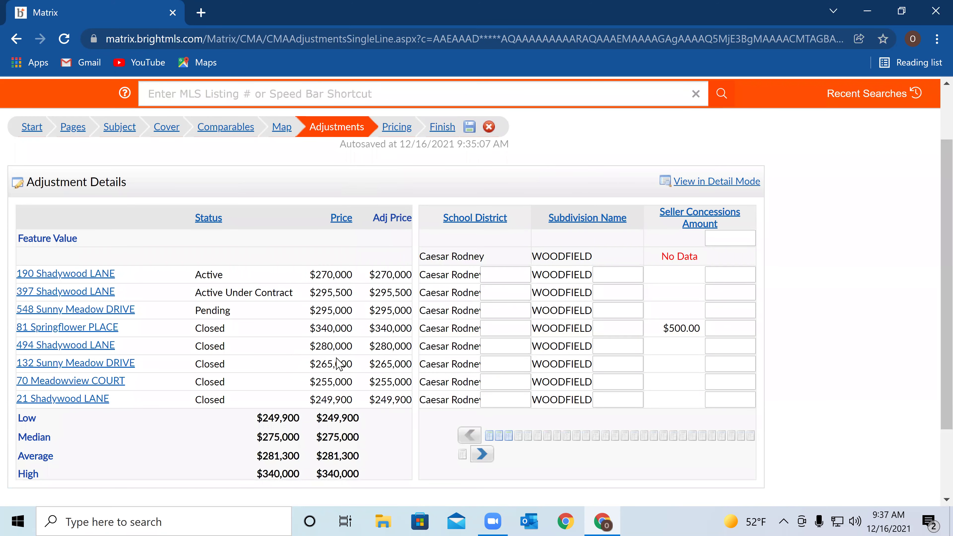
scroll(460, 343, "down", 1)
scroll(501, 294, "down", 2)
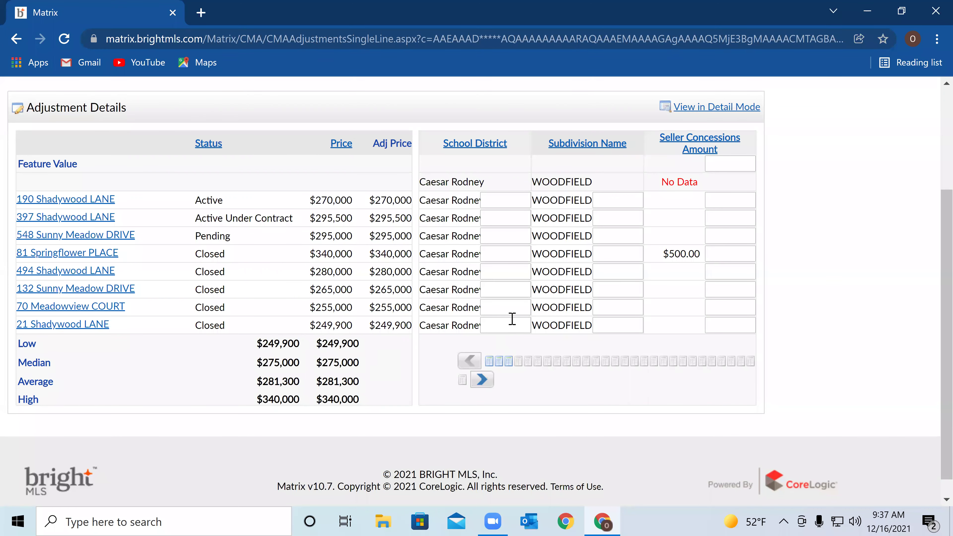
scroll(521, 305, "up", 4)
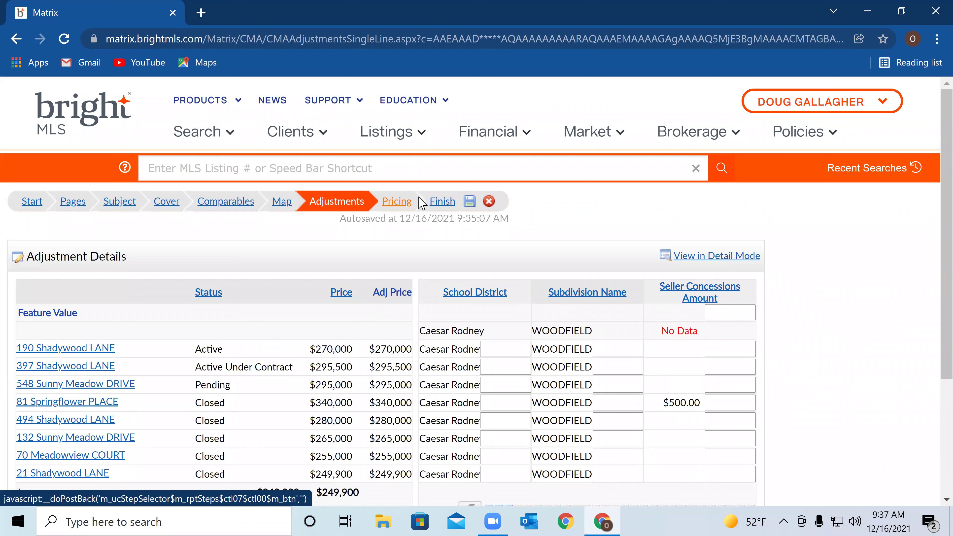
left_click(443, 206)
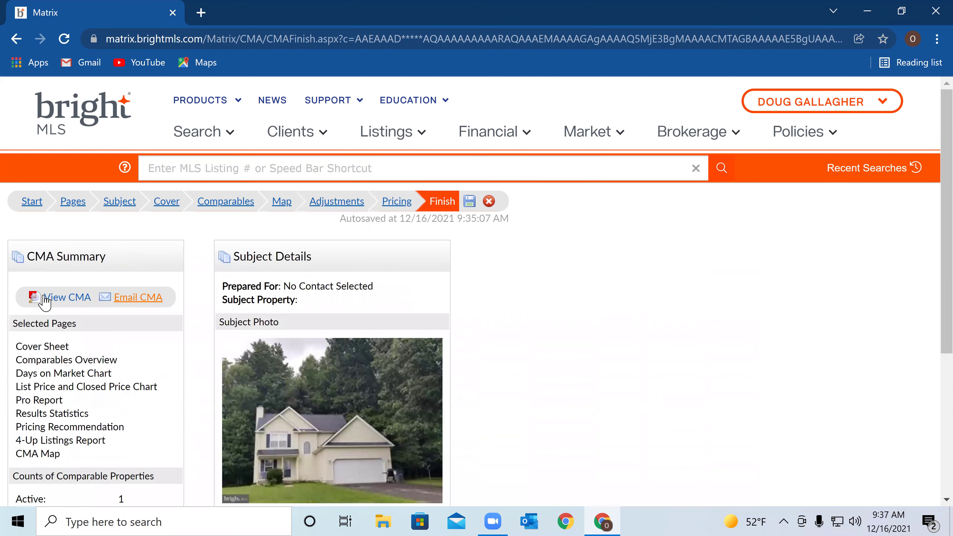
View the finished CMA as the 19-page PDF Report3955Dec16.pdf
left_click(69, 299)
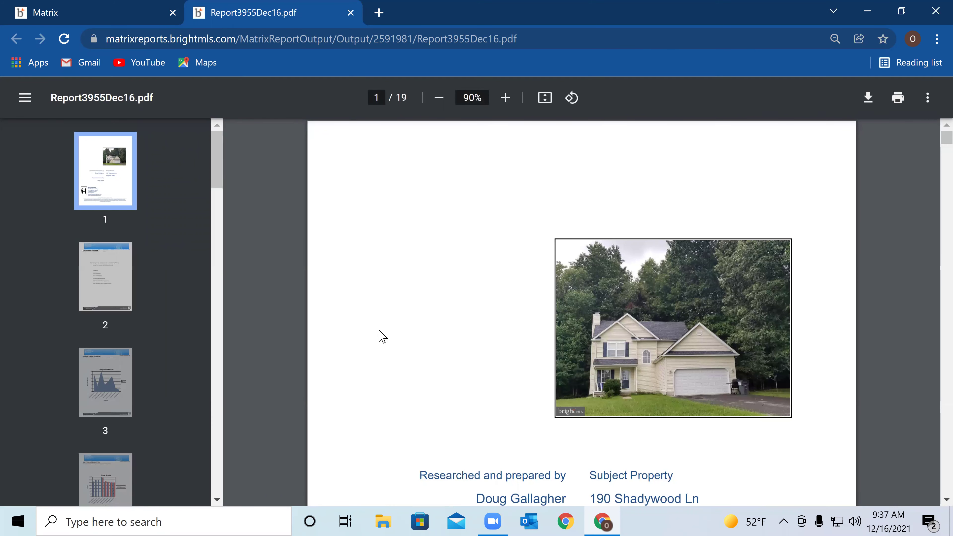
Read from the report's cover page to page 2's Comparables Overview ($249,900–$345,000)
scroll(476, 350, "down", 3)
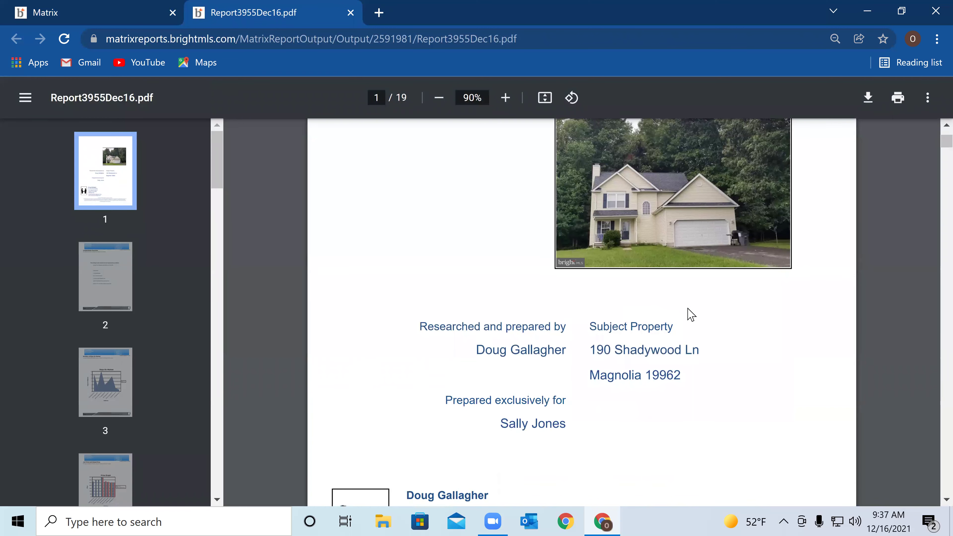
scroll(687, 315, "up", 2)
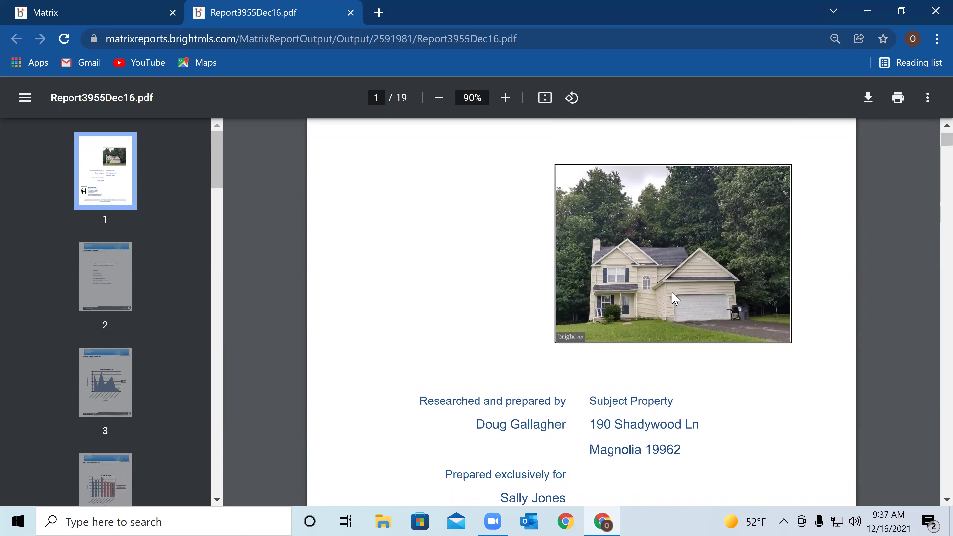
scroll(671, 296, "down", 4)
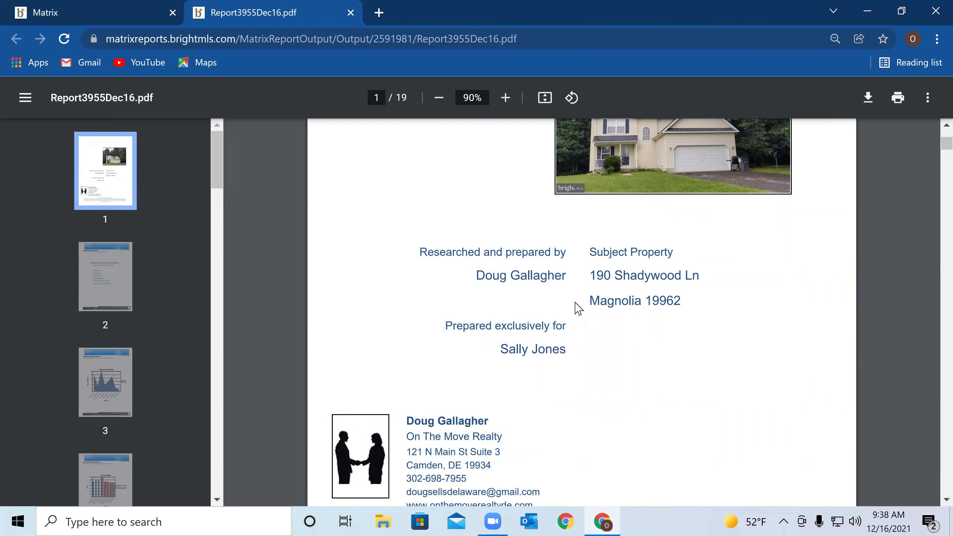
scroll(565, 319, "down", 2)
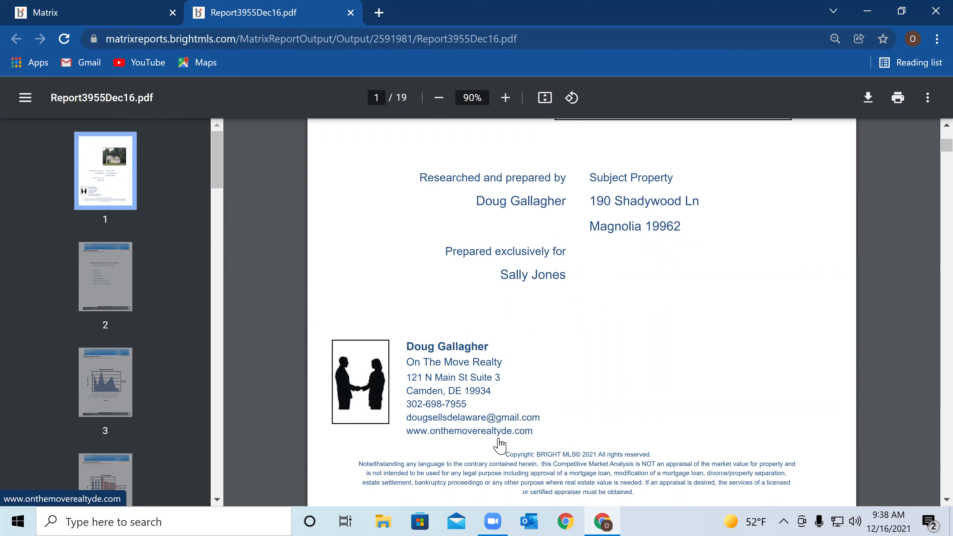
scroll(624, 389, "down", 1)
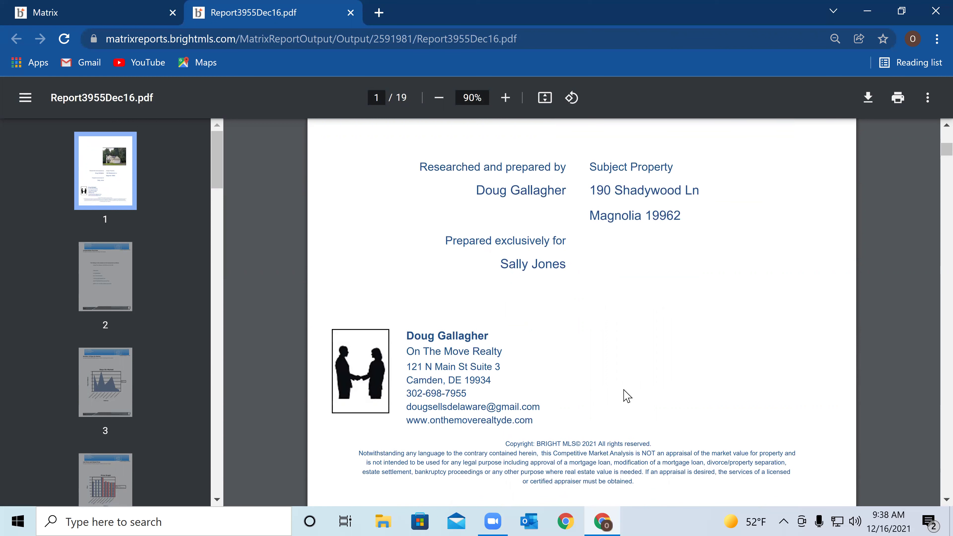
scroll(626, 396, "down", 3)
scroll(621, 394, "down", 5)
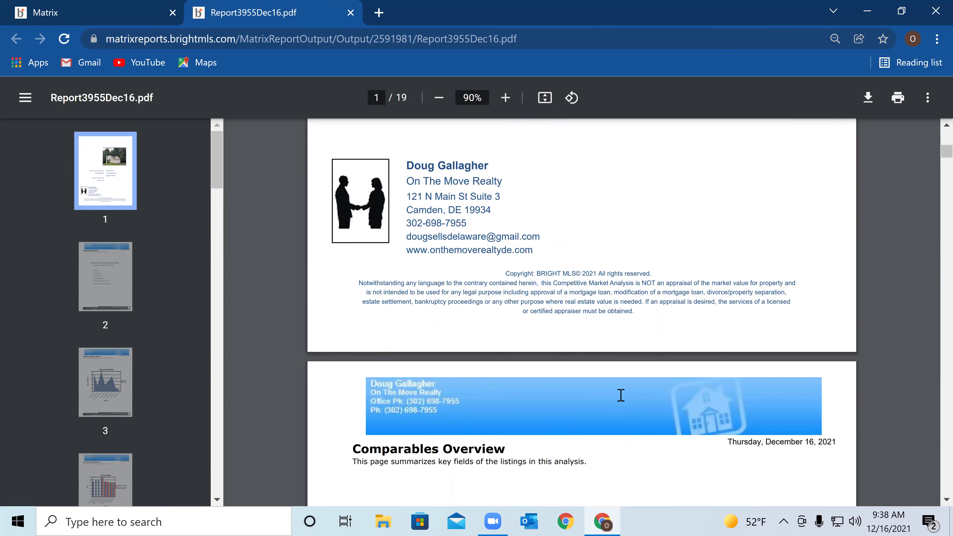
scroll(620, 397, "down", 3)
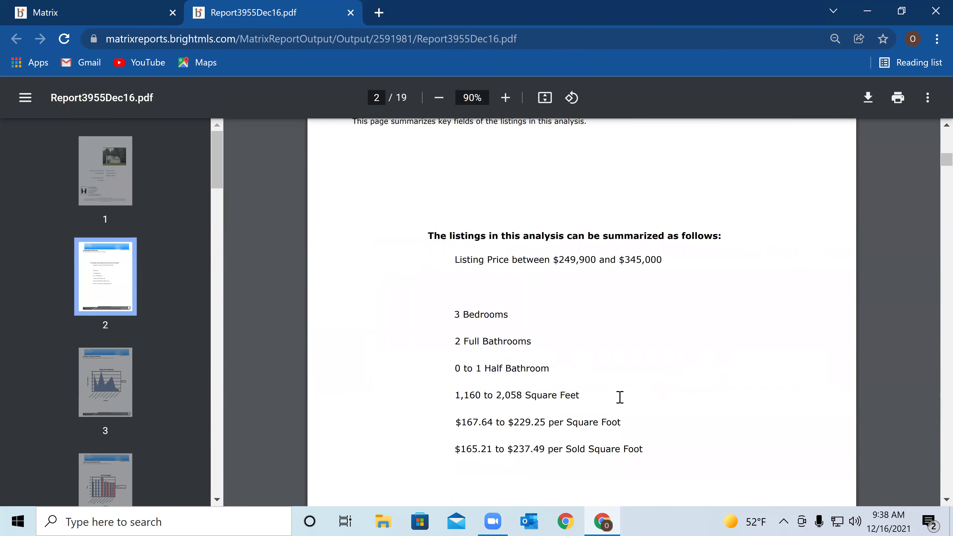
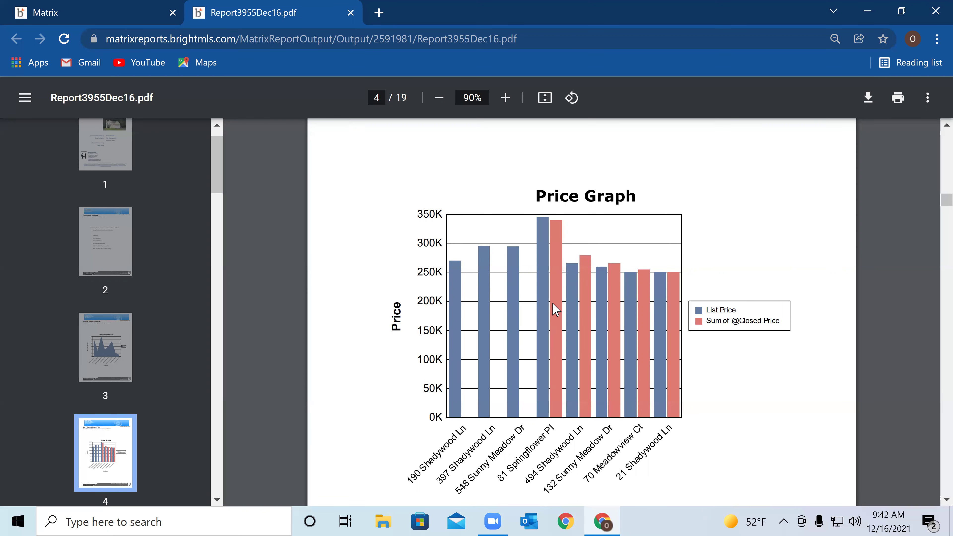
Scroll past page 4's Price Graph and footer to where page 5's CMA Pro Report begins
scroll(567, 262, "down", 2)
scroll(565, 245, "up", 2)
scroll(593, 263, "down", 2)
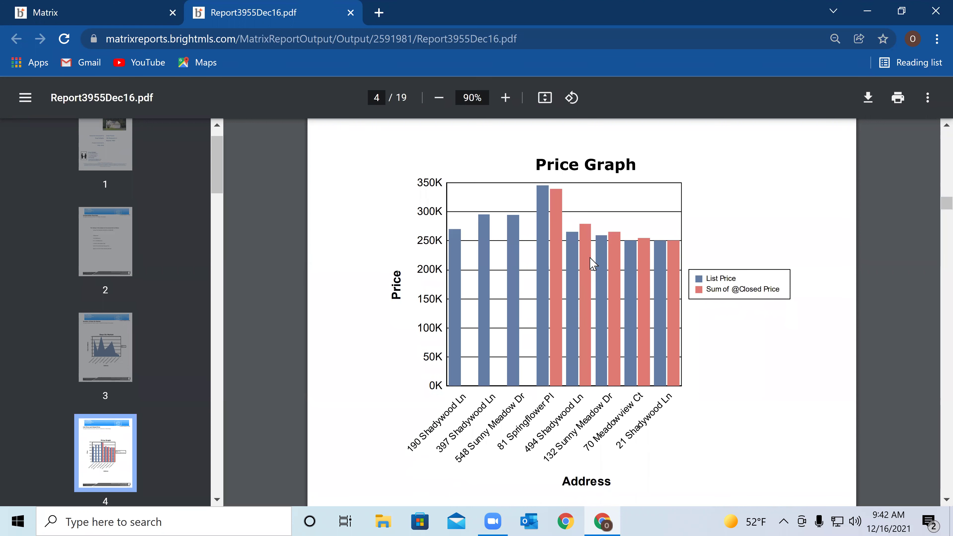
scroll(593, 264, "down", 3)
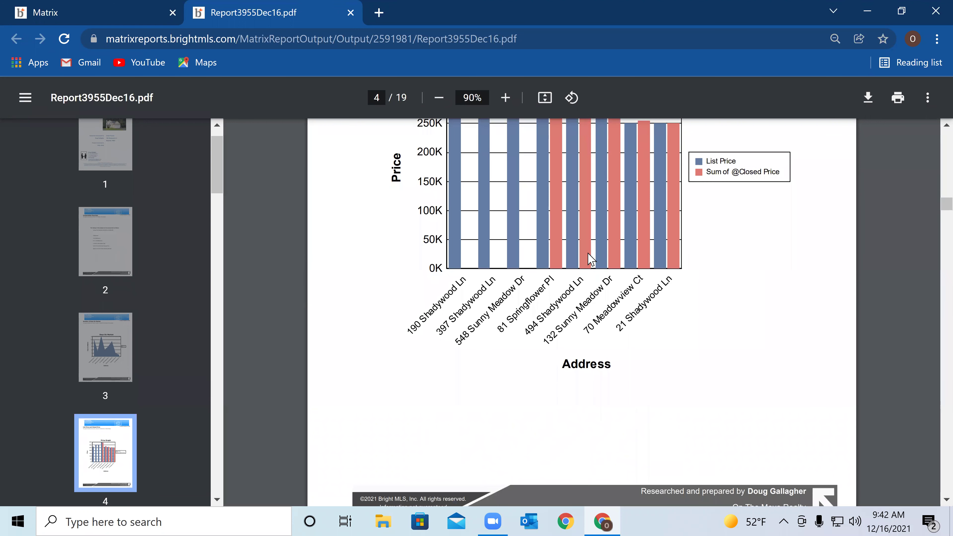
scroll(591, 259, "down", 4)
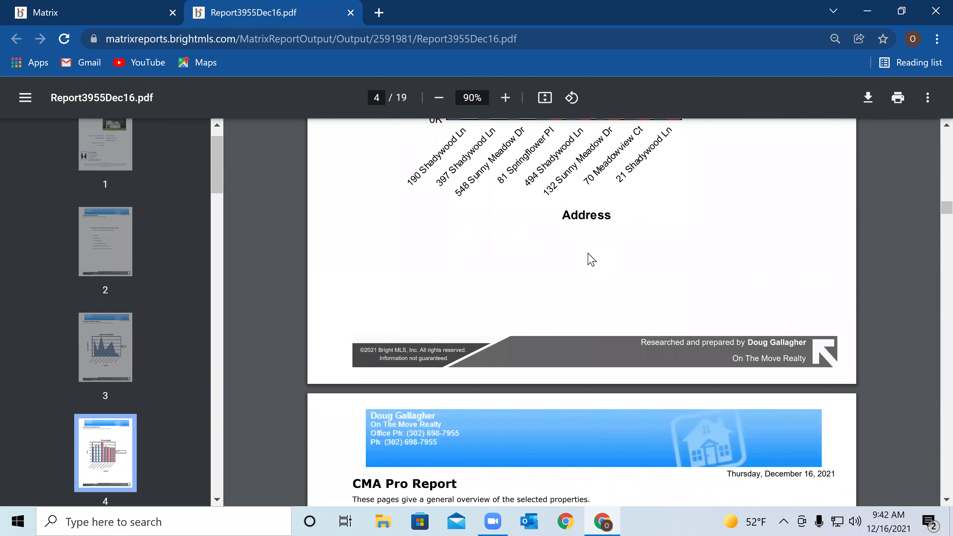
scroll(591, 260, "down", 4)
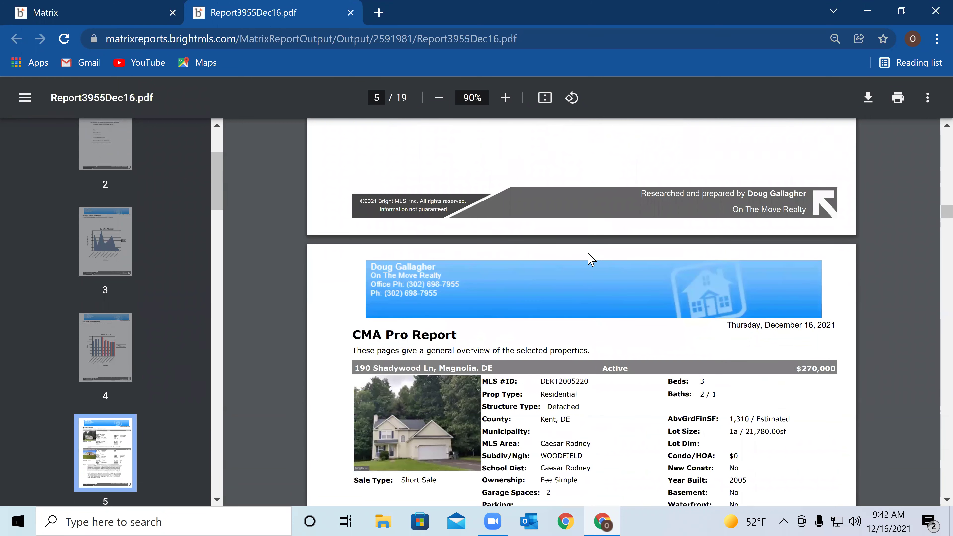
scroll(596, 251, "down", 2)
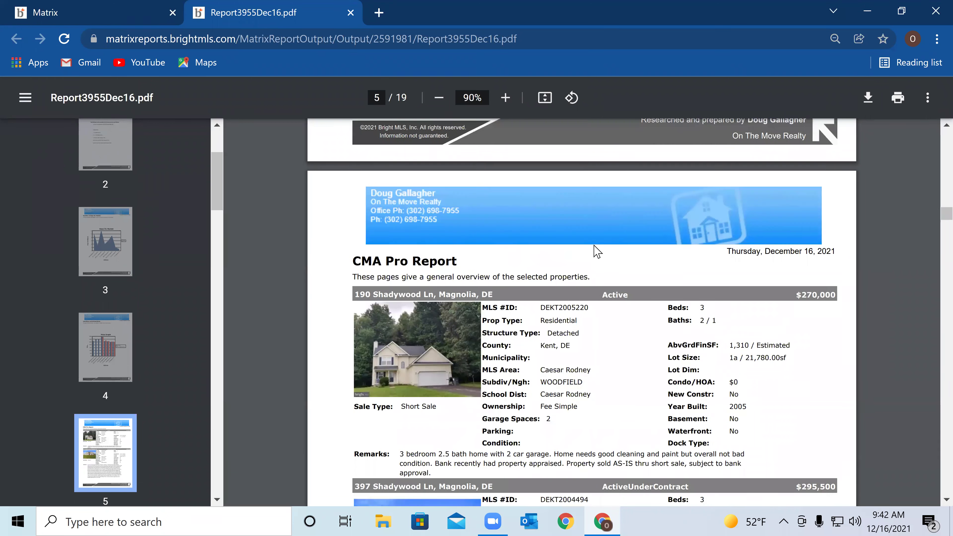
scroll(597, 251, "down", 2)
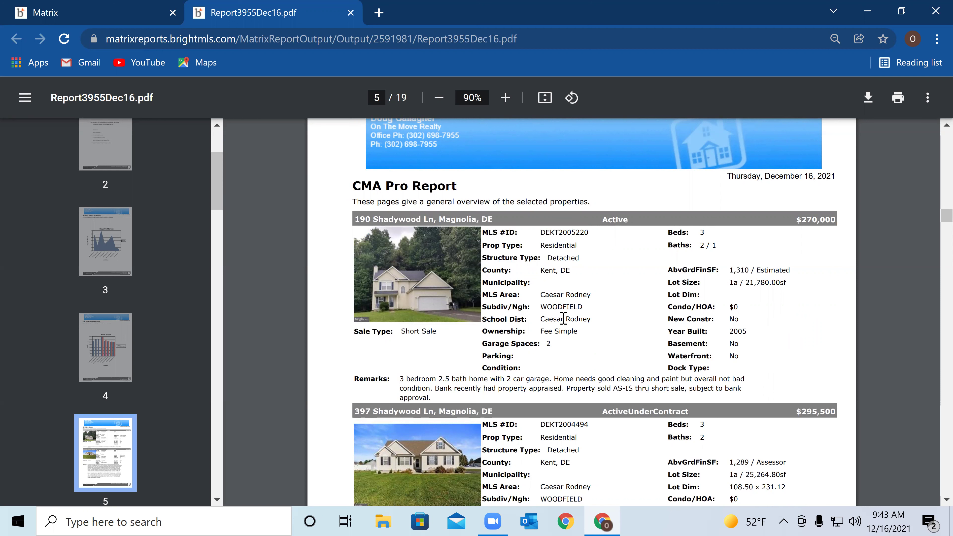
scroll(566, 318, "down", 2)
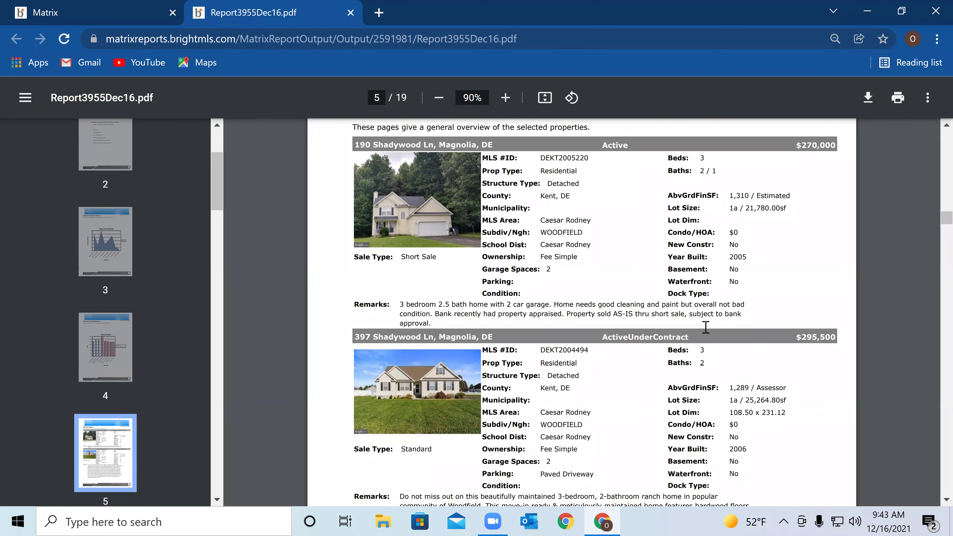
scroll(718, 386, "down", 2)
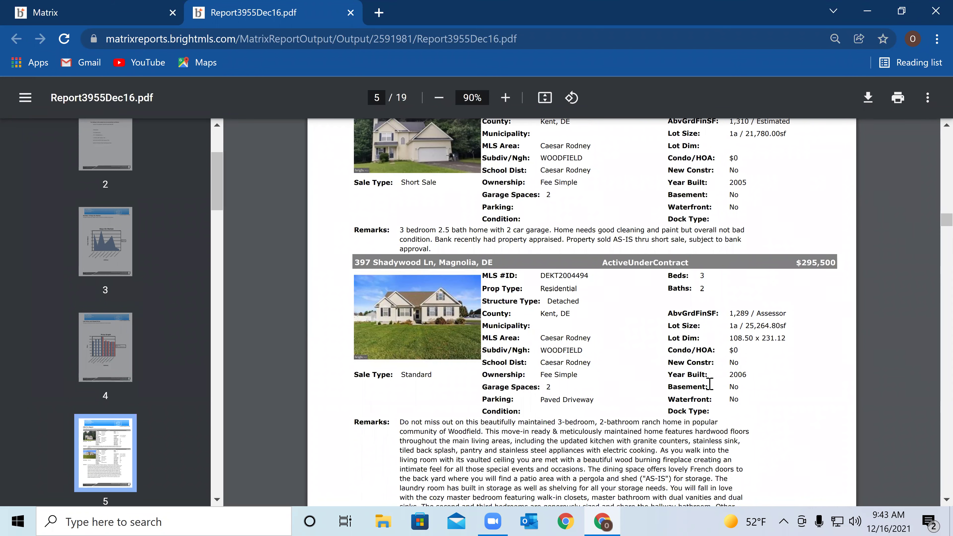
scroll(709, 384, "down", 4)
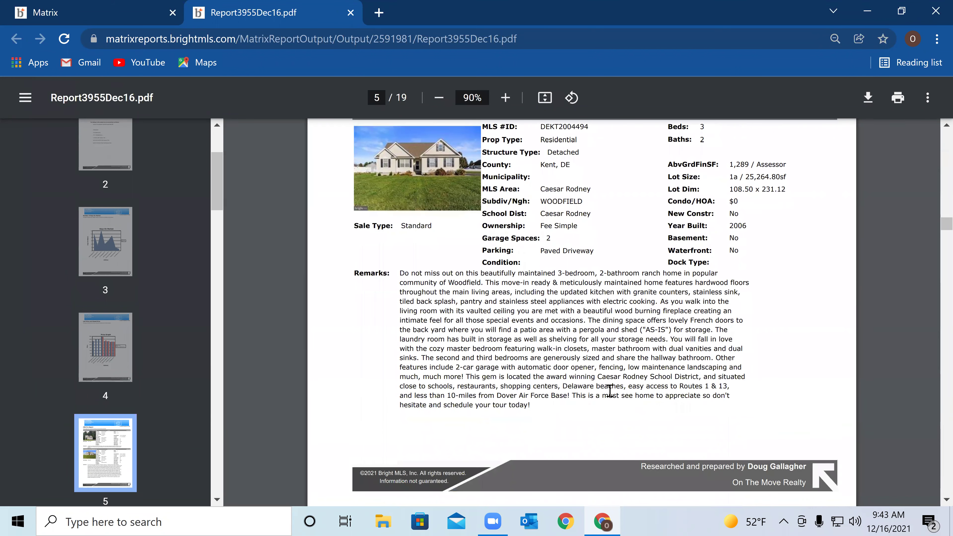
scroll(609, 393, "up", 1)
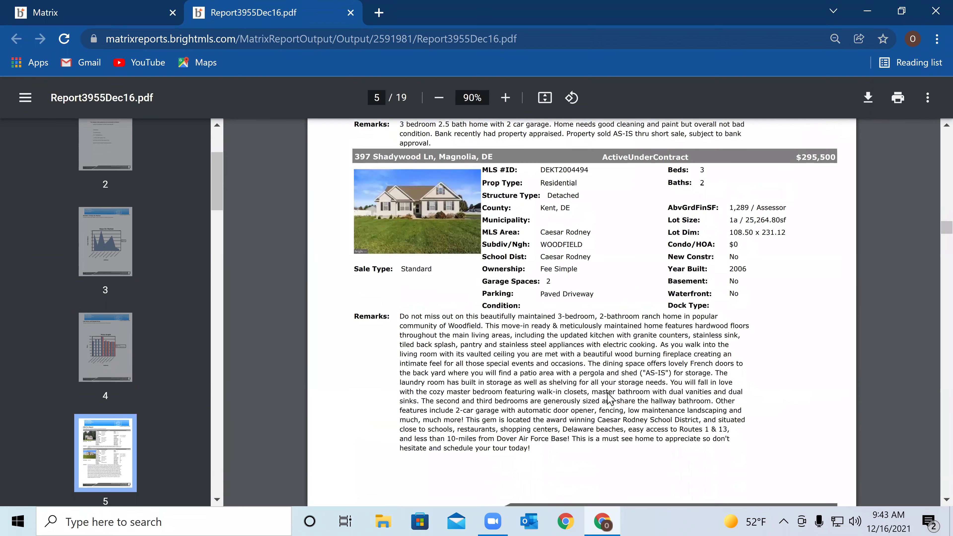
scroll(555, 382, "down", 6)
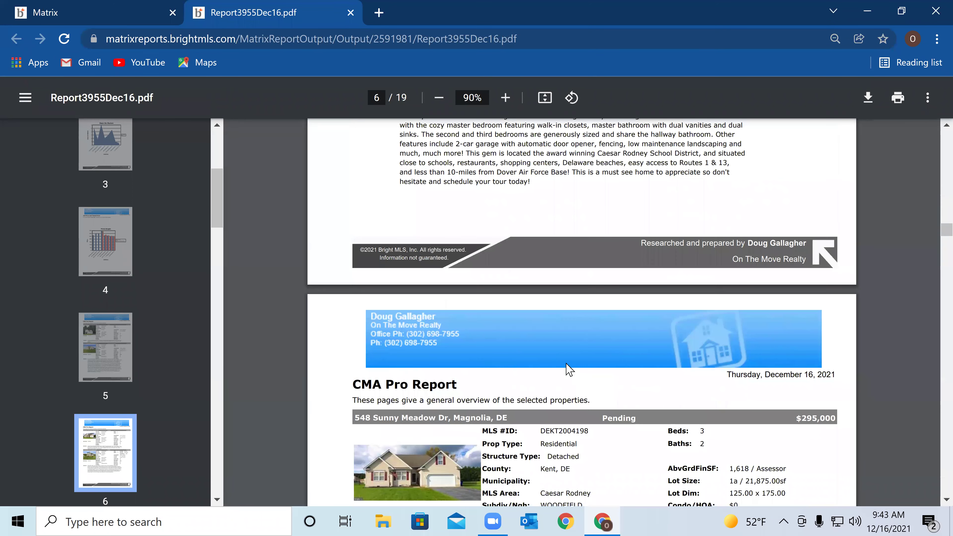
scroll(569, 370, "down", 4)
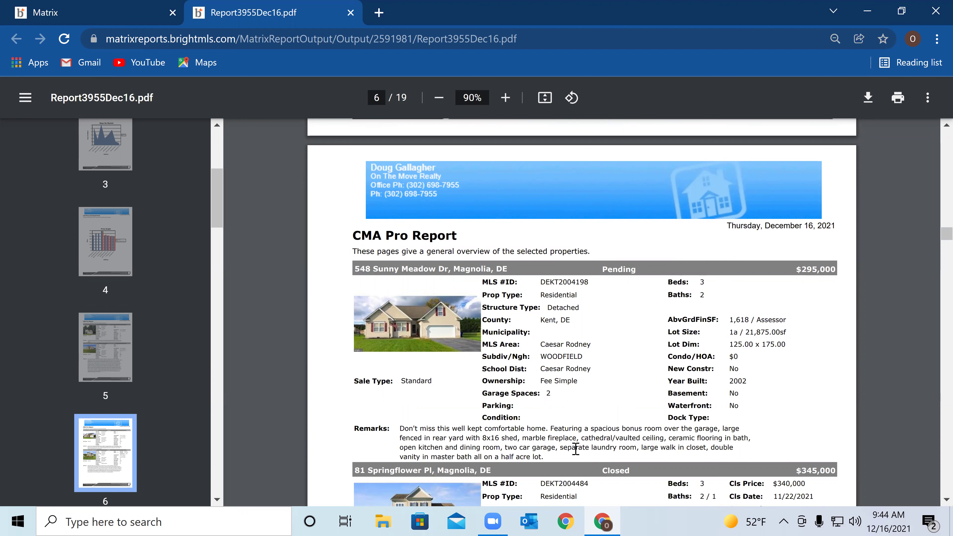
scroll(575, 449, "up", 2)
scroll(576, 448, "down", 4)
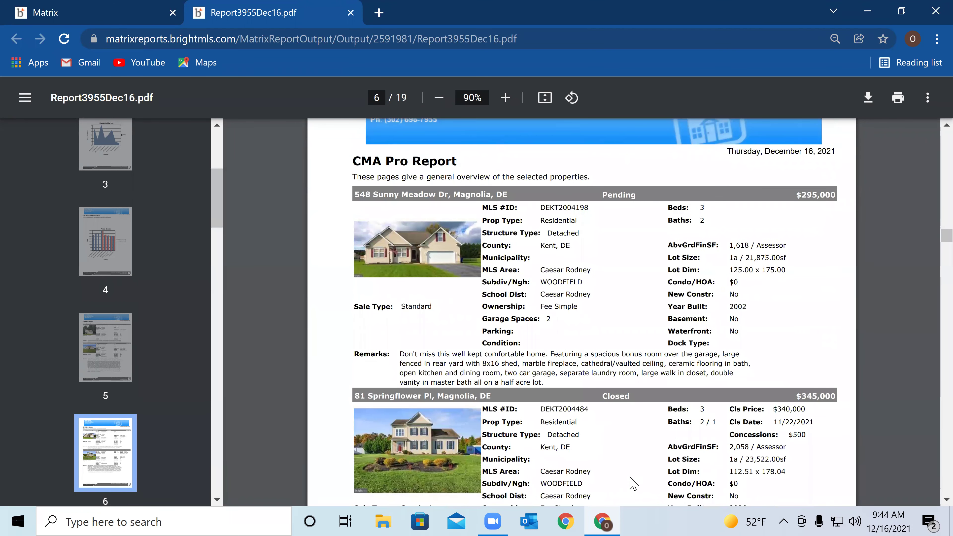
scroll(548, 435, "down", 3)
scroll(552, 436, "up", 1)
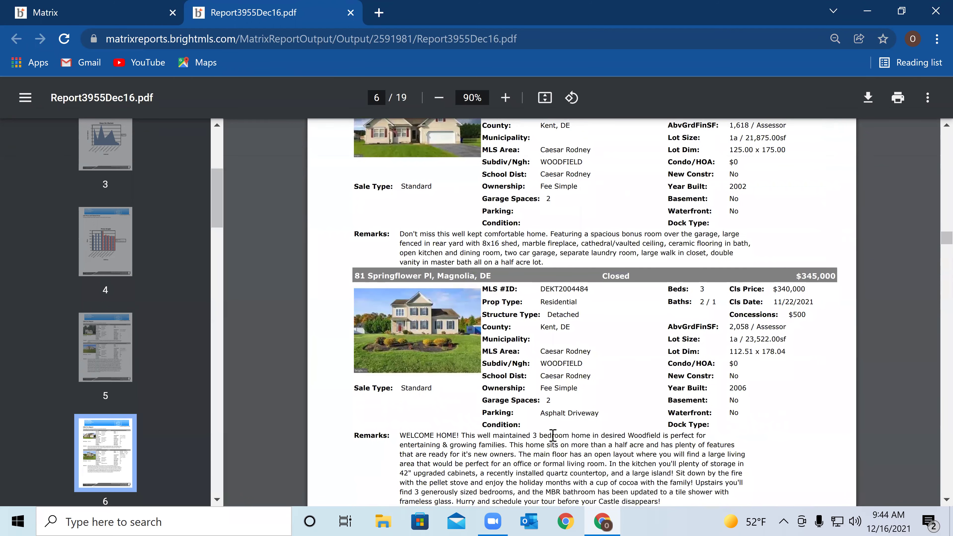
scroll(552, 436, "down", 5)
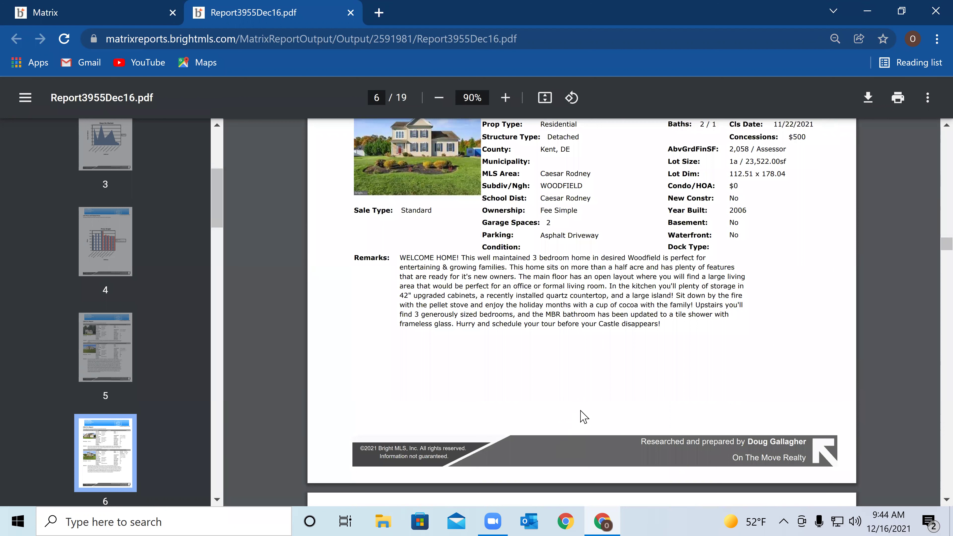
scroll(578, 409, "down", 1)
scroll(581, 415, "down", 2)
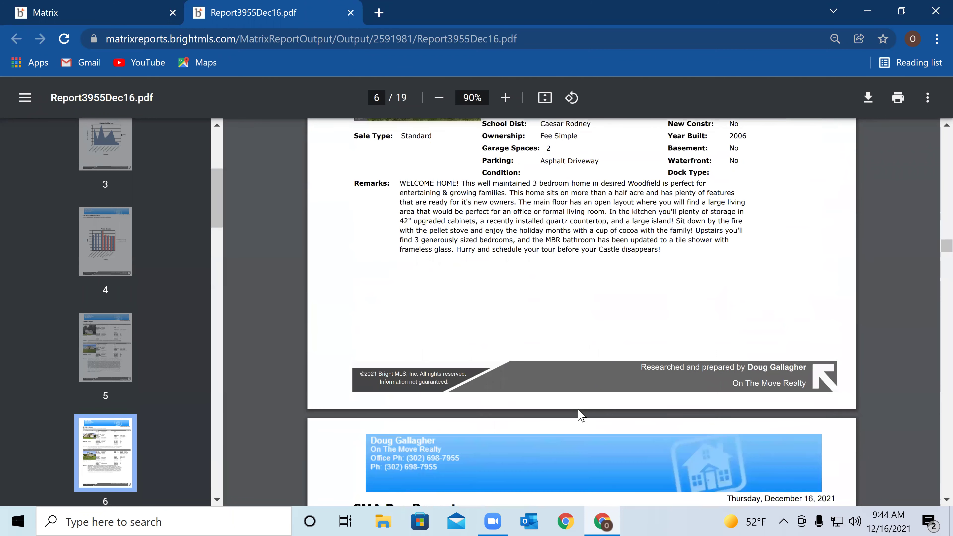
scroll(581, 415, "down", 4)
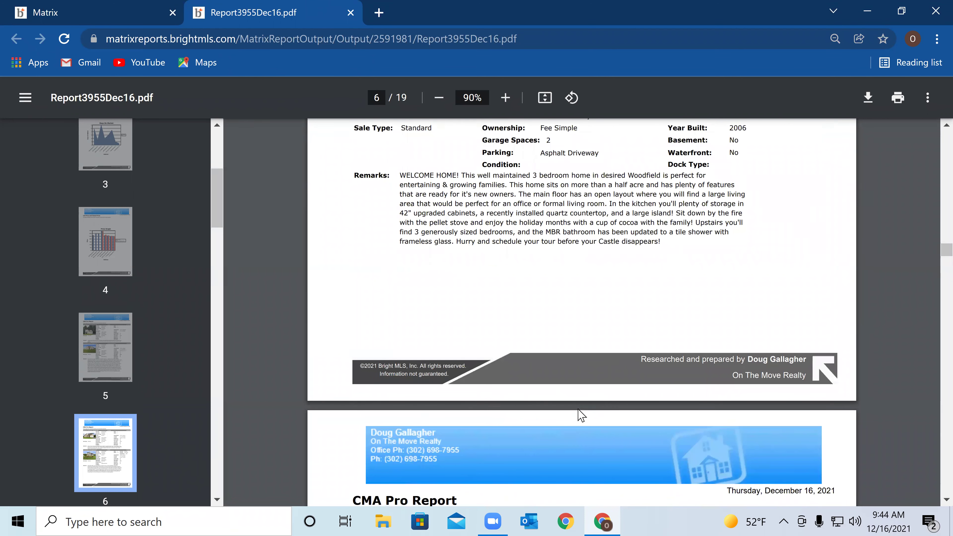
scroll(580, 411, "down", 4)
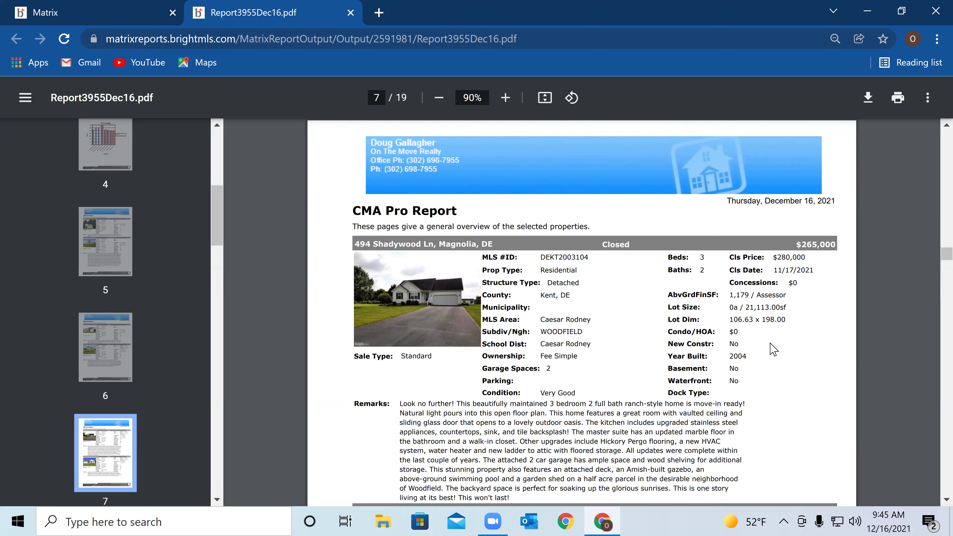
Scroll through the closed listings to page 9's summary: active $270,000, under-contract $295,500 averages
scroll(767, 355, "down", 1)
scroll(762, 359, "down", 2)
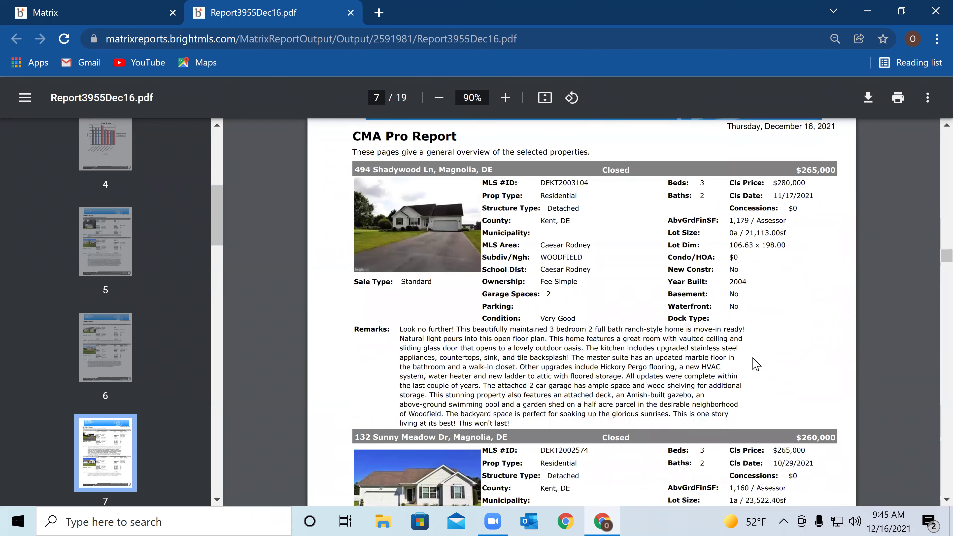
scroll(756, 364, "down", 12)
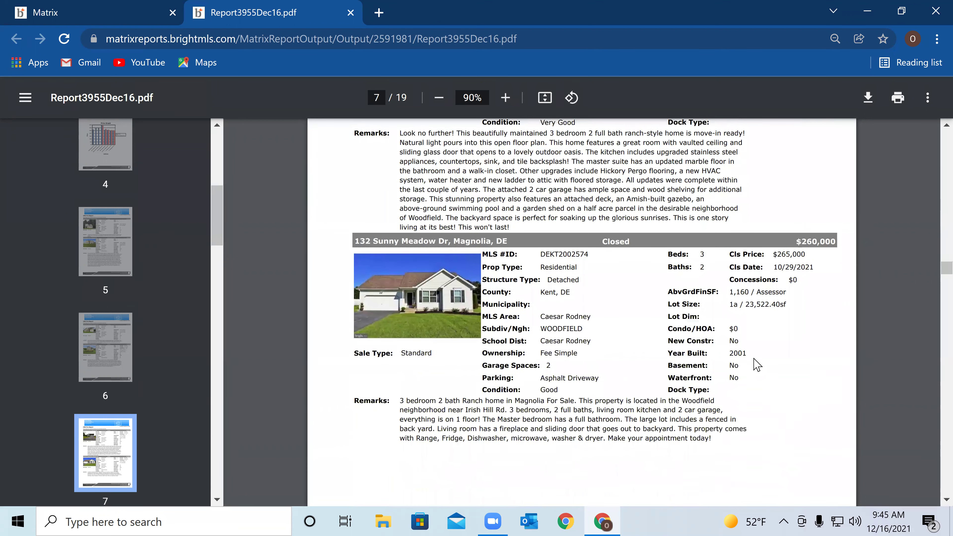
scroll(755, 360, "down", 8)
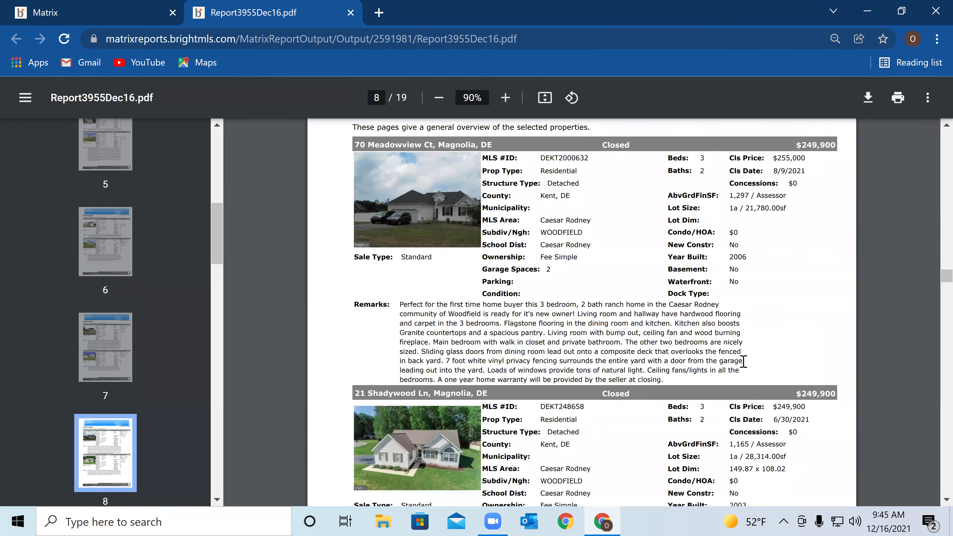
scroll(744, 362, "down", 7)
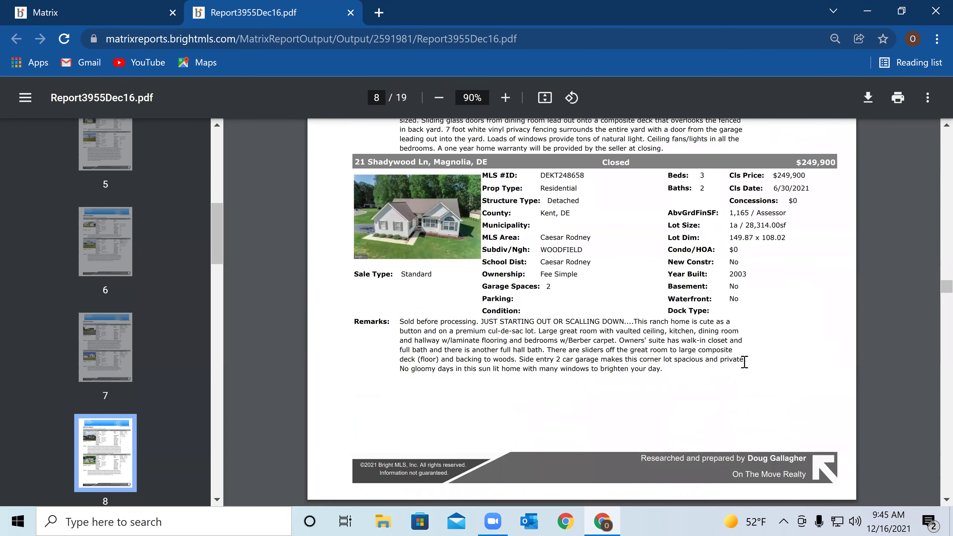
scroll(744, 362, "down", 9)
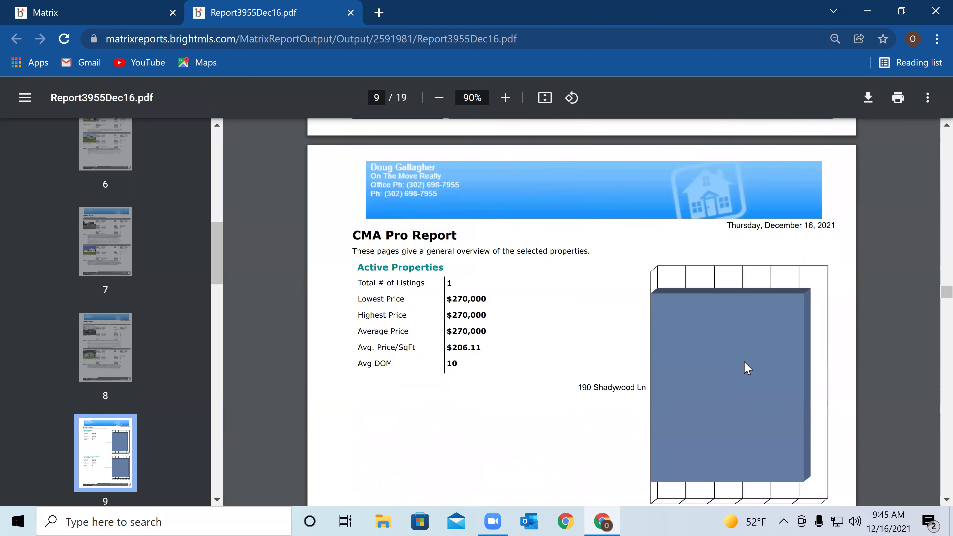
scroll(732, 358, "down", 2)
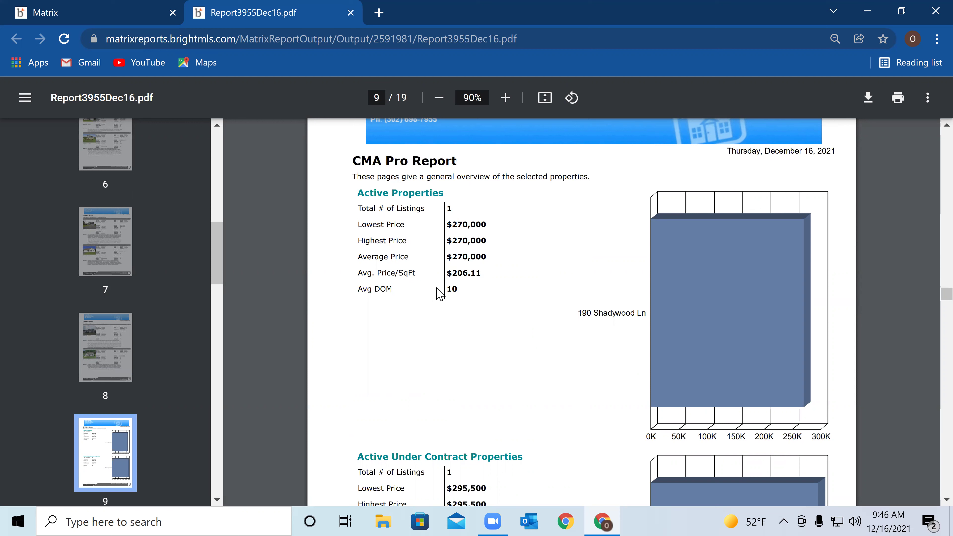
scroll(523, 249, "down", 1)
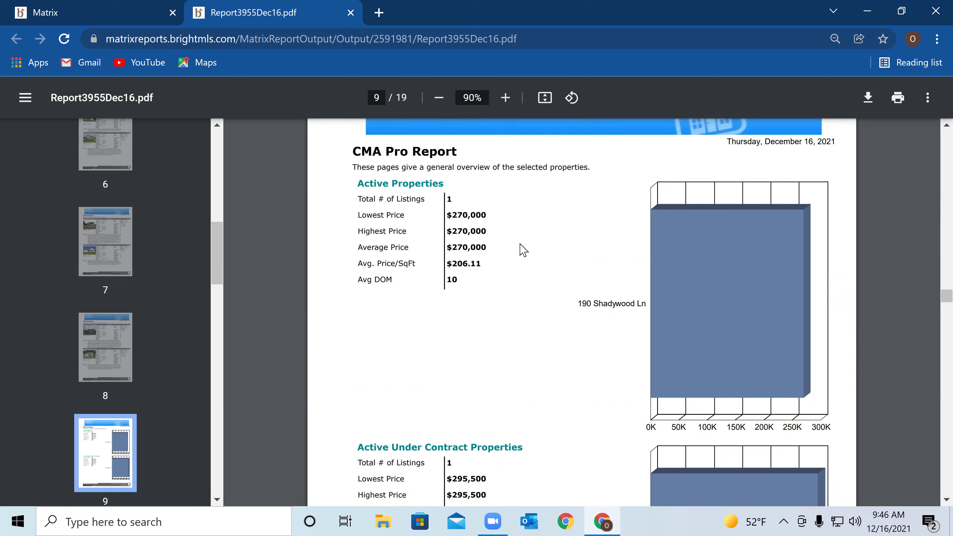
scroll(524, 249, "down", 3)
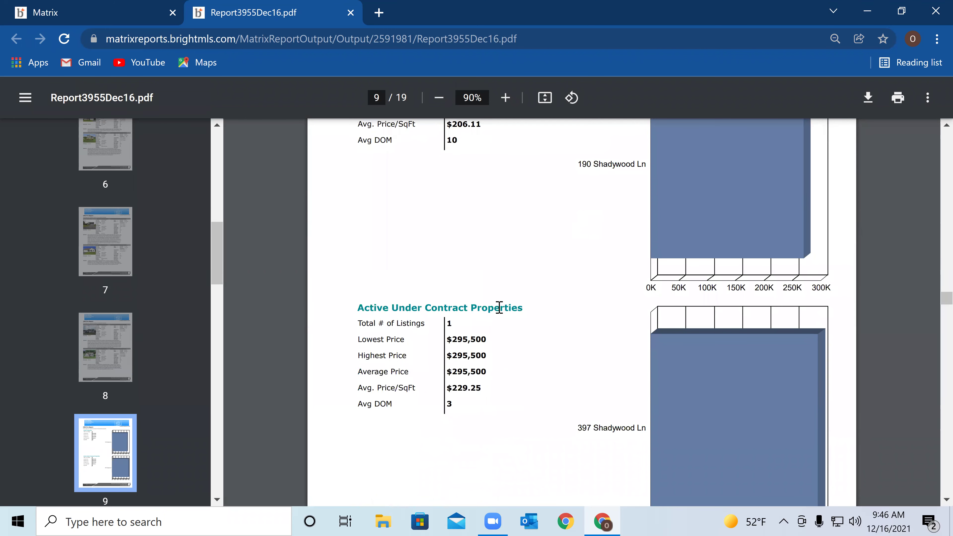
Scroll to page 10's Closed Properties summary: 5 listings averaging $277,980, $208.45 per sq ft
scroll(453, 319, "down", 2)
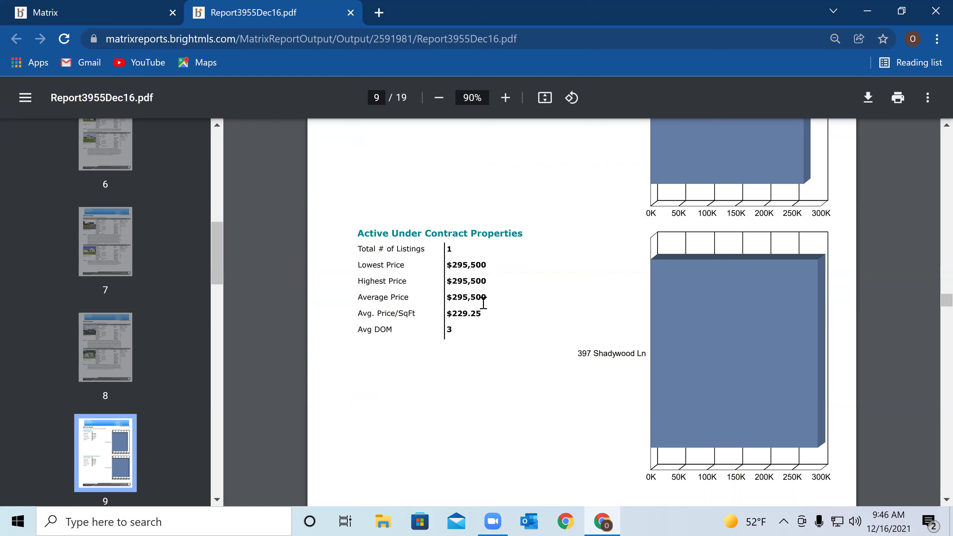
scroll(487, 301, "down", 4)
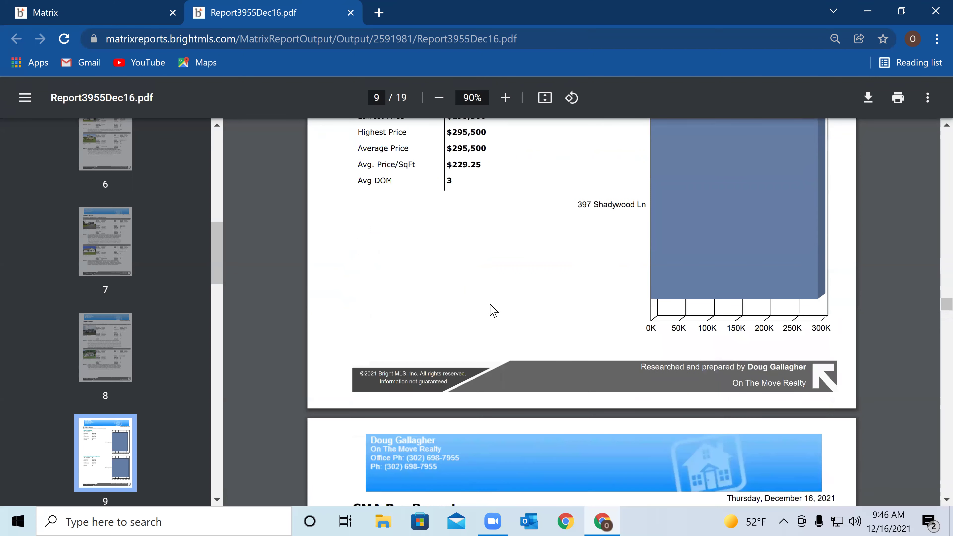
scroll(492, 303, "down", 2)
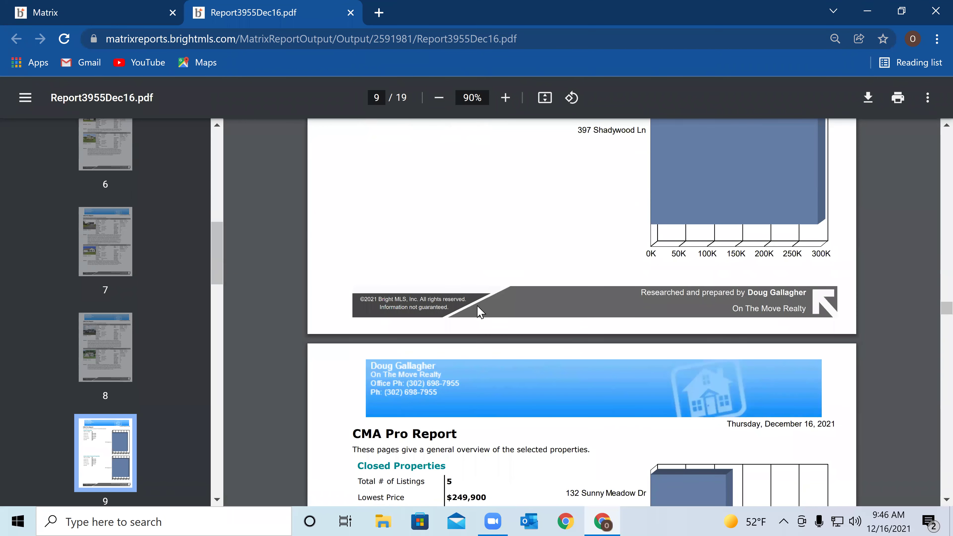
scroll(477, 311, "down", 6)
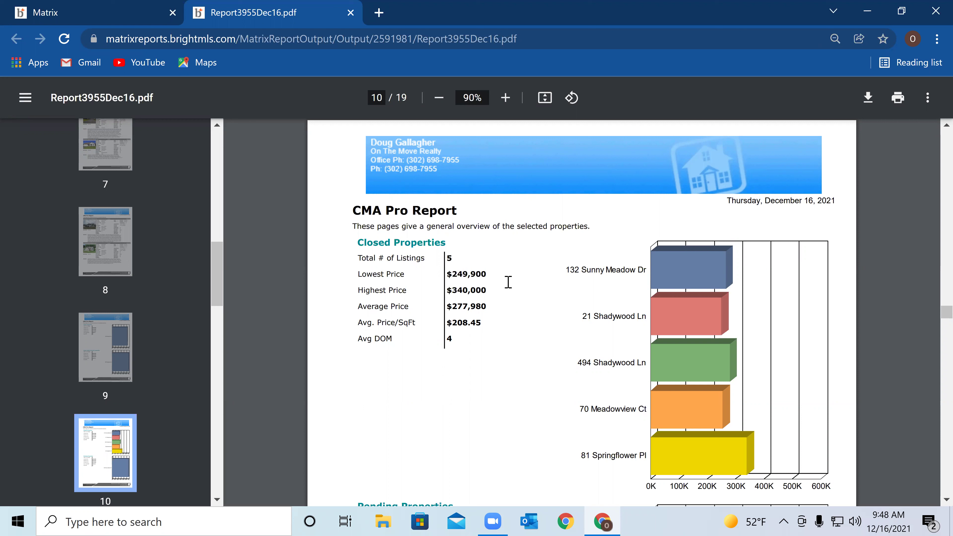
Scroll back up from page 10 to the page 3 charts
scroll(508, 289, "up", 15)
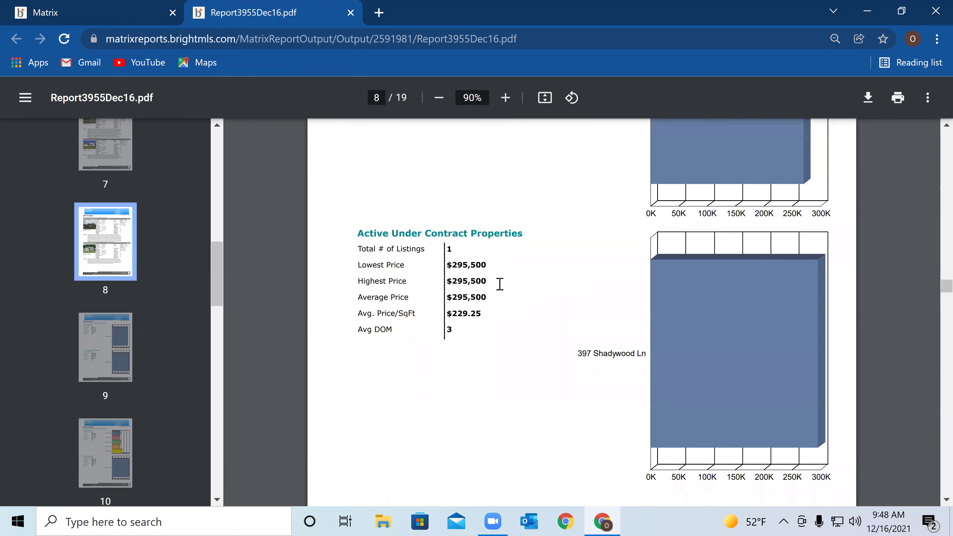
scroll(500, 284, "up", 15)
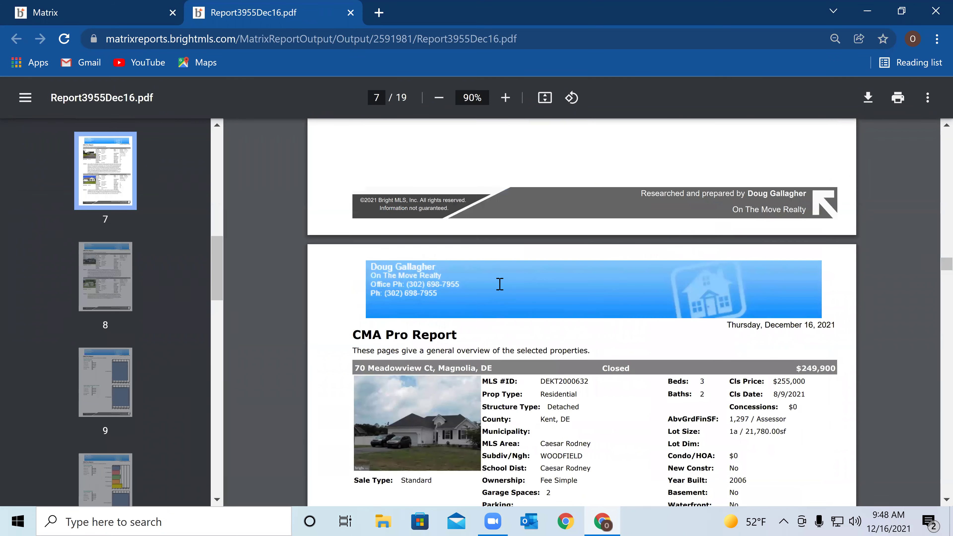
scroll(500, 284, "up", 20)
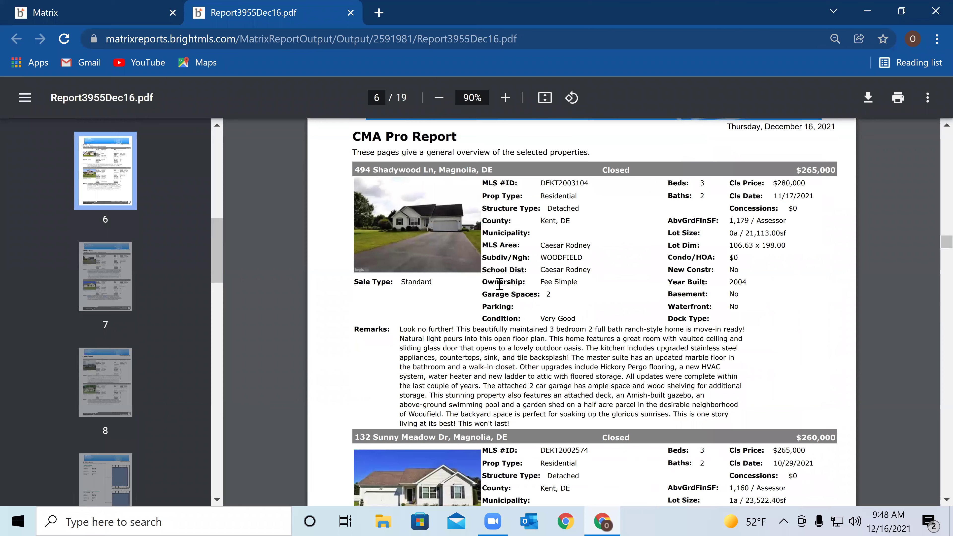
scroll(500, 288, "up", 15)
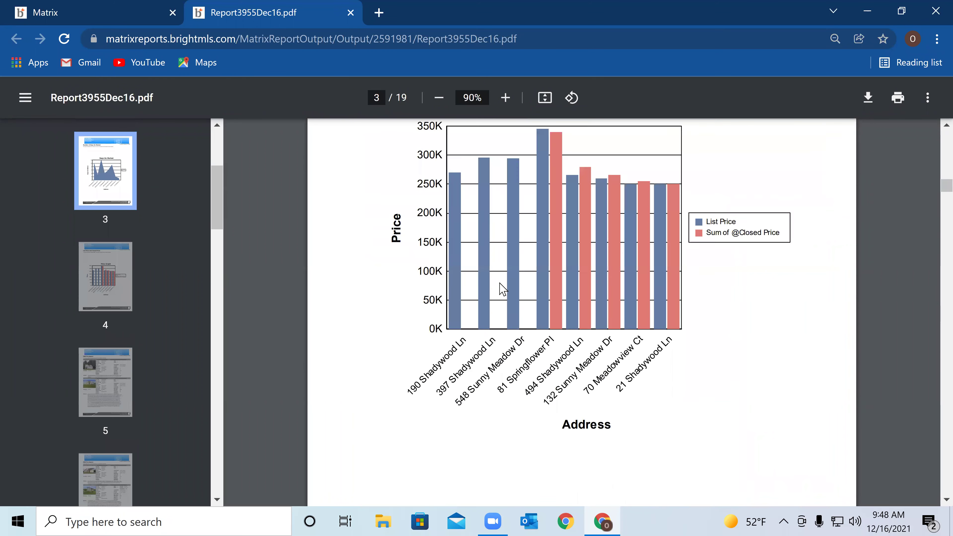
Scroll down past page 4's Price Graph to the start of page 5's CMA Pro Report
scroll(500, 284, "down", 8)
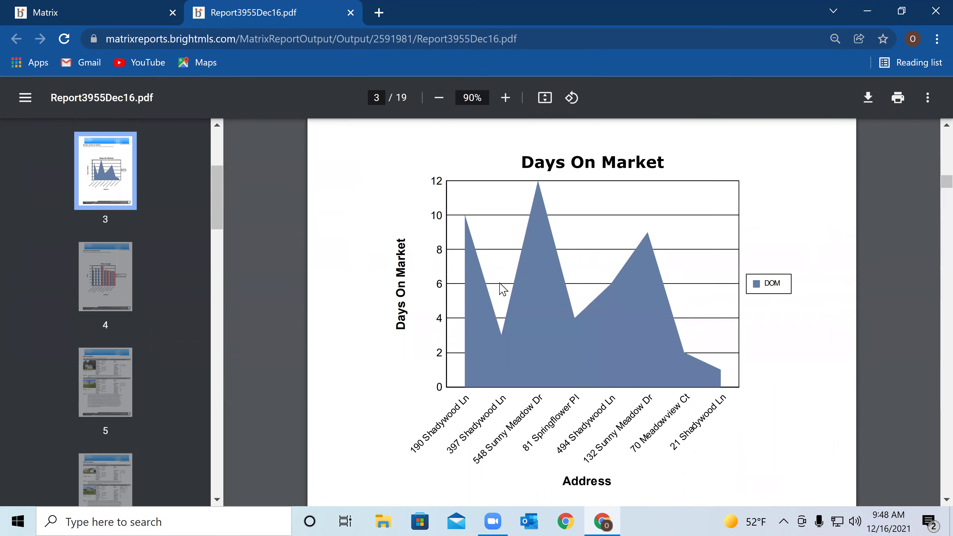
scroll(503, 290, "down", 8)
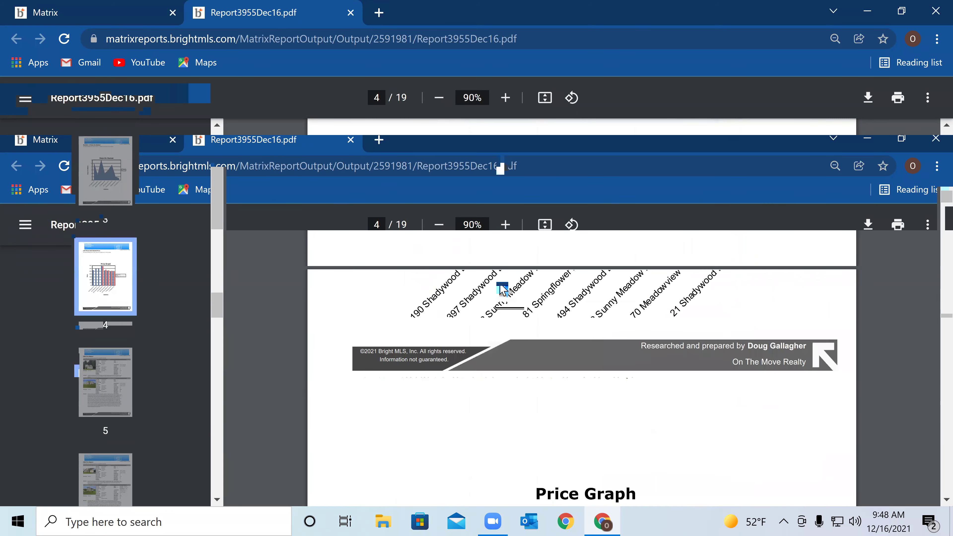
scroll(503, 289, "down", 10)
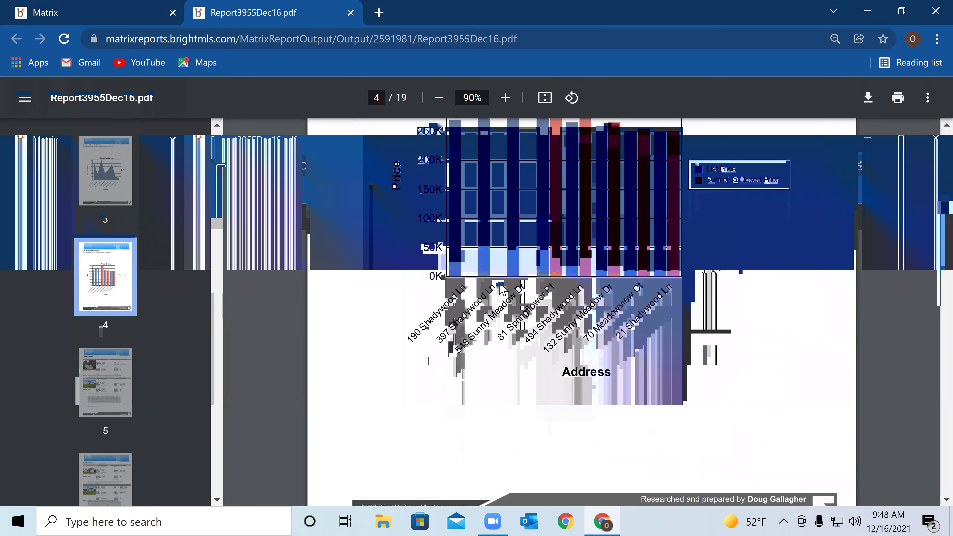
scroll(502, 289, "down", 10)
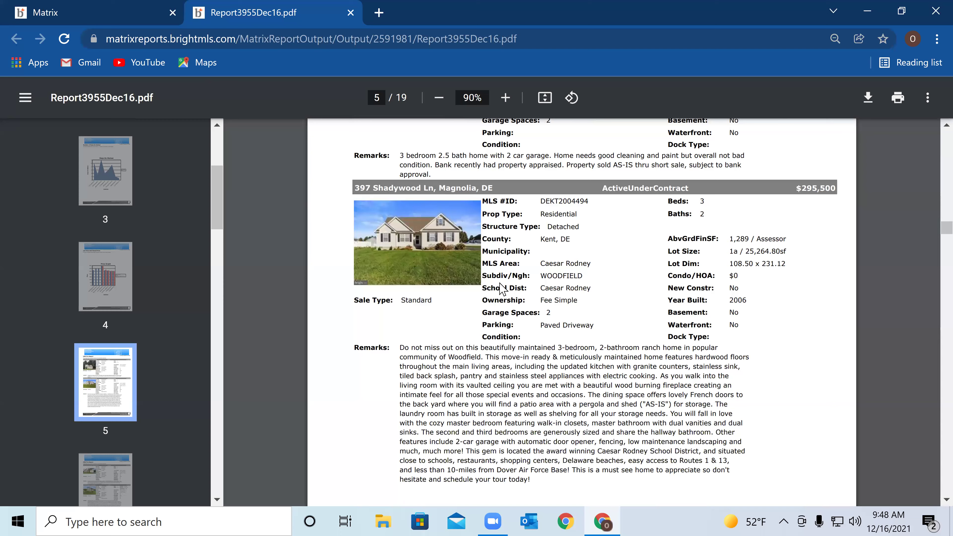
scroll(502, 289, "up", 8)
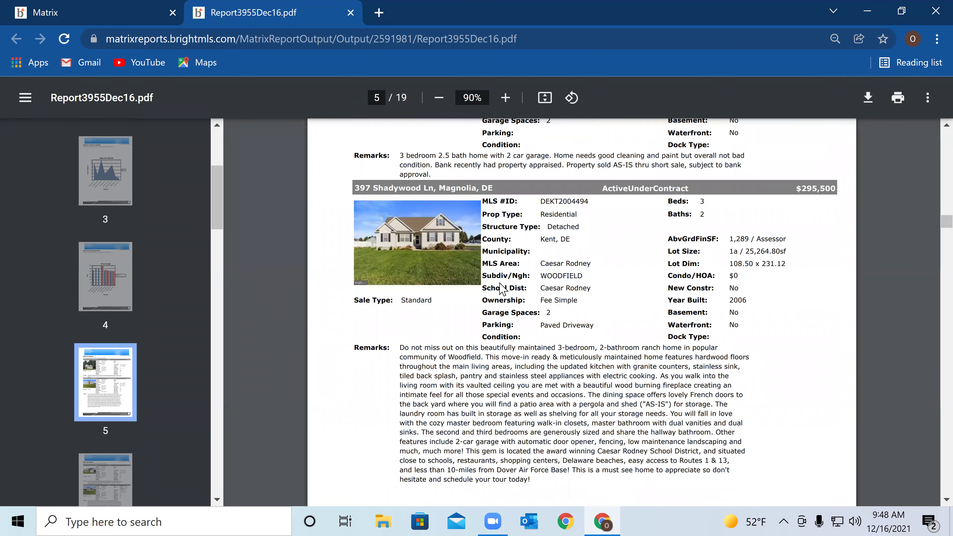
scroll(503, 290, "up", 5)
scroll(503, 289, "up", 8)
scroll(503, 289, "down", 4)
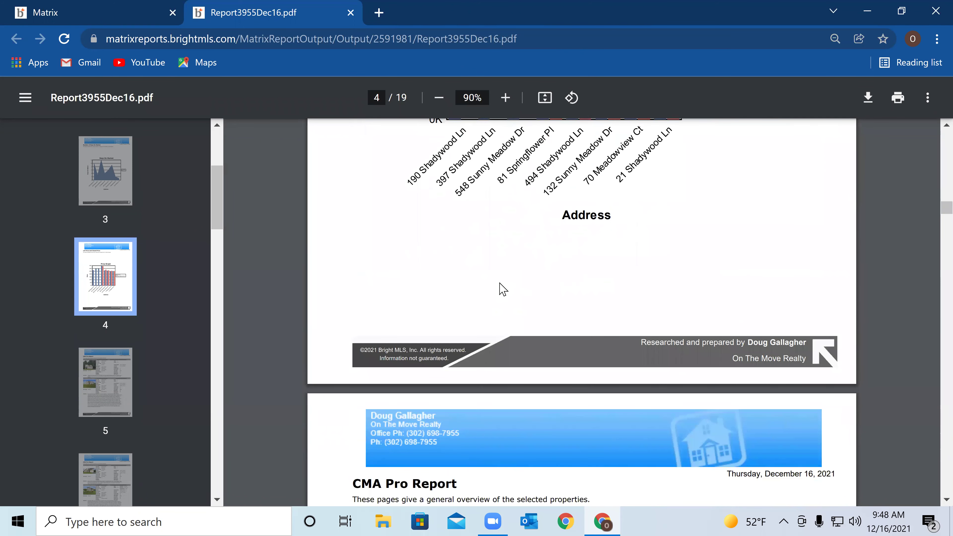
scroll(503, 289, "down", 4)
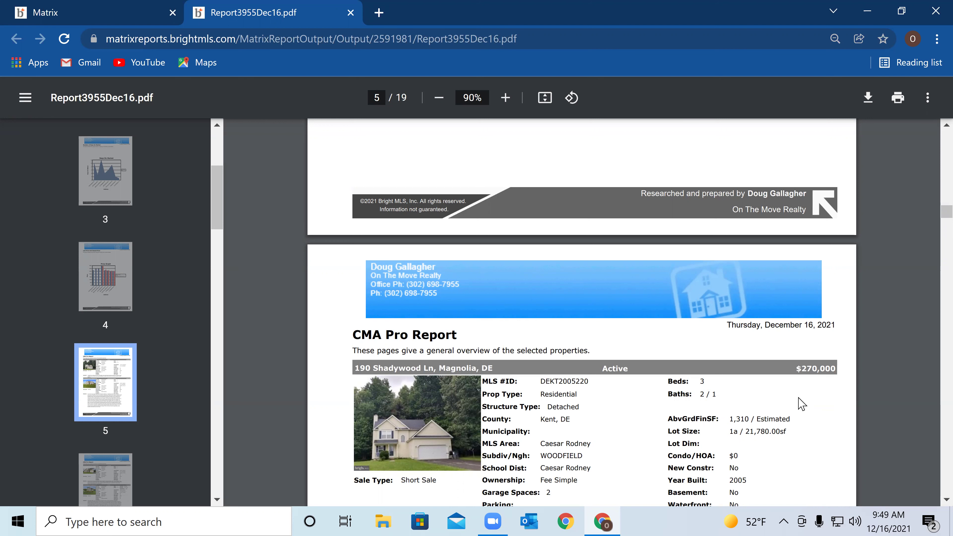
scroll(801, 403, "down", 2)
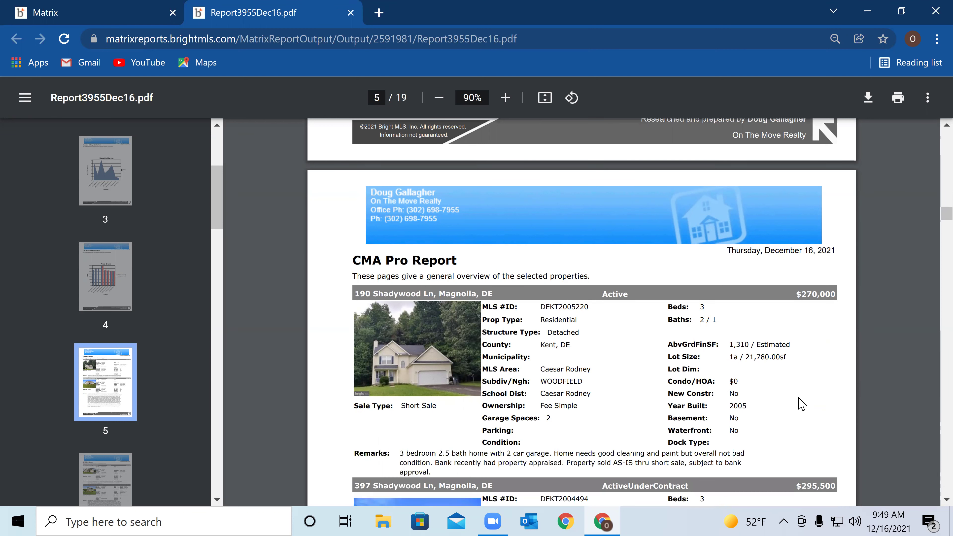
scroll(802, 404, "down", 4)
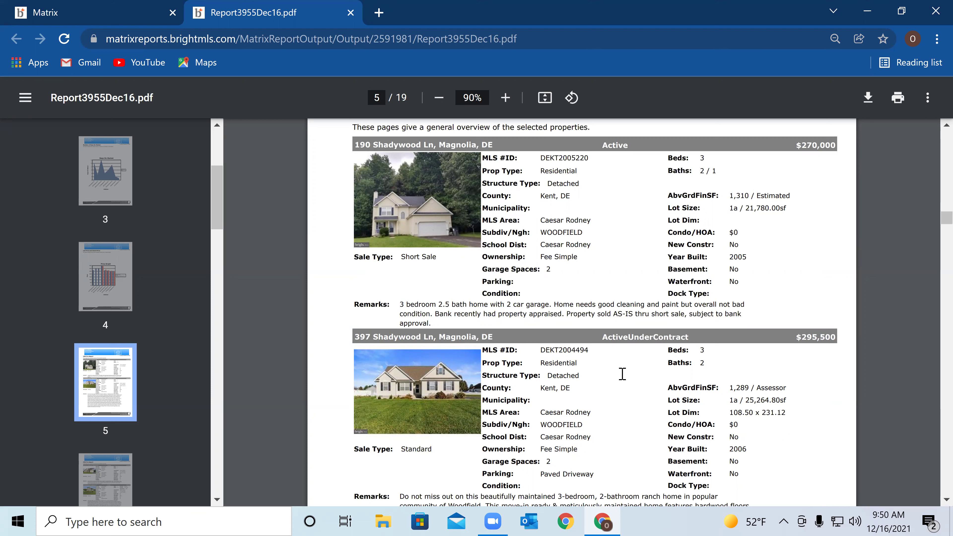
Scroll through pages 5–8 to page 9's Active Properties: 1 listing, $270,000, $206.11 per sq ft
scroll(625, 373, "down", 4)
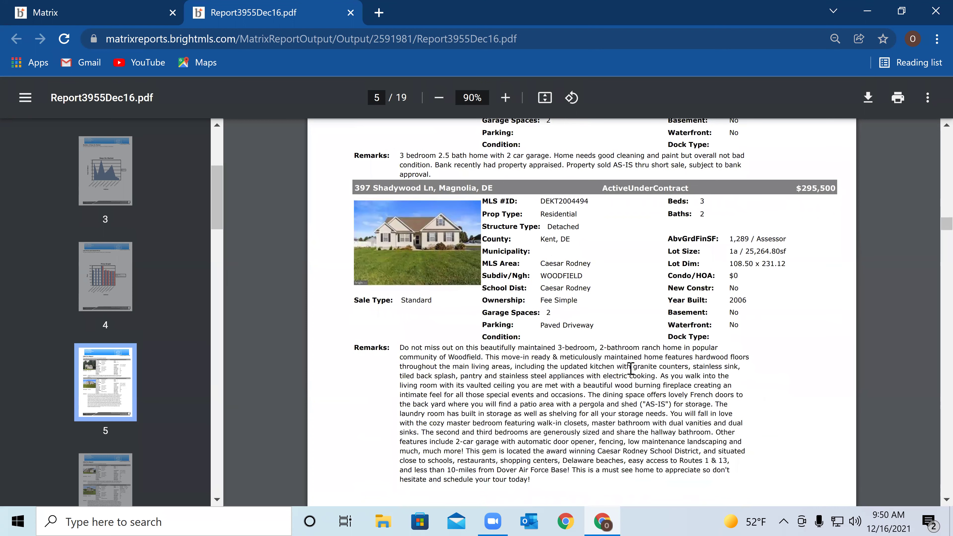
scroll(632, 373, "down", 8)
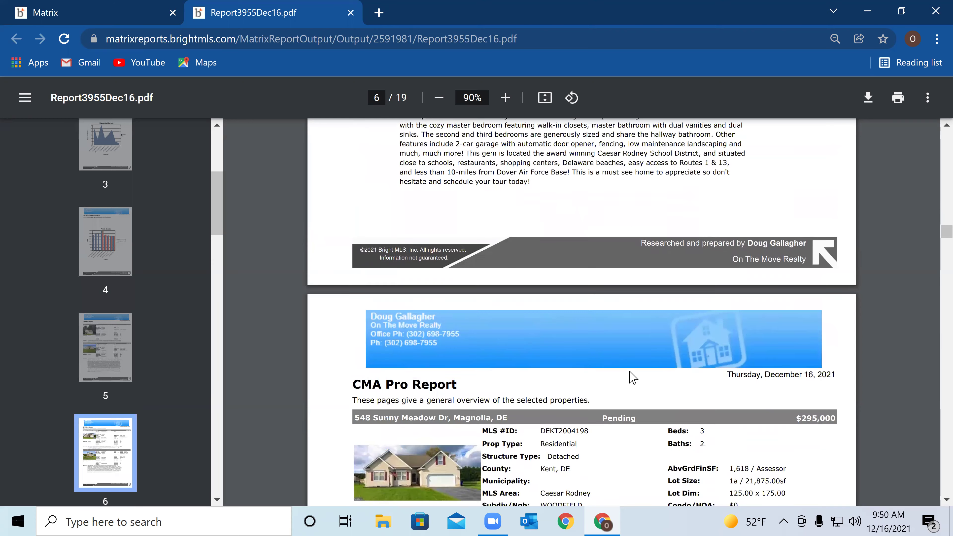
scroll(631, 375, "down", 5)
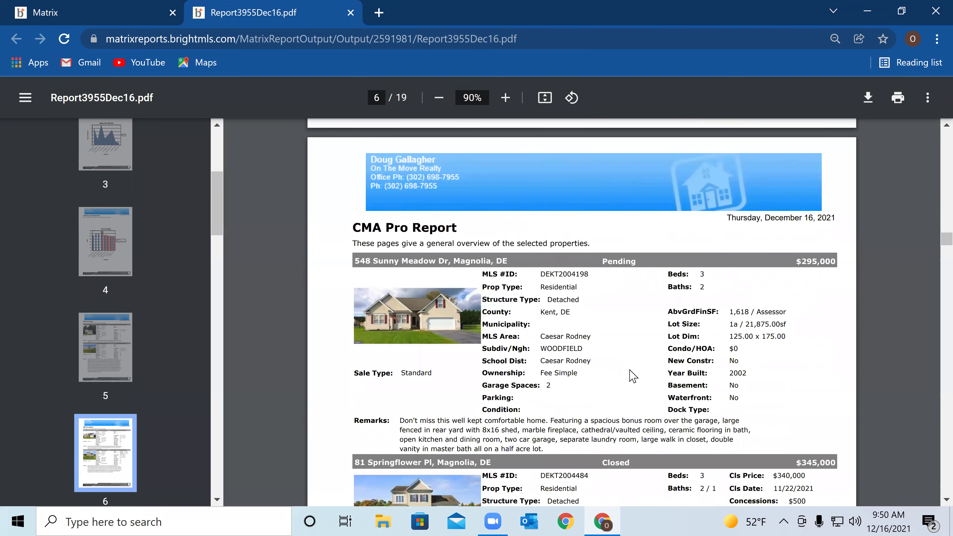
scroll(630, 371, "down", 20)
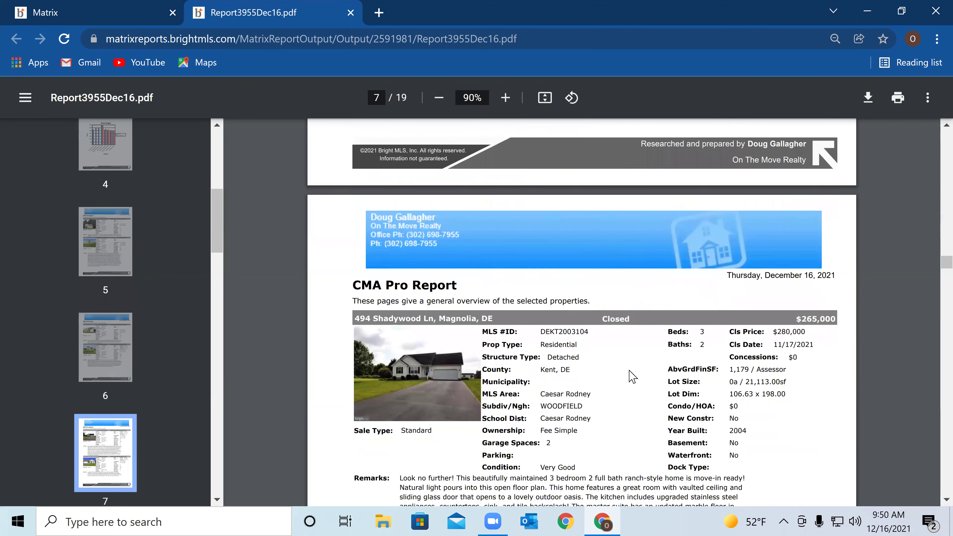
scroll(631, 373, "down", 20)
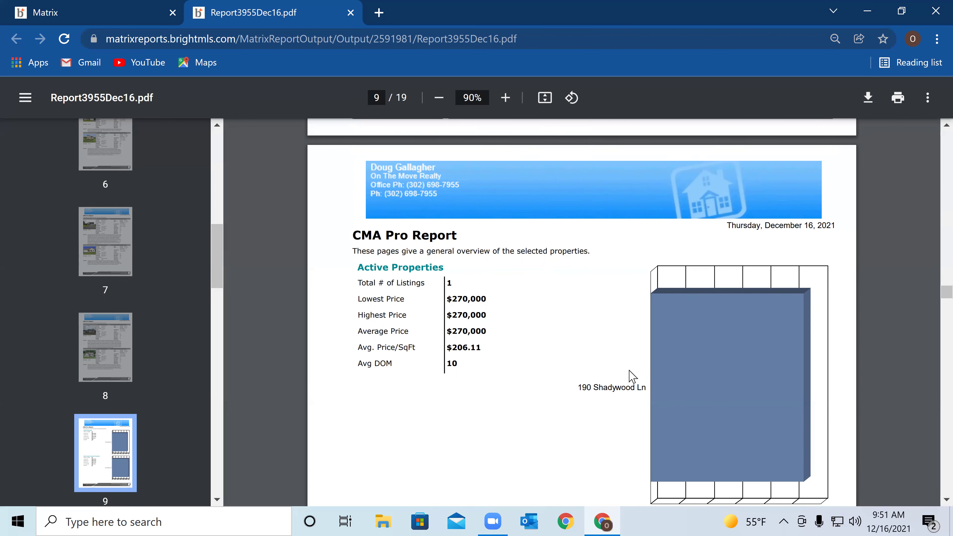
Scroll to page 11's Summary Graph/Analysis of average, minimum and maximum prices
scroll(631, 373, "down", 5)
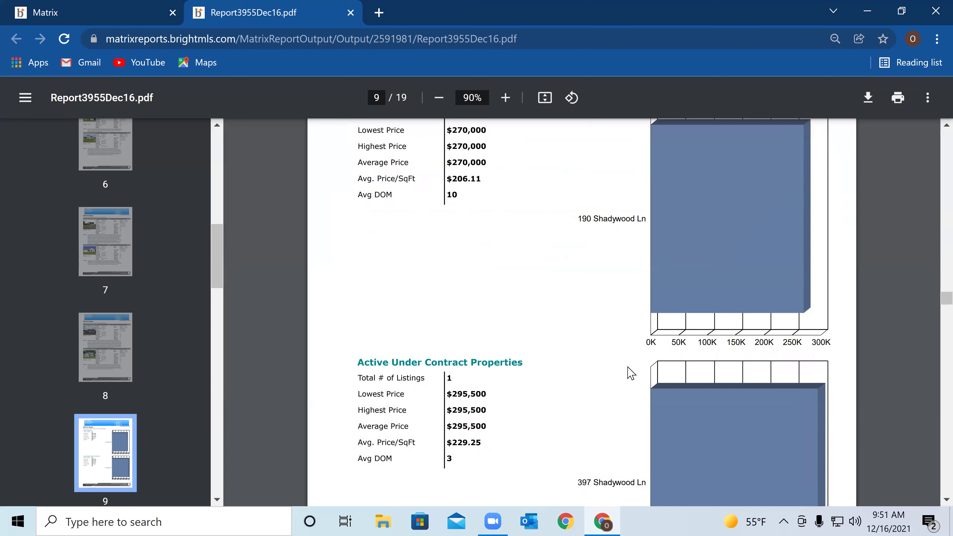
scroll(630, 374, "down", 2)
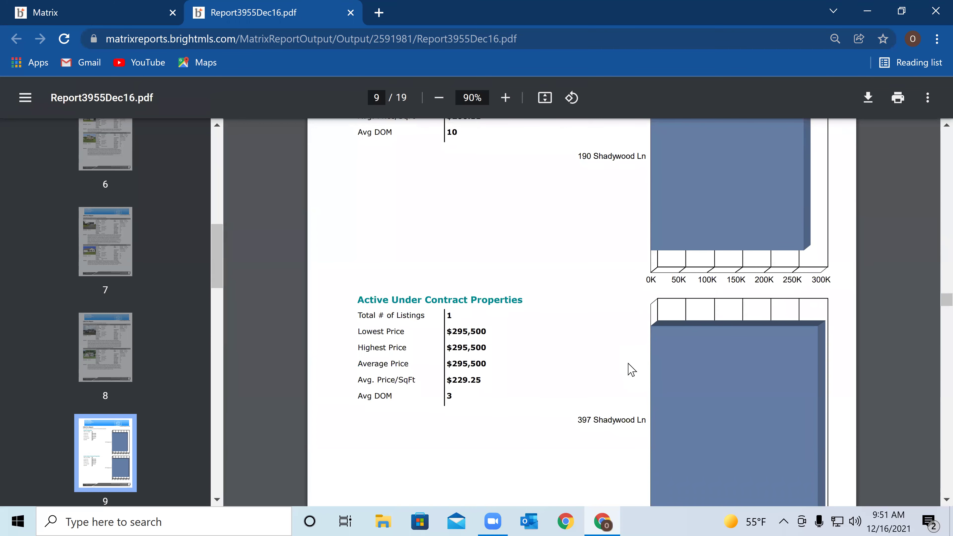
scroll(631, 370, "down", 13)
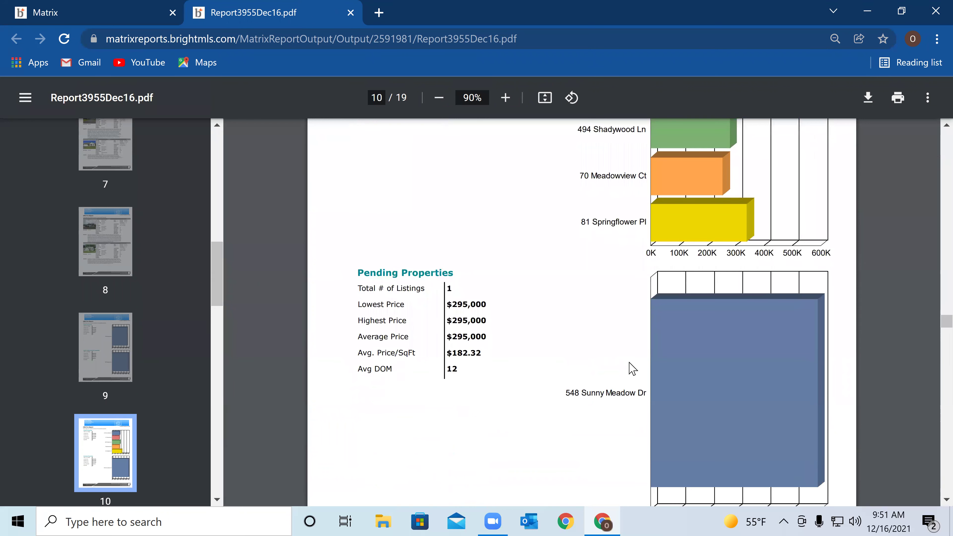
scroll(632, 369, "down", 3)
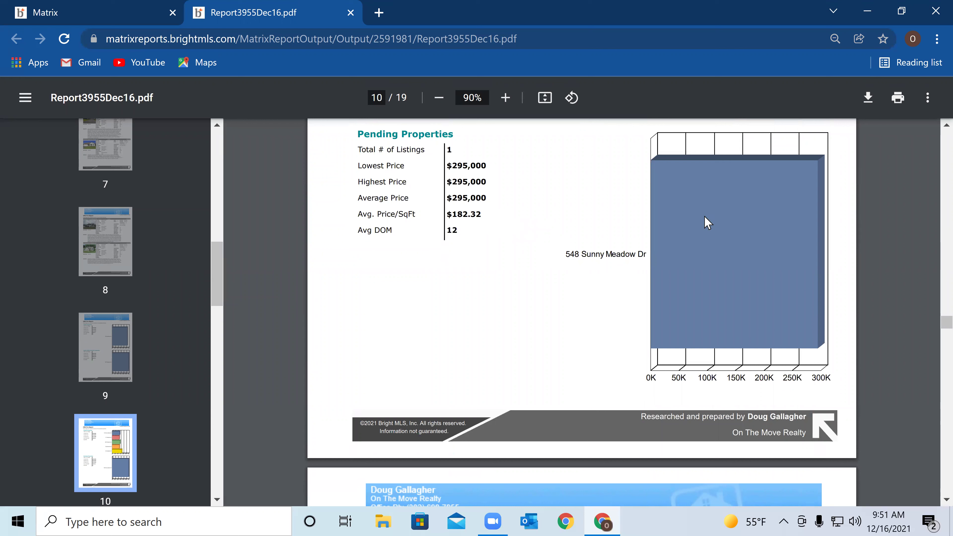
scroll(719, 237, "down", 3)
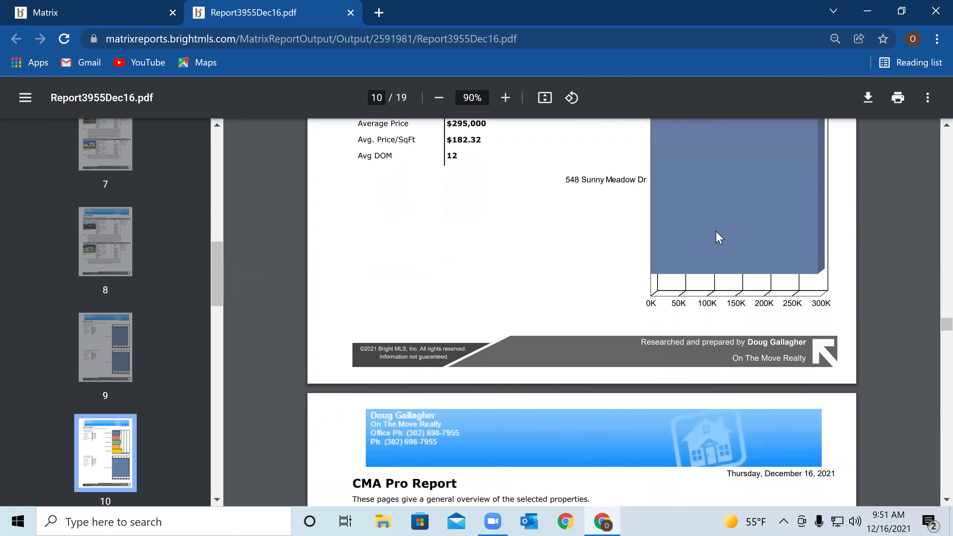
scroll(717, 237, "down", 8)
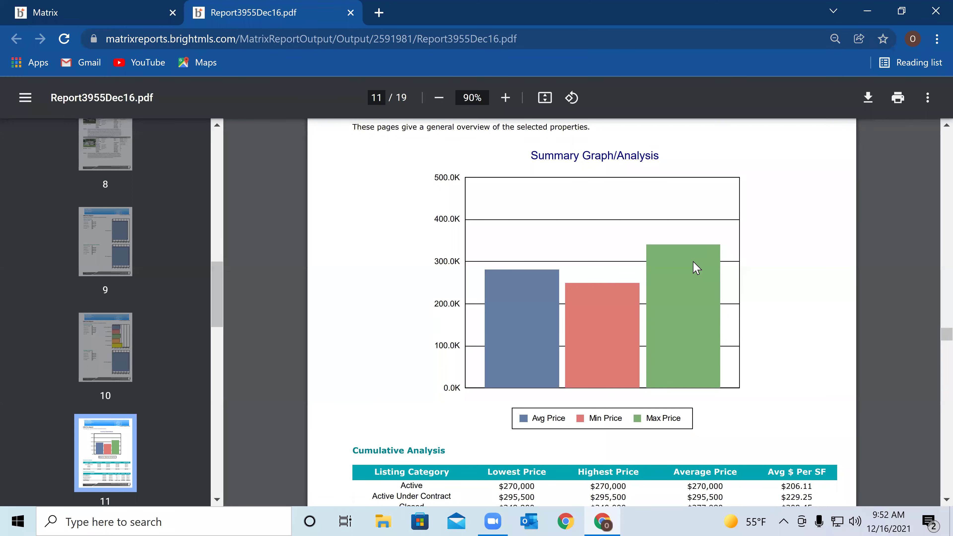
Read the Cumulative and Closed Property Analysis tables, continuing to page 12's Property Summary
scroll(696, 267, "down", 4)
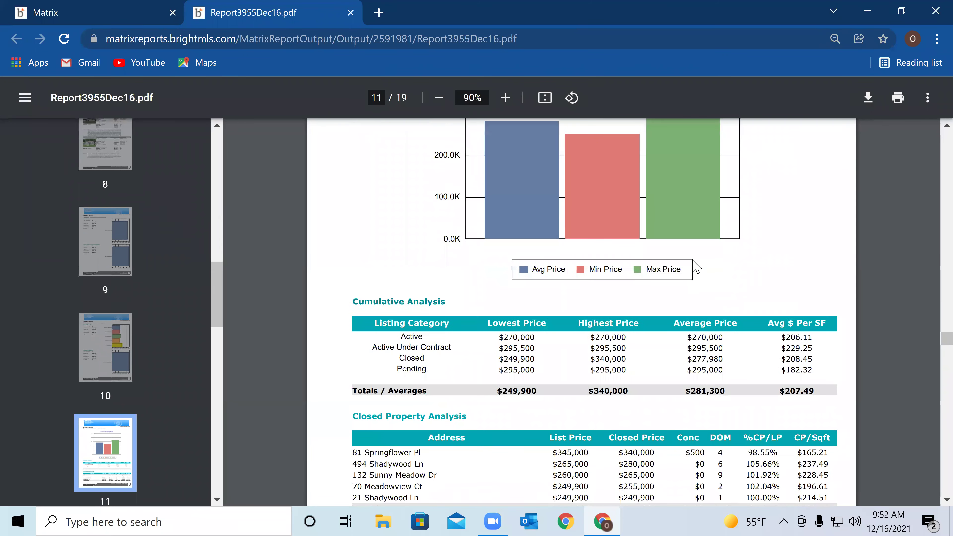
scroll(672, 223, "up", 4)
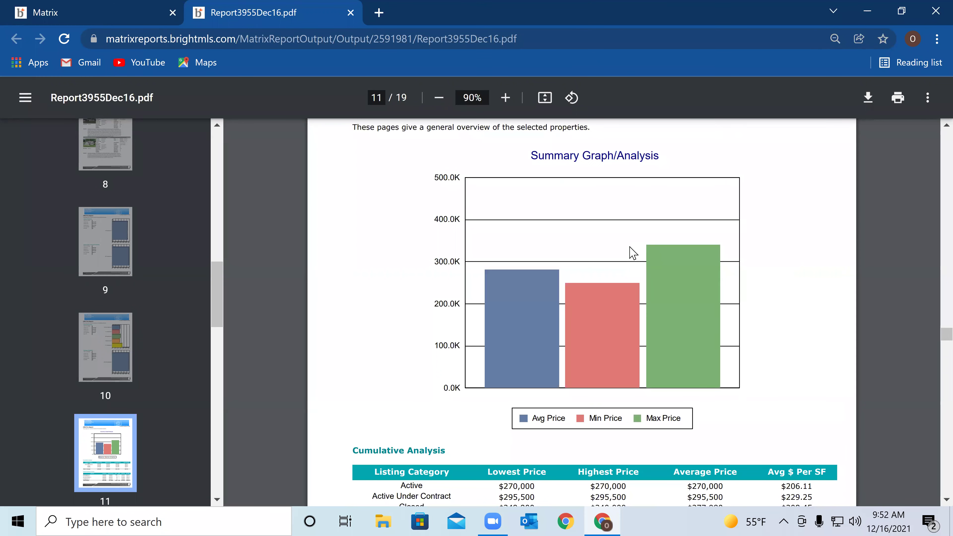
scroll(631, 254, "down", 2)
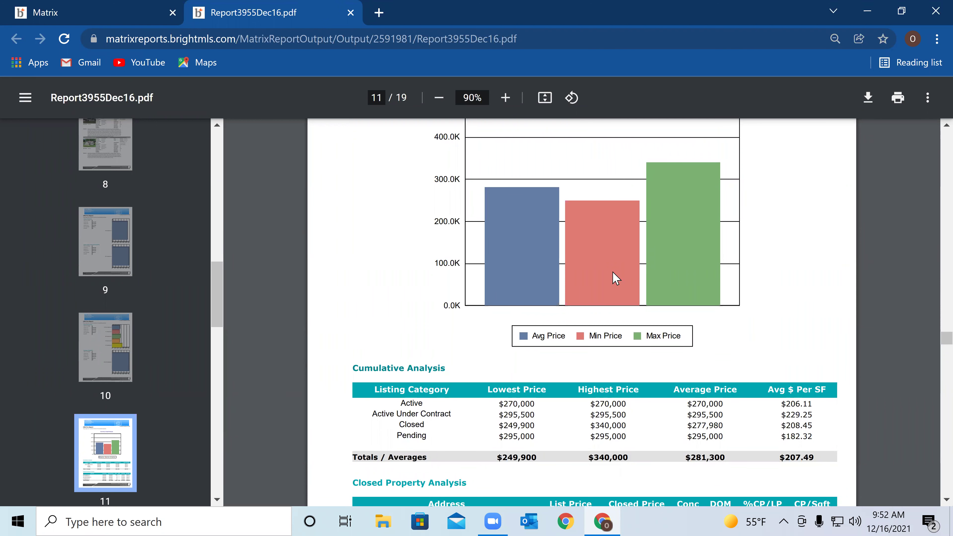
scroll(613, 277, "down", 2)
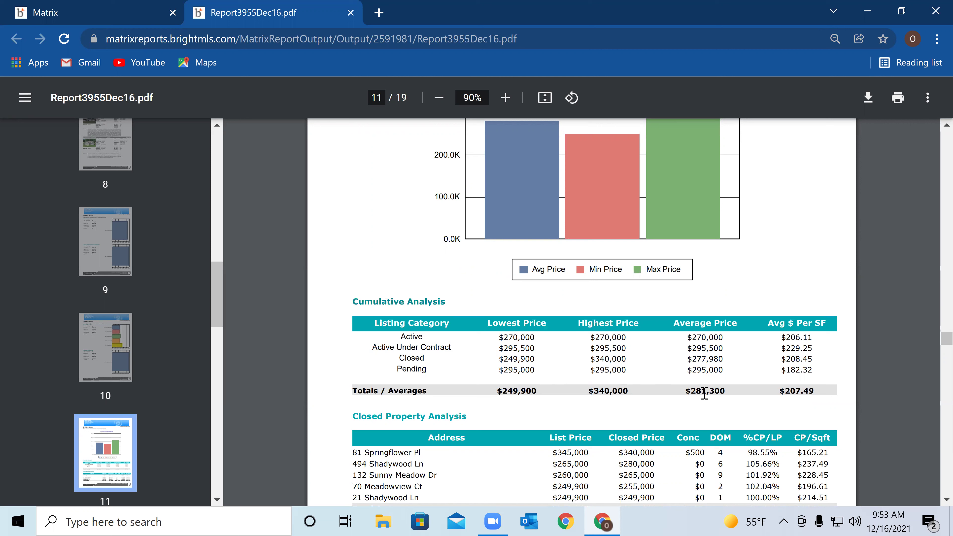
scroll(706, 387, "down", 2)
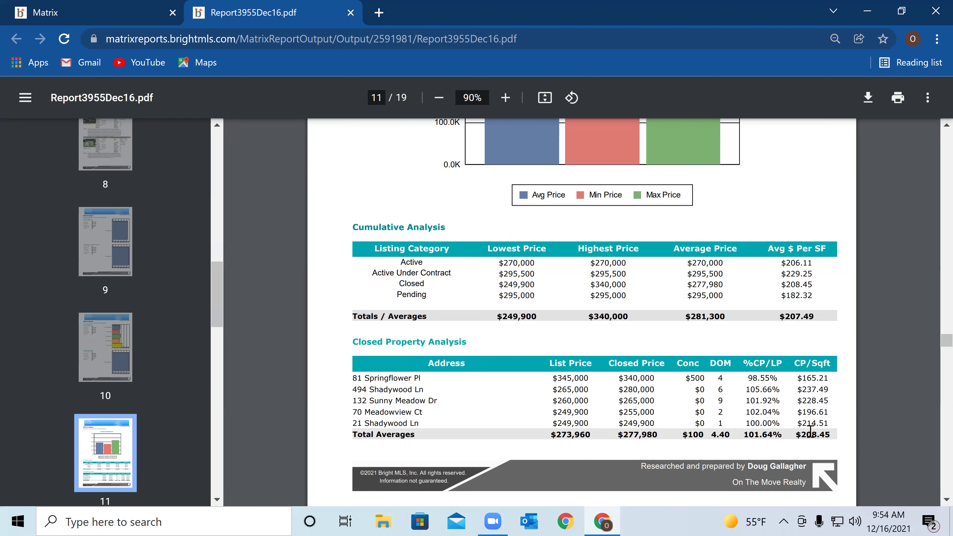
scroll(807, 432, "down", 2)
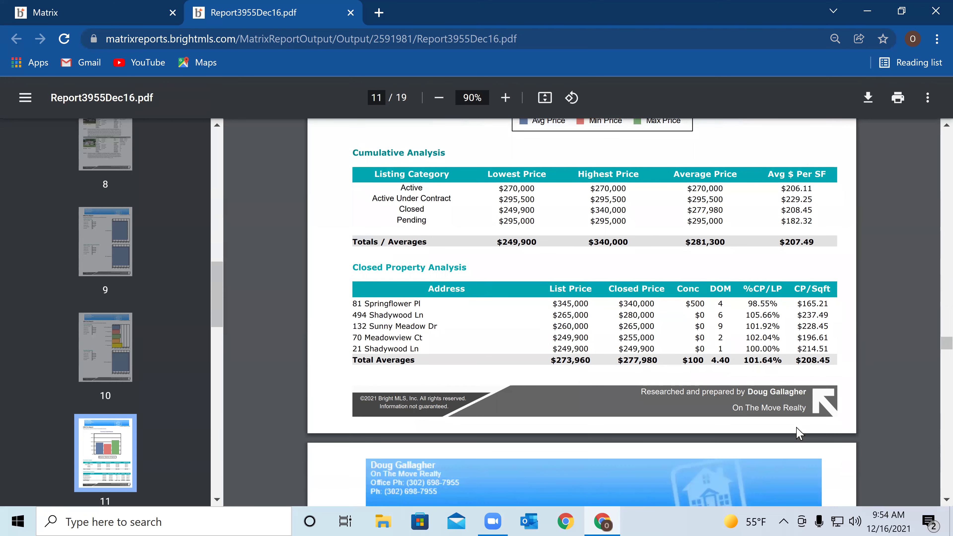
scroll(798, 432, "down", 2)
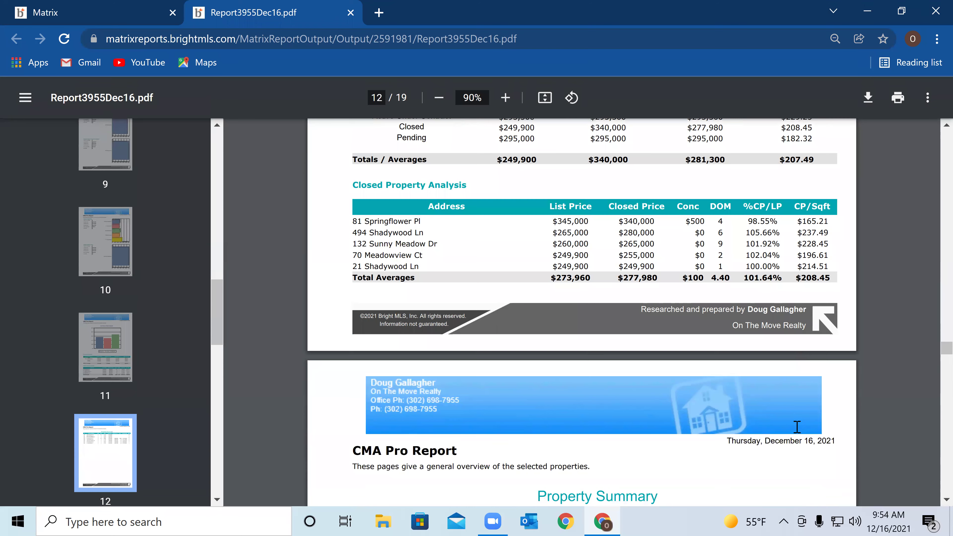
Scroll past page 12's Property Summary and page 13's Results Statistics to page 14's Quick Statistics
scroll(797, 427, "down", 3)
scroll(797, 428, "down", 3)
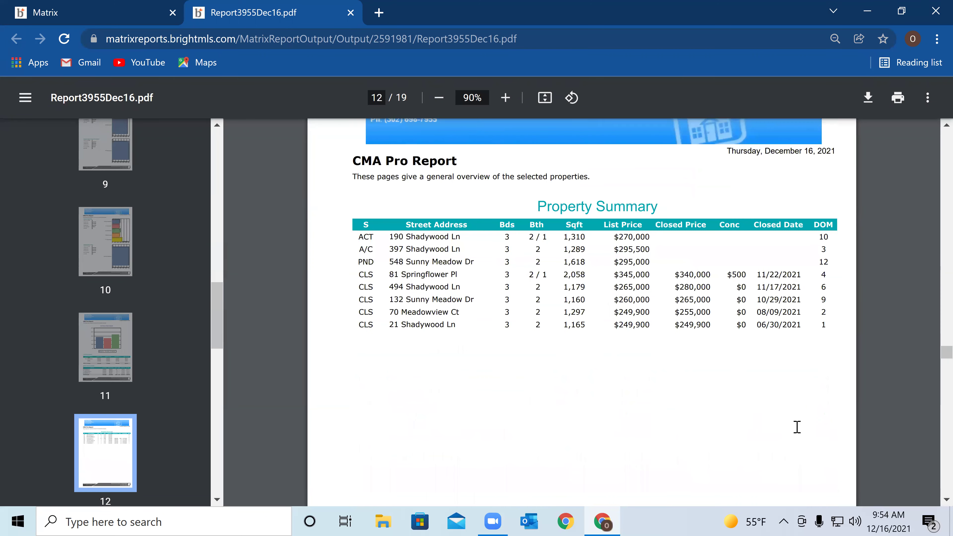
scroll(798, 427, "down", 3)
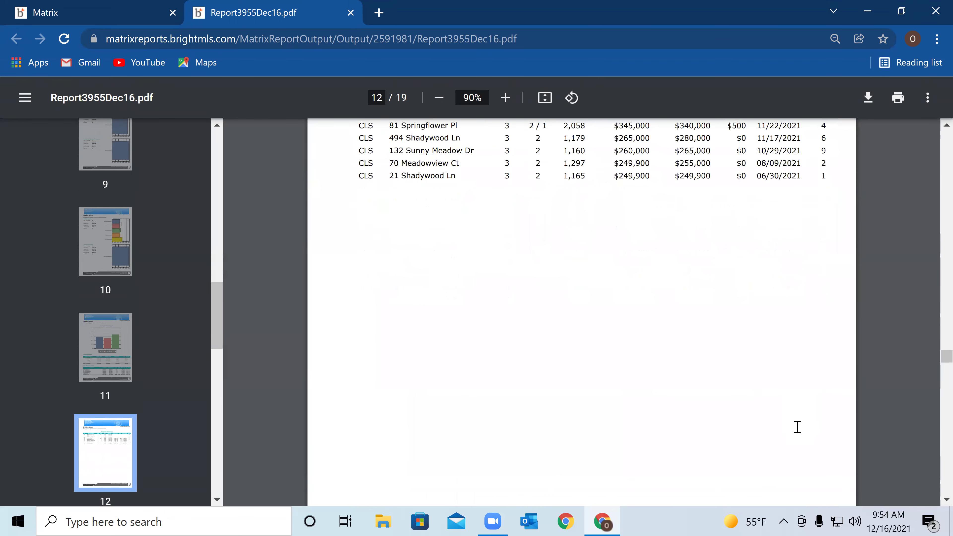
scroll(798, 427, "down", 3)
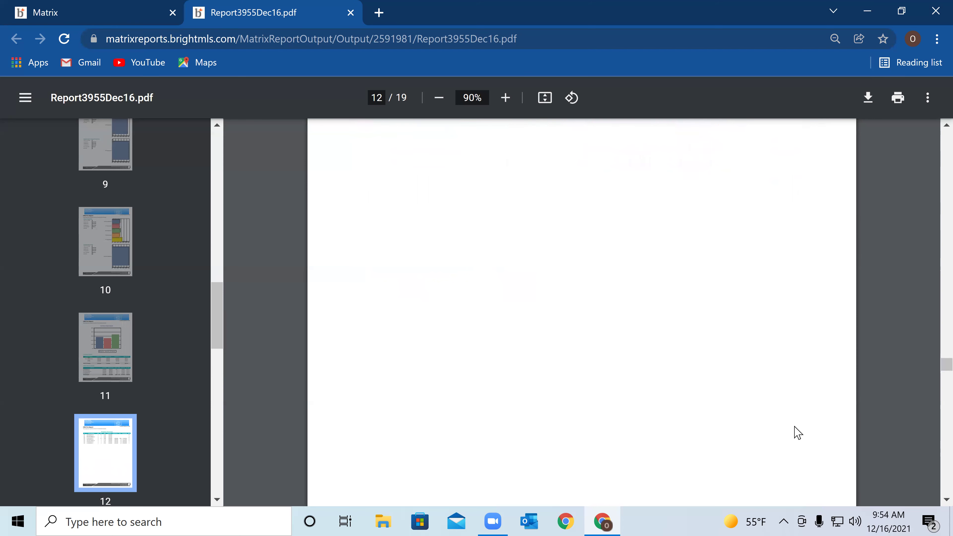
scroll(798, 433, "down", 9)
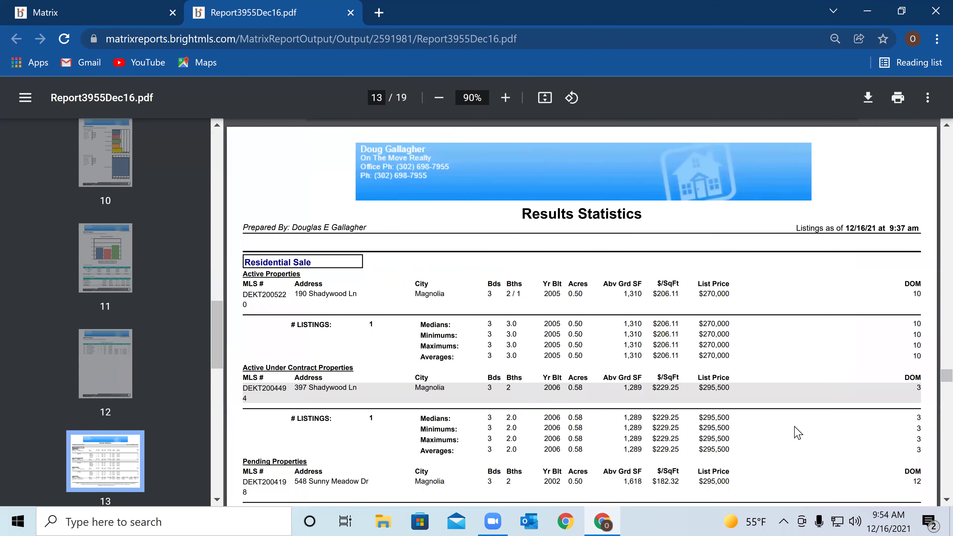
scroll(798, 433, "up", 6)
scroll(797, 433, "down", 8)
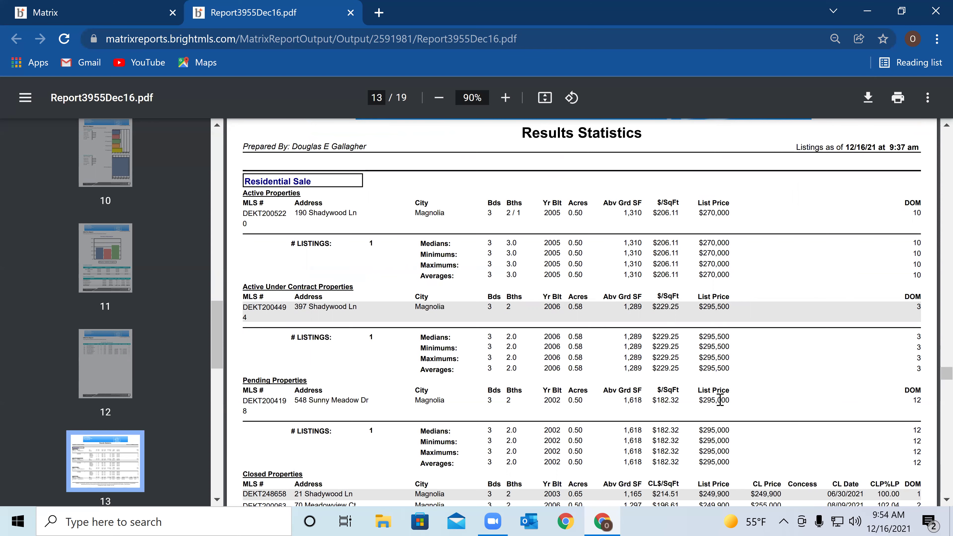
scroll(720, 399, "down", 2)
scroll(719, 398, "down", 4)
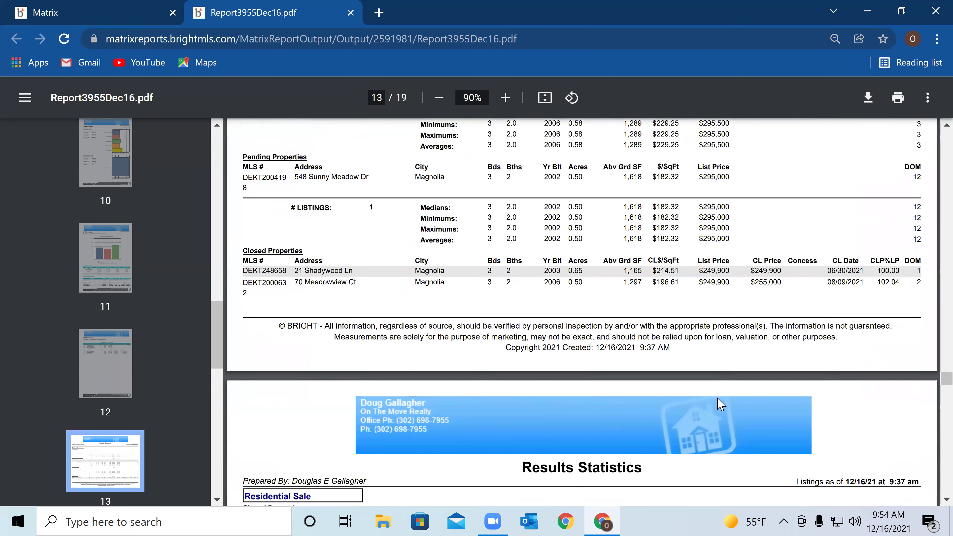
scroll(715, 394, "down", 2)
Scroll through page 14 to page 15's Pricing Recommendation summary and appraisal disclaimer
scroll(716, 395, "down", 11)
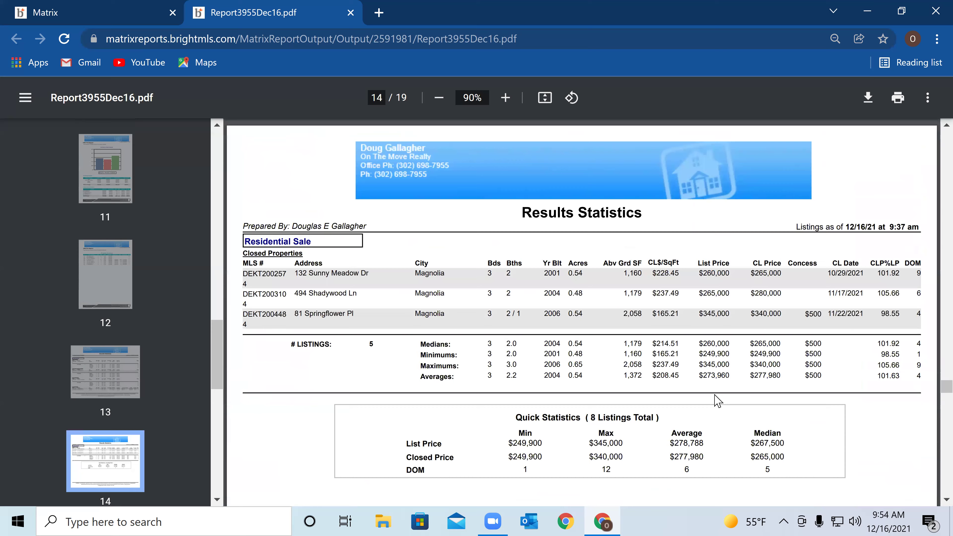
scroll(718, 401, "down", 10)
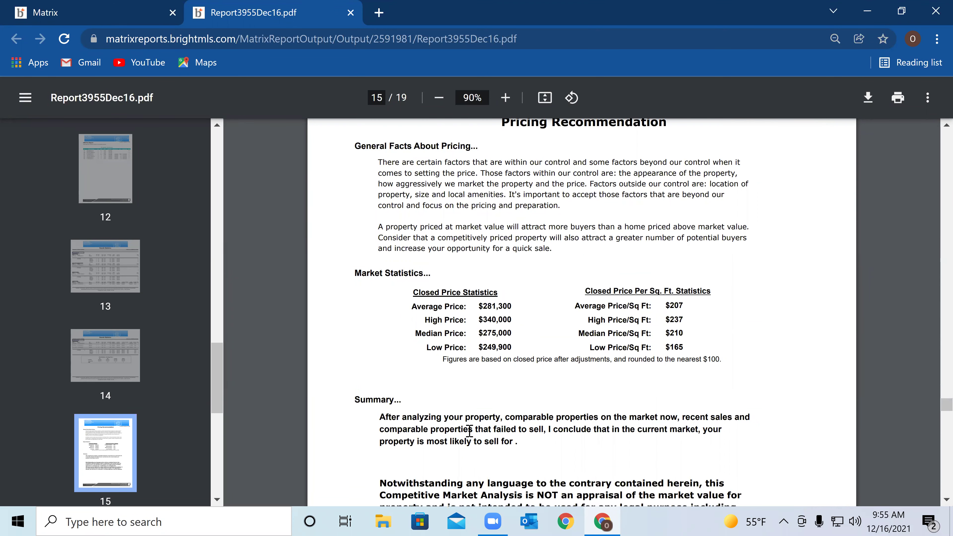
scroll(483, 449, "down", 2)
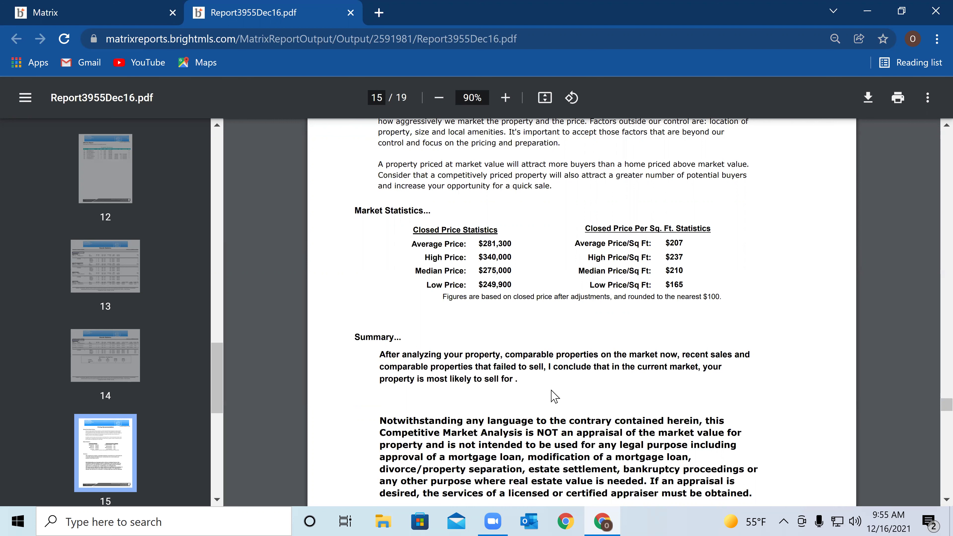
scroll(474, 396, "down", 5)
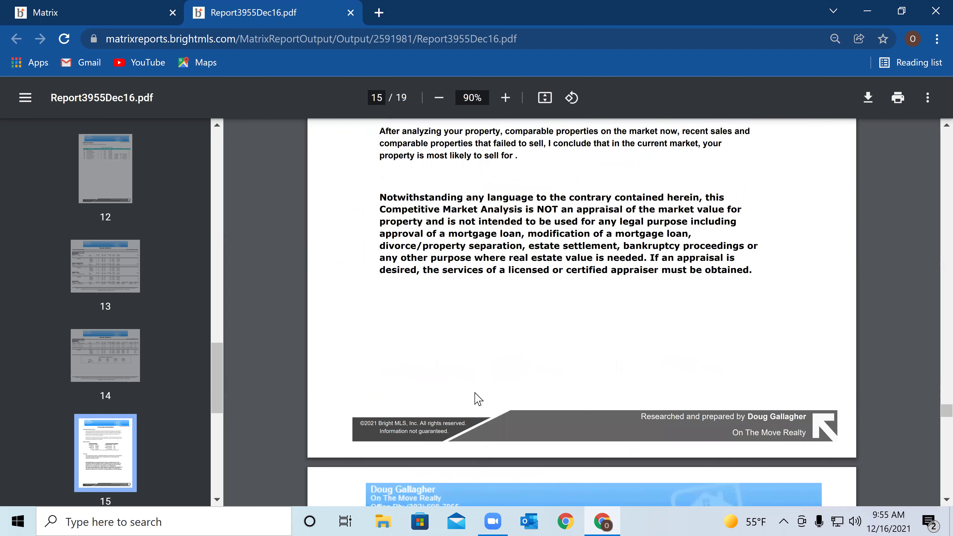
Read page 16's Shadywood and Sunny Meadow 4-Up comparison down to the MLS# row, reaching page 17
scroll(477, 398, "down", 6)
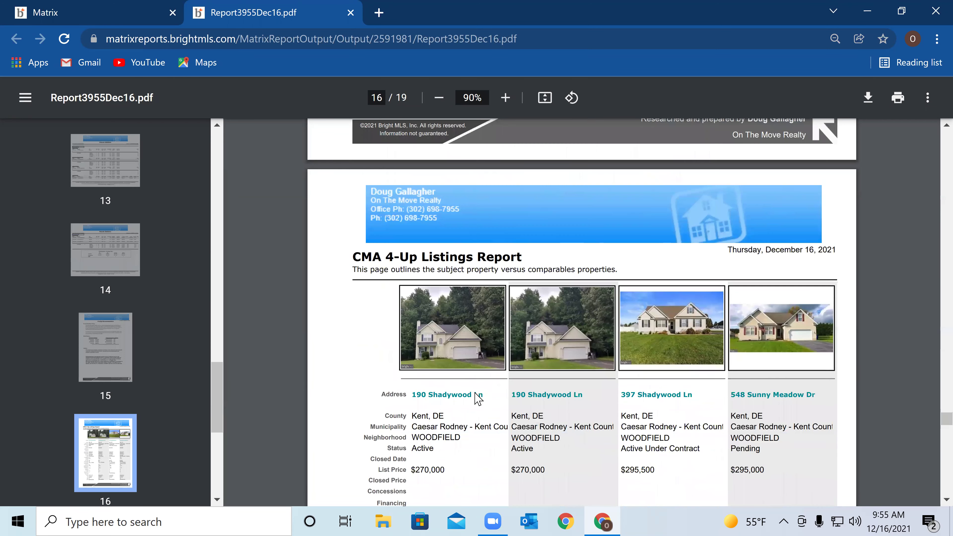
scroll(480, 397, "down", 2)
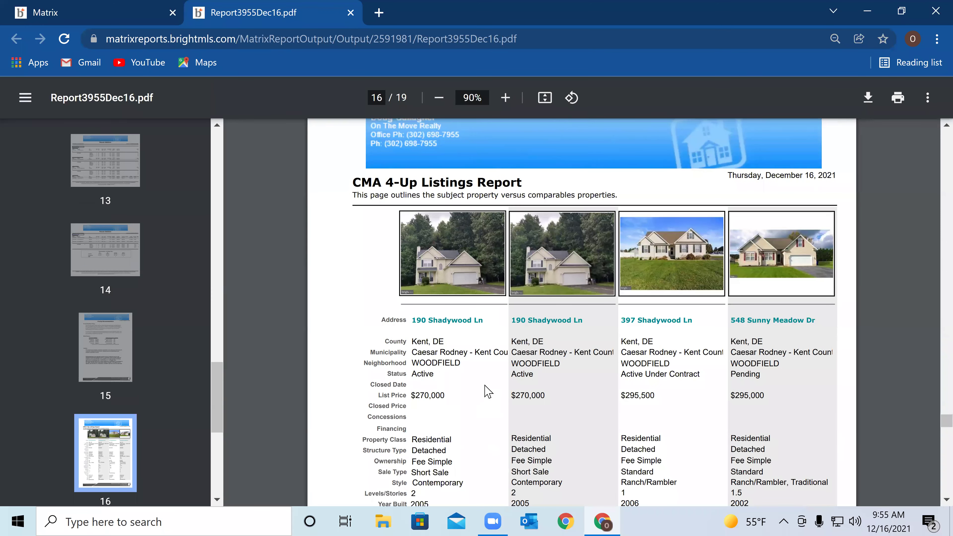
scroll(492, 389, "down", 2)
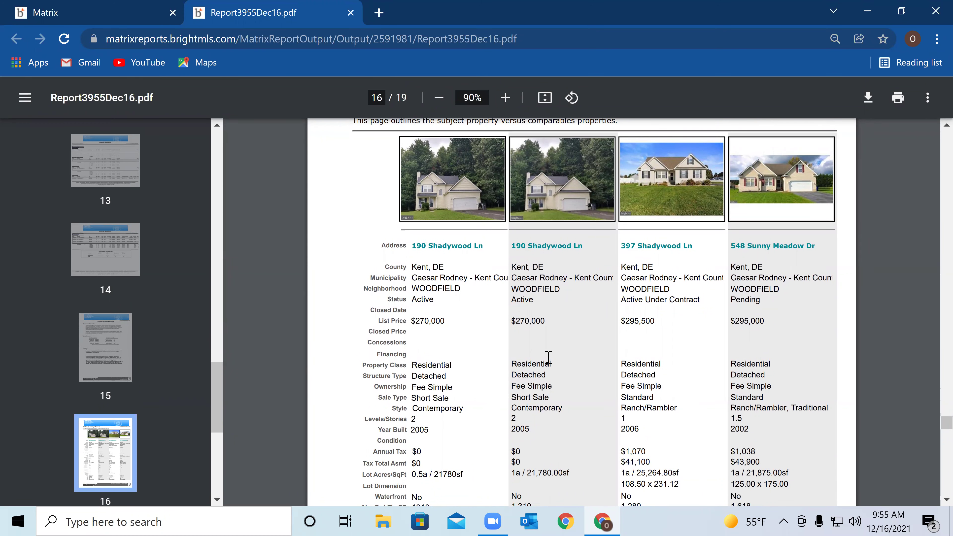
scroll(532, 361, "down", 2)
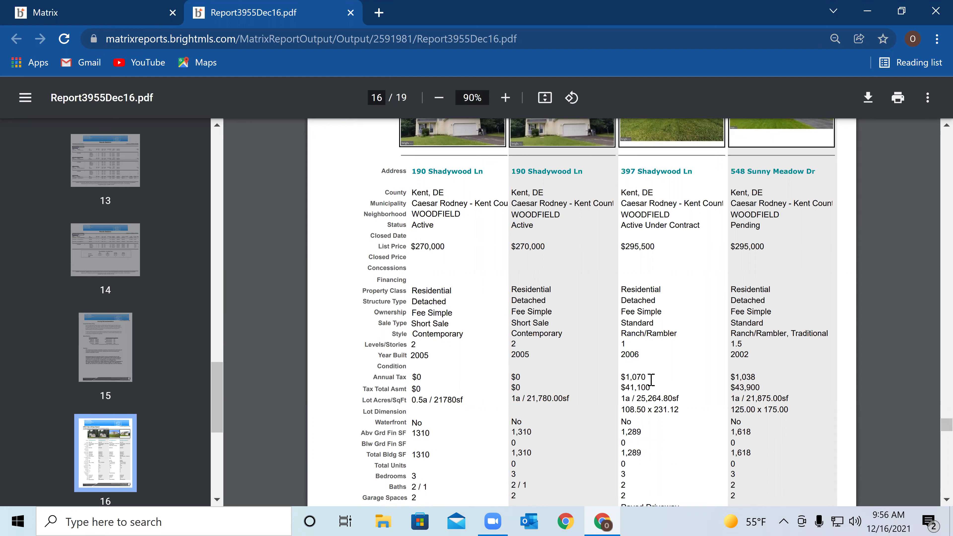
scroll(651, 394, "down", 4)
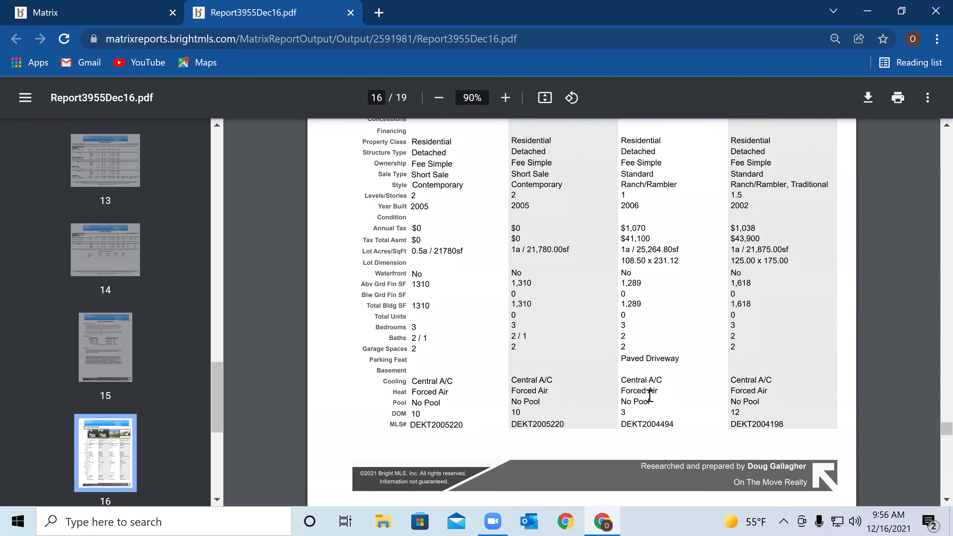
scroll(649, 394, "up", 4)
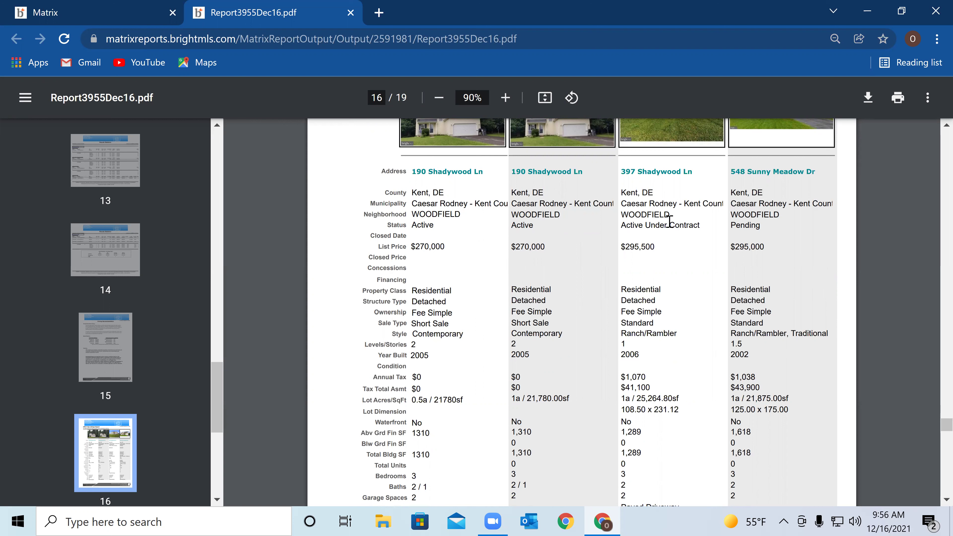
scroll(538, 319, "up", 1)
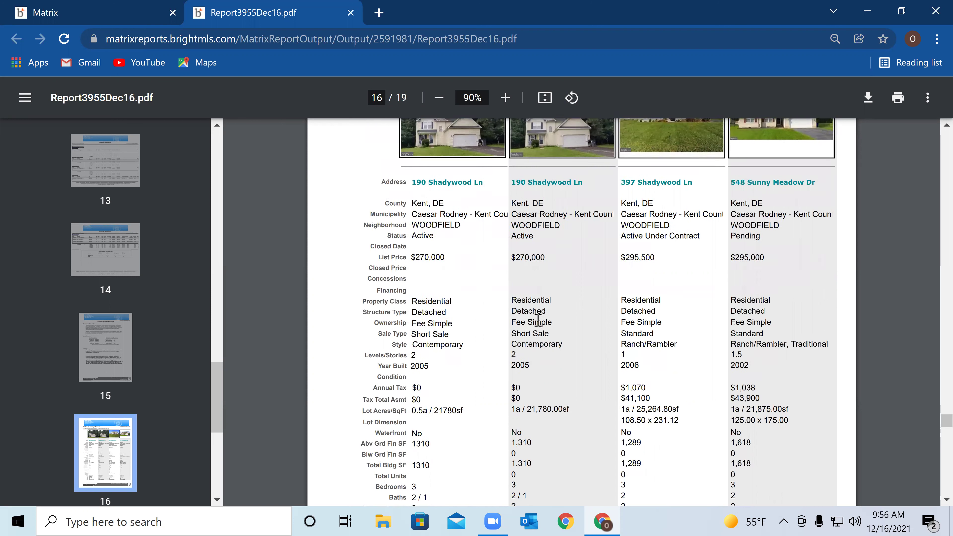
scroll(538, 319, "up", 4)
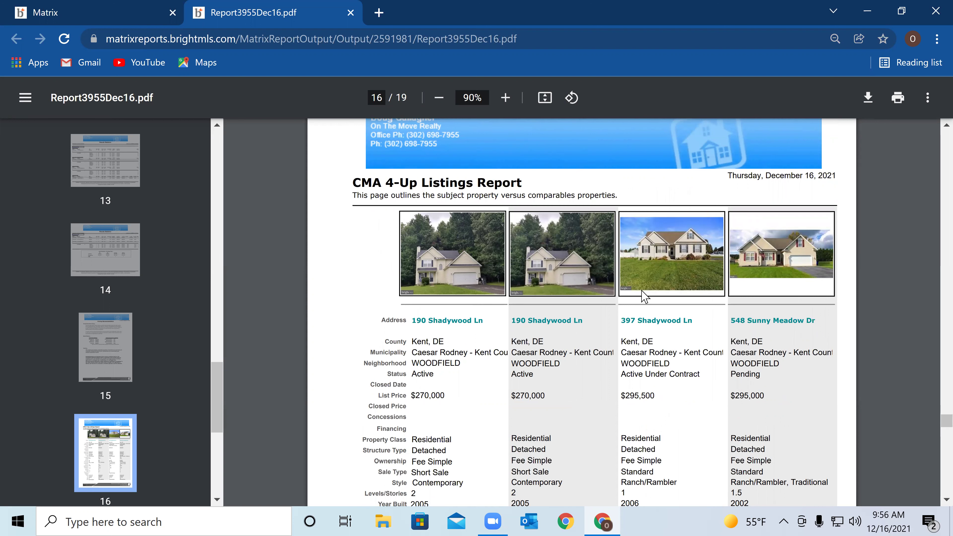
scroll(667, 374, "down", 4)
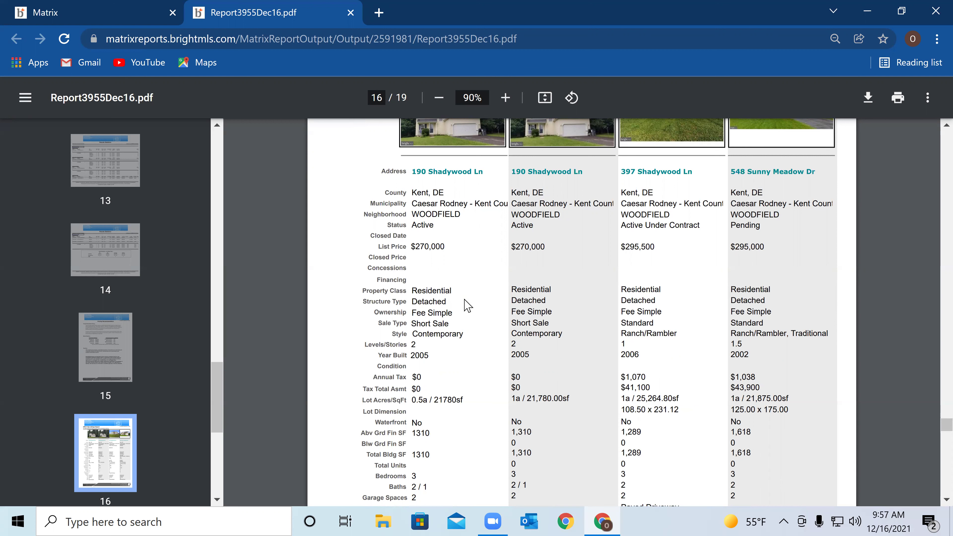
scroll(476, 271, "down", 3)
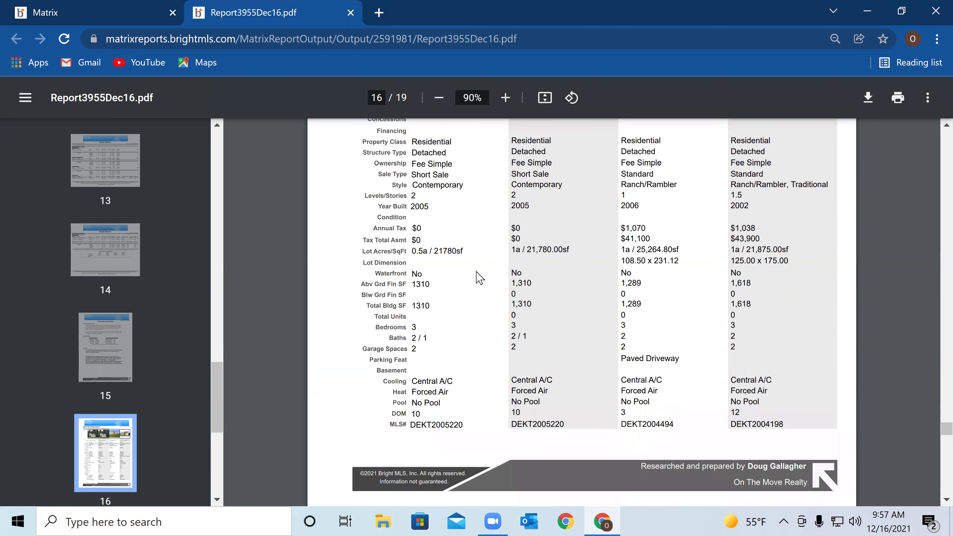
scroll(479, 278, "down", 2)
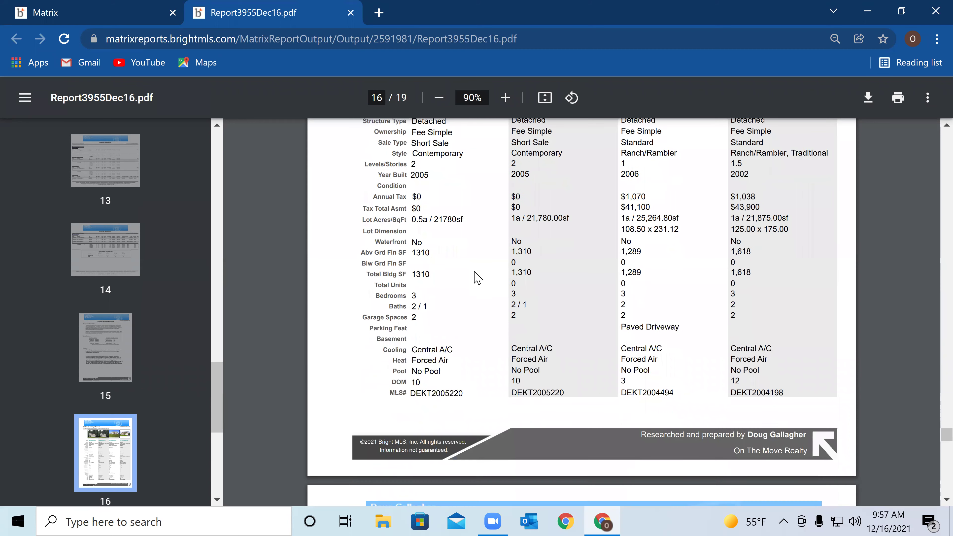
scroll(477, 279, "down", 3)
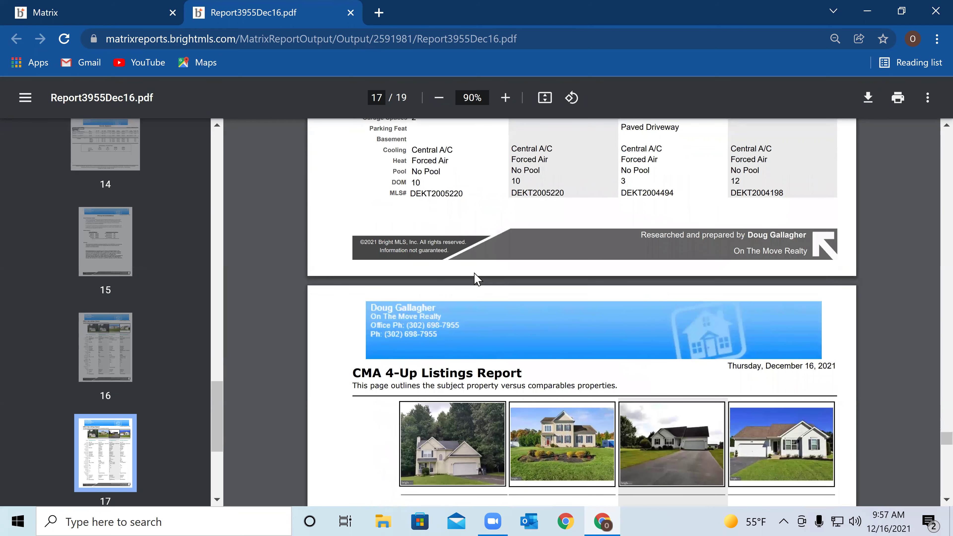
Scroll down through the closed comparables on pages 17 and 18
scroll(476, 289, "down", 1)
scroll(553, 260, "down", 6)
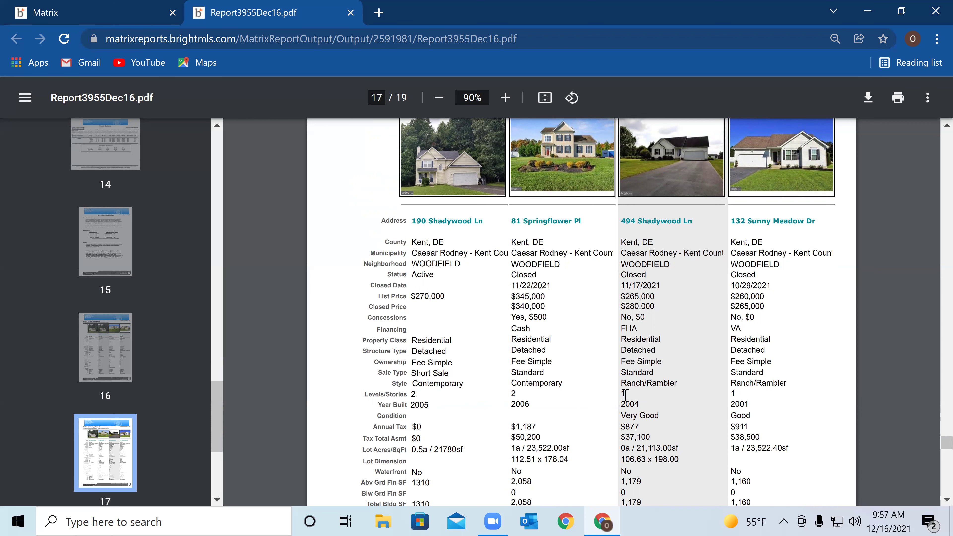
scroll(626, 395, "down", 2)
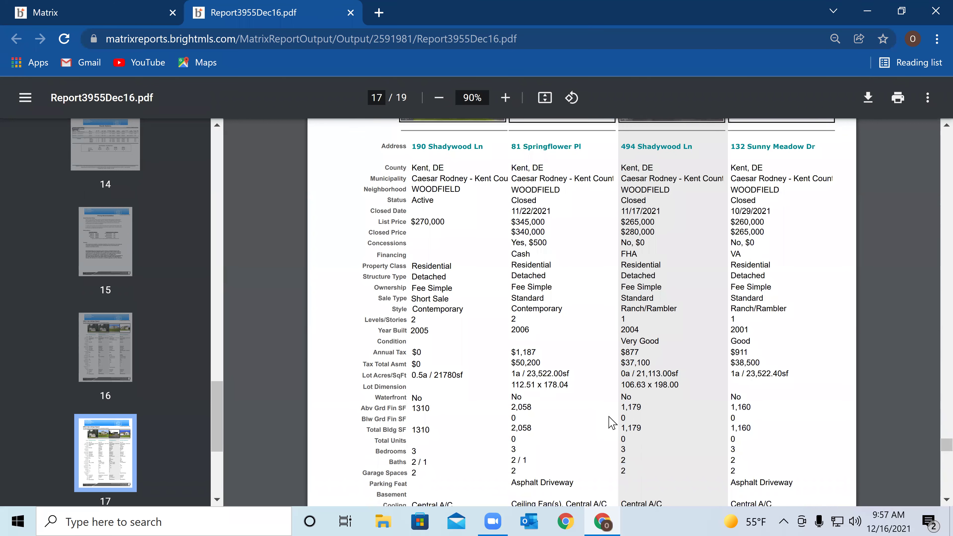
scroll(612, 423, "down", 2)
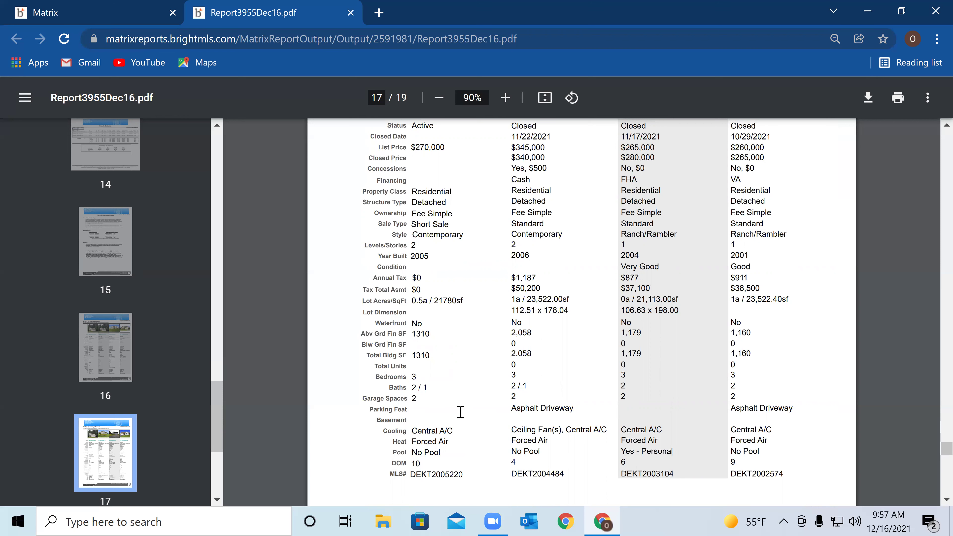
scroll(460, 413, "down", 2)
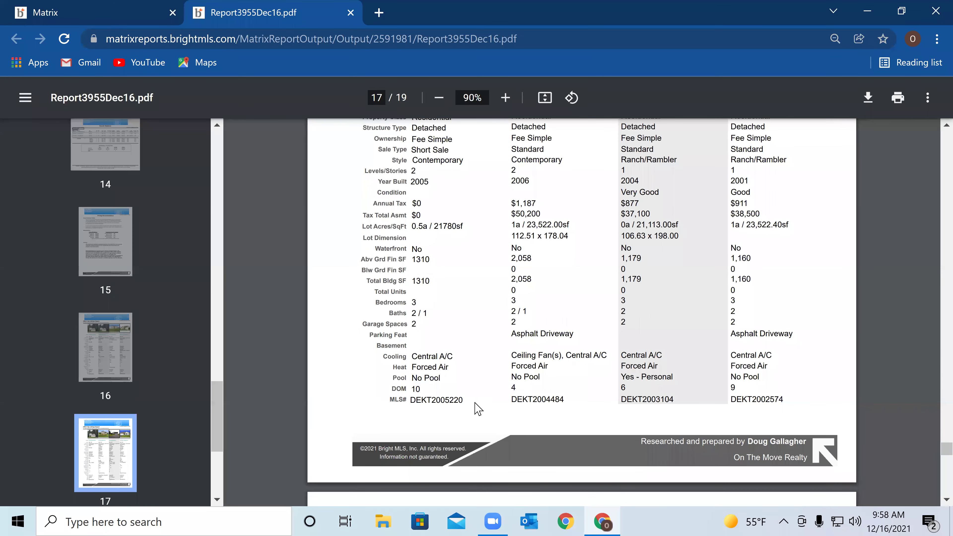
scroll(476, 409, "down", 8)
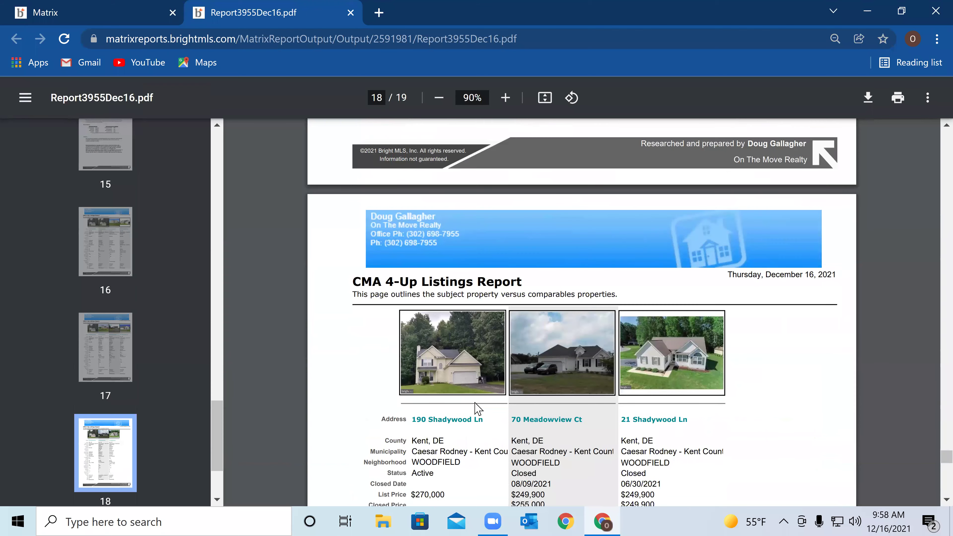
scroll(477, 409, "down", 4)
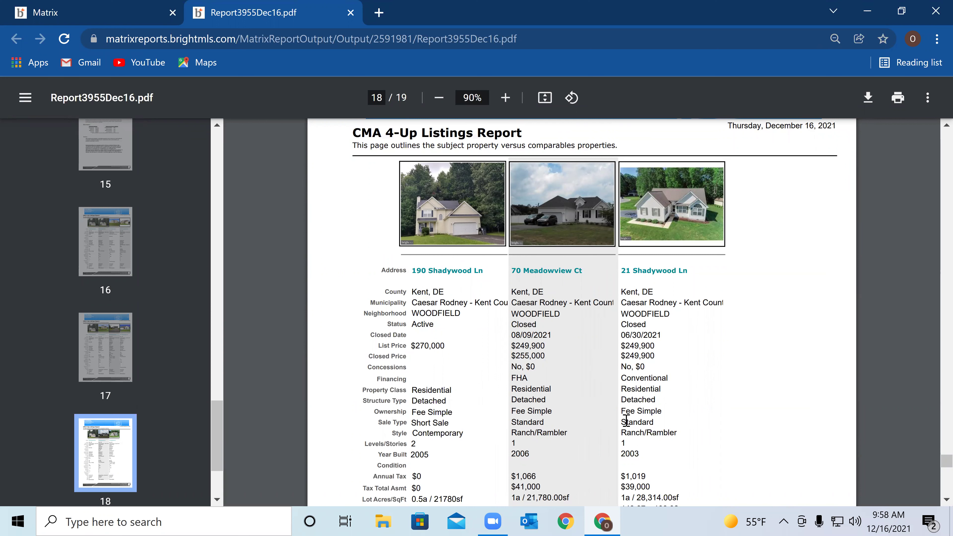
scroll(638, 416, "down", 3)
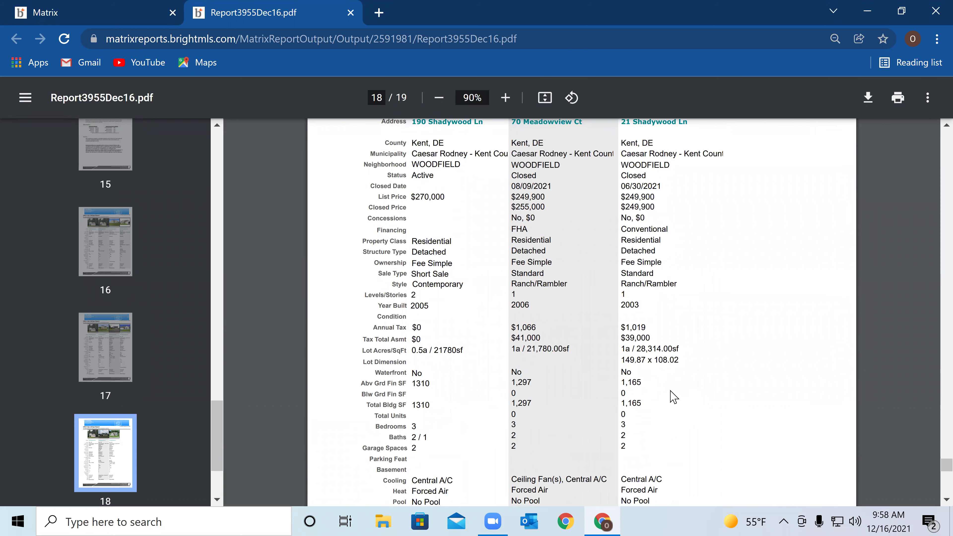
Scroll back up to page 16's 4-Up table rows through days on market
scroll(671, 394, "up", 15)
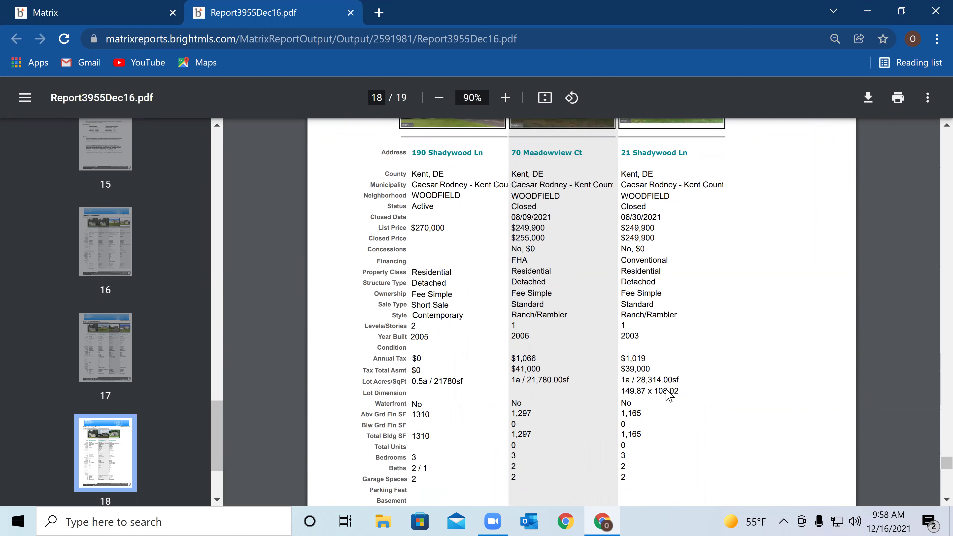
scroll(659, 386, "up", 4)
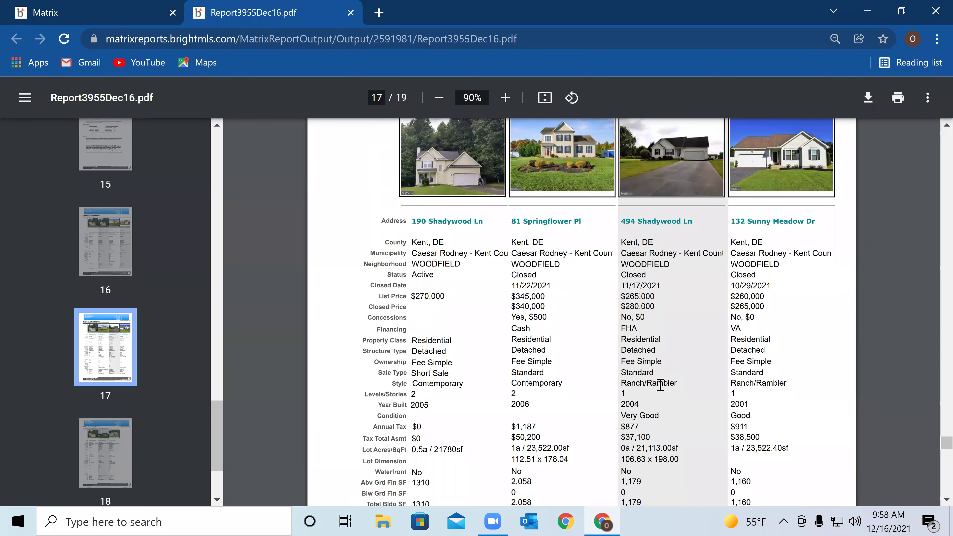
scroll(660, 385, "up", 10)
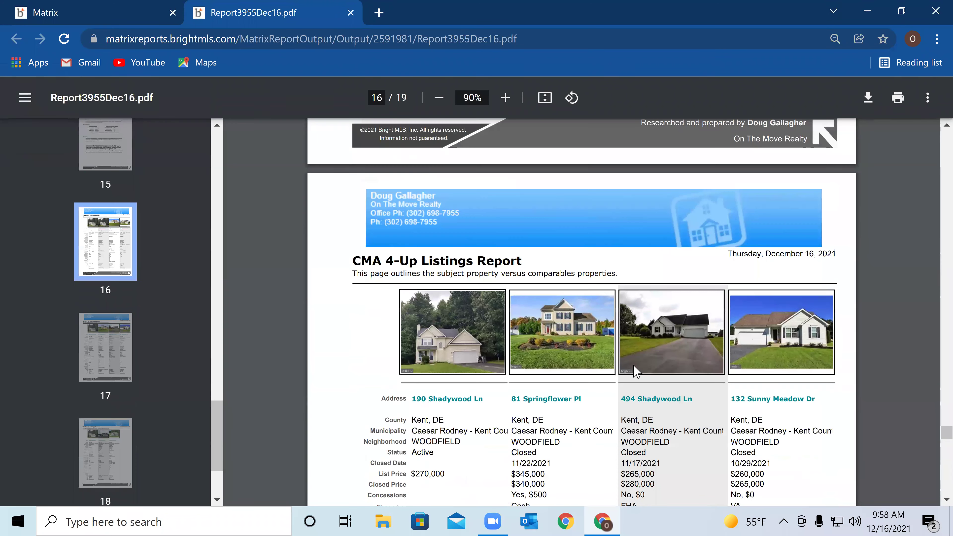
scroll(612, 364, "up", 4)
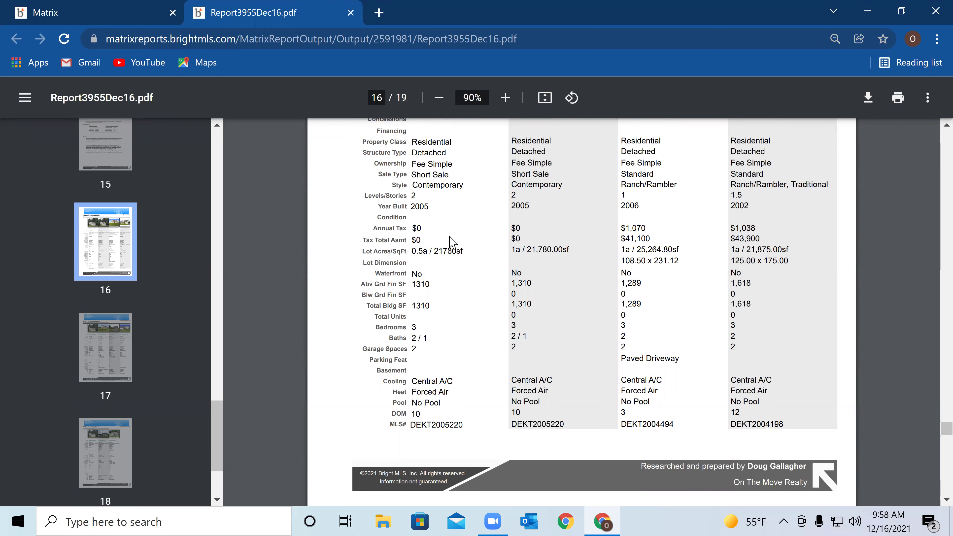
Close the CMA PDF and show the Pricing step down to its Suggested List Price section
left_click(353, 22)
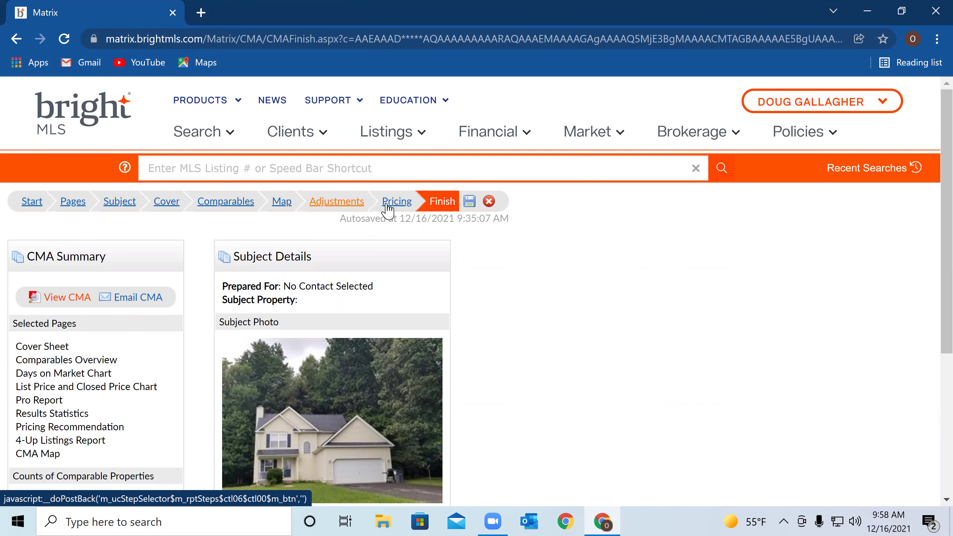
left_click(395, 204)
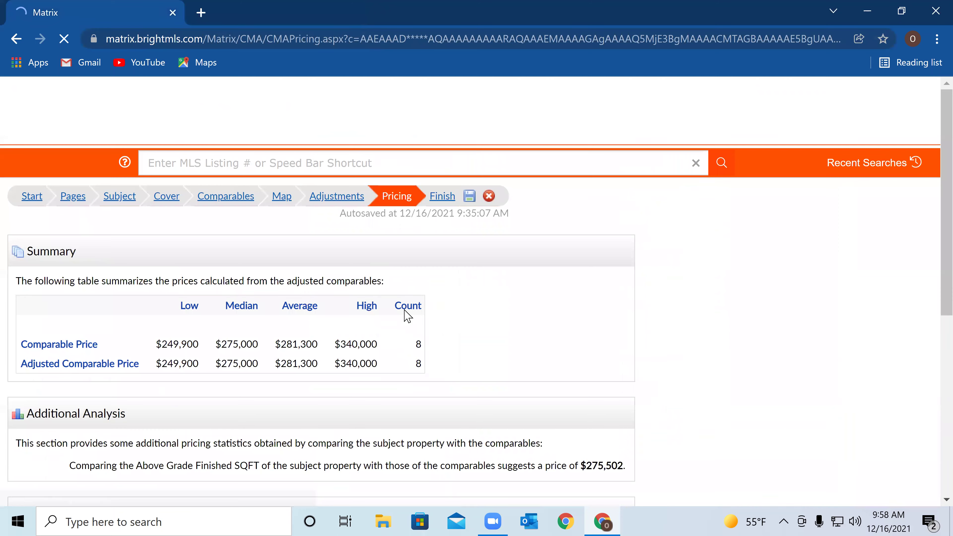
scroll(395, 337, "down", 4)
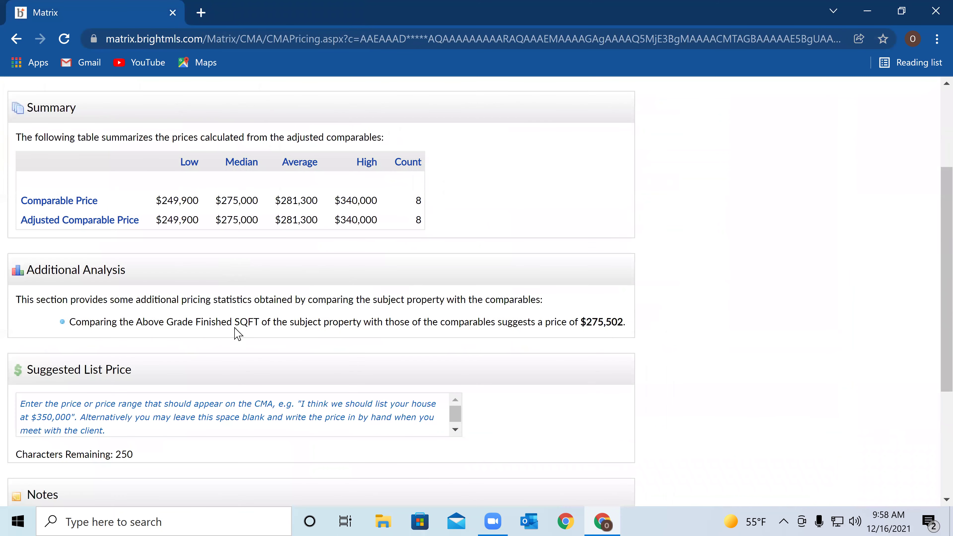
scroll(329, 286, "down", 2)
scroll(334, 284, "down", 3)
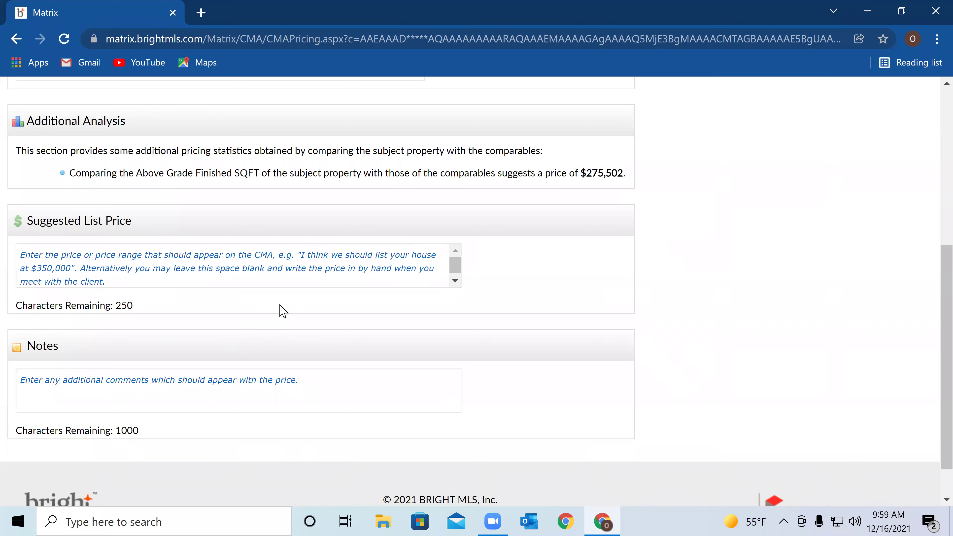
Enter 274,000 as the CMA's suggested list price
left_click(191, 280)
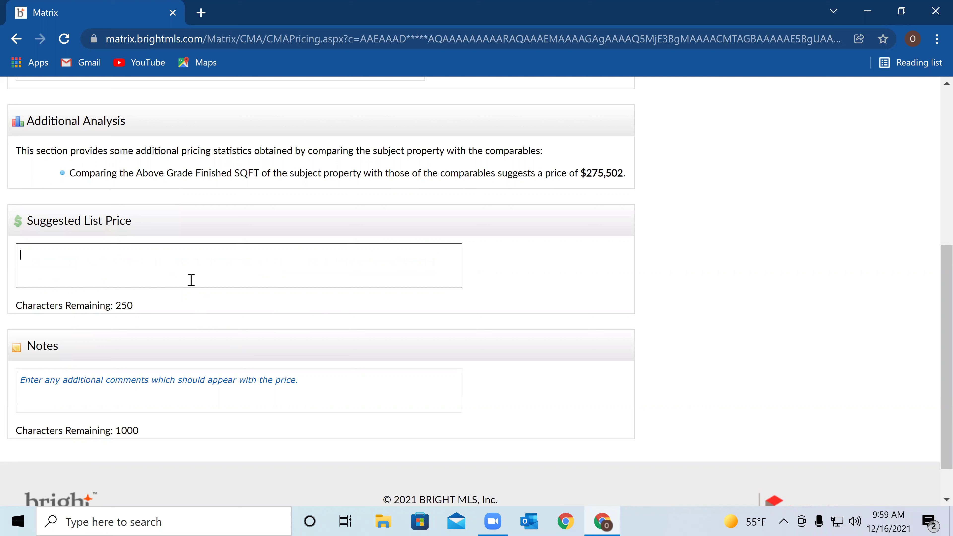
type("274,000")
scroll(404, 313, "down", 2)
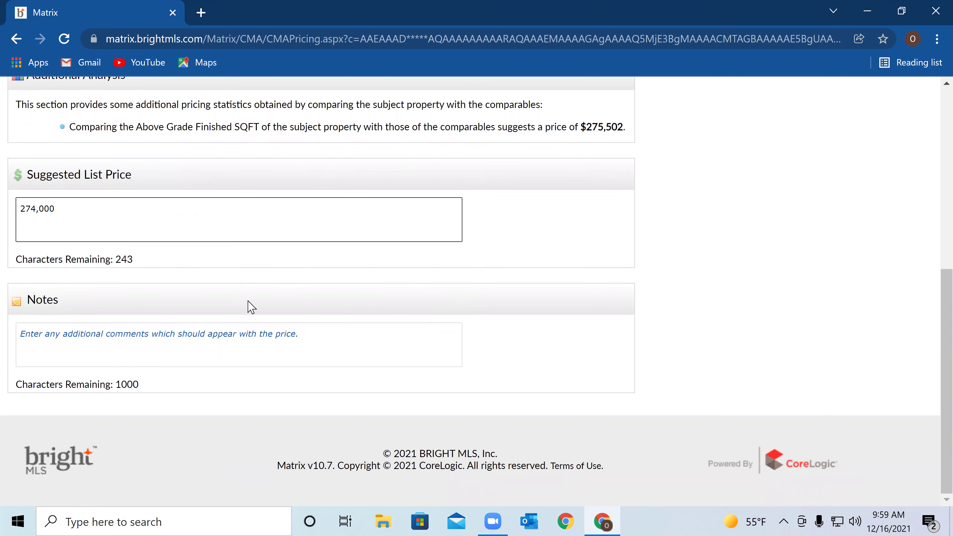
key("Return")
Return to the CMA's Finish step and choose Email CMA
scroll(366, 201, "up", 1)
scroll(366, 201, "up", 8)
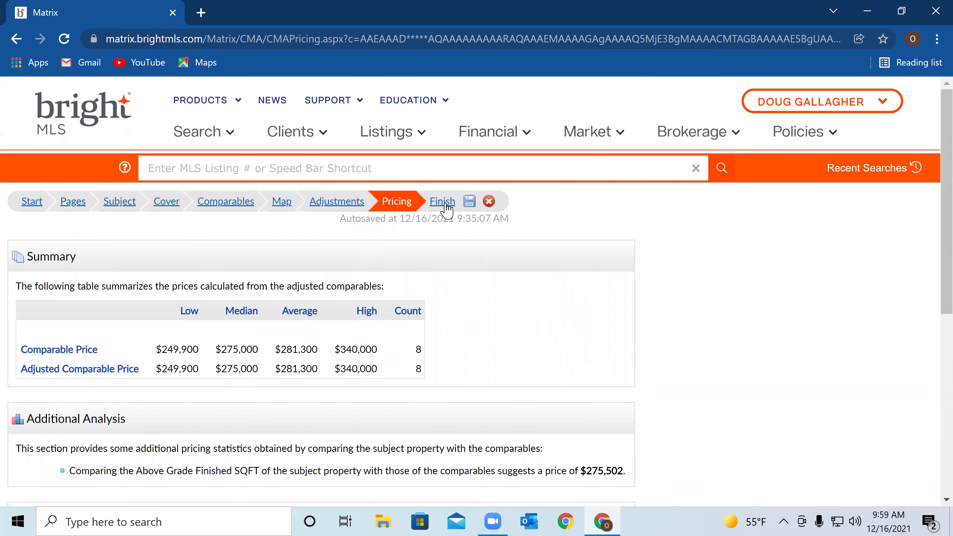
left_click(442, 203)
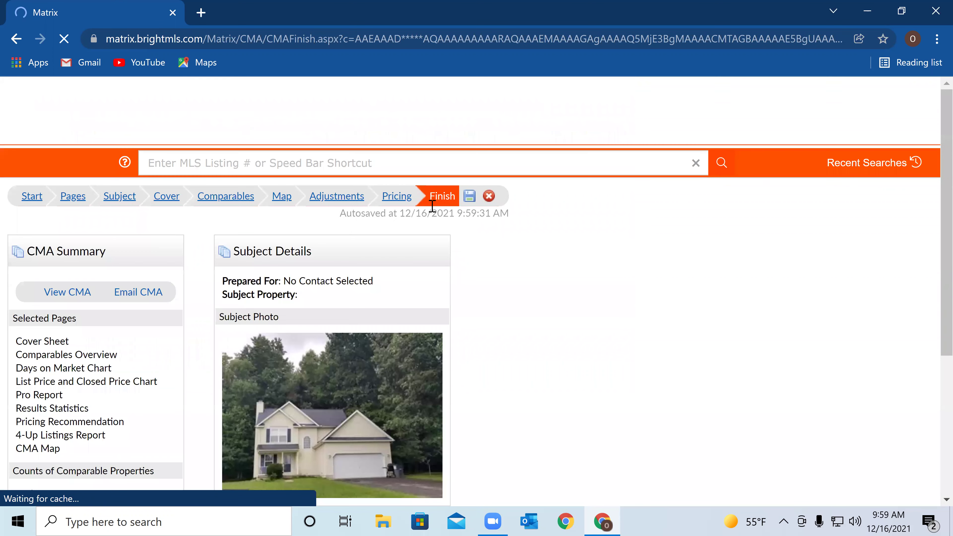
left_click(139, 299)
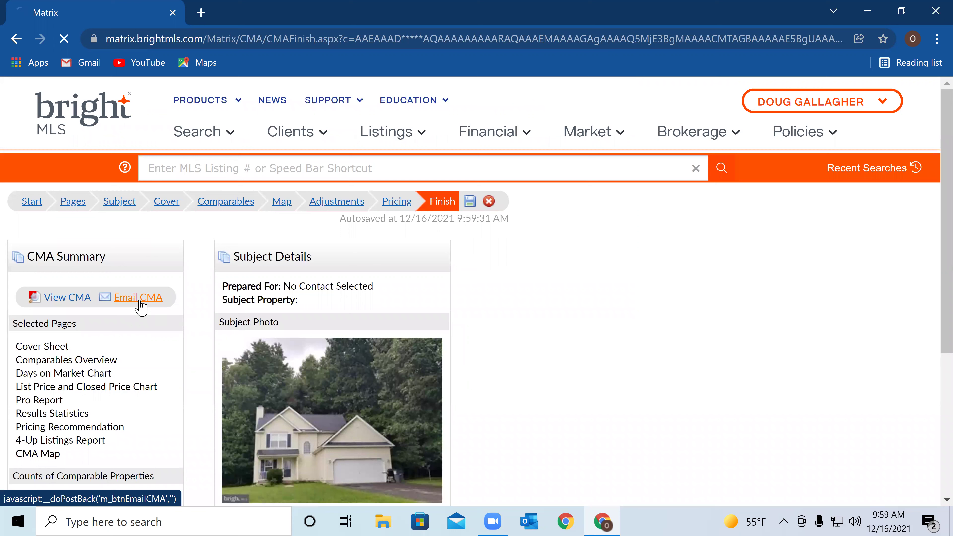